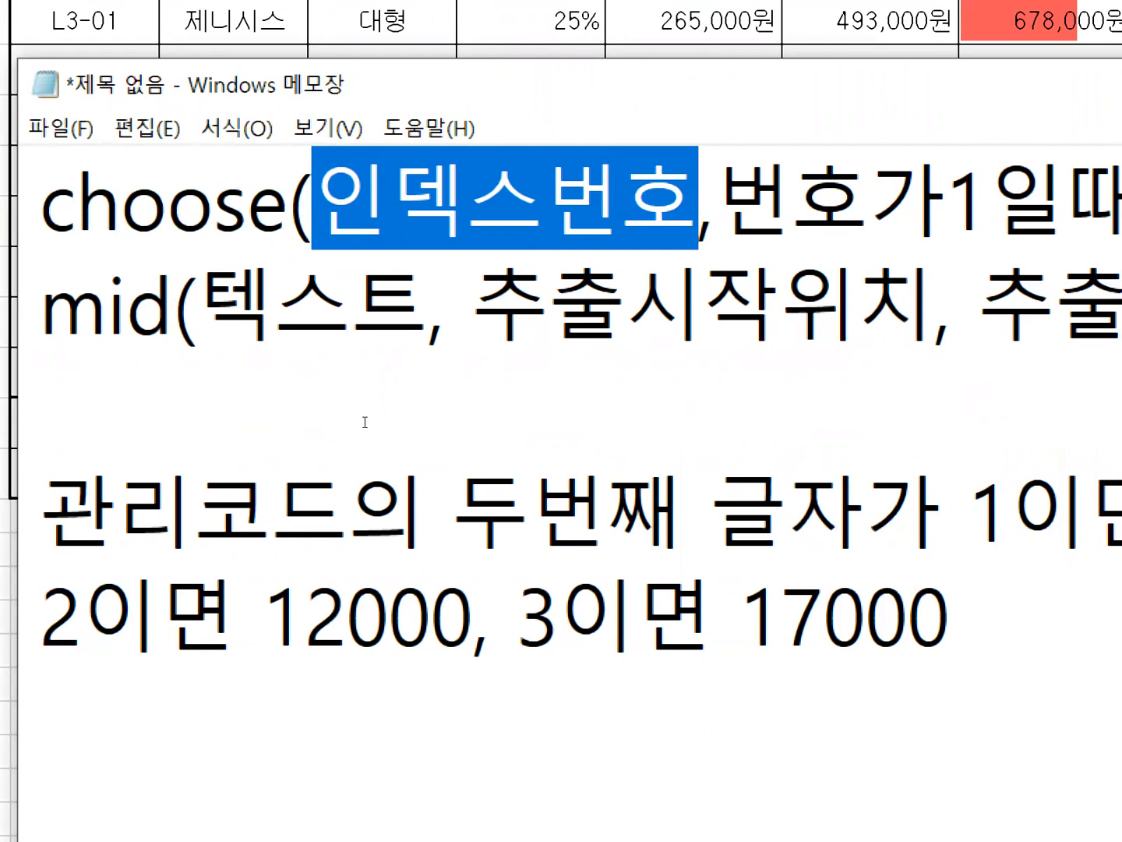
# Examine the 인덱스번호 and 번호가1일때처리값 arguments in the choose syntax line.
pyautogui.press('Left')
pyautogui.hotkey('shift', 'Right')
pyautogui.hotkey('shift', 'Right')
pyautogui.hotkey('shift', 'Right')
pyautogui.hotkey('shift', 'Right')
pyautogui.hotkey('shift', 'Right')
pyautogui.press('Right')
pyautogui.press('Right')
pyautogui.hotkey('shift', 'Right')
pyautogui.hotkey('shift', 'Right')
pyautogui.hotkey('shift', 'Right')
pyautogui.hotkey('shift', 'Right')
pyautogui.hotkey('shift', 'Right')
pyautogui.hotkey('shift', 'Right')
pyautogui.hotkey('shift', 'Right')
pyautogui.hotkey('shift', 'Right')
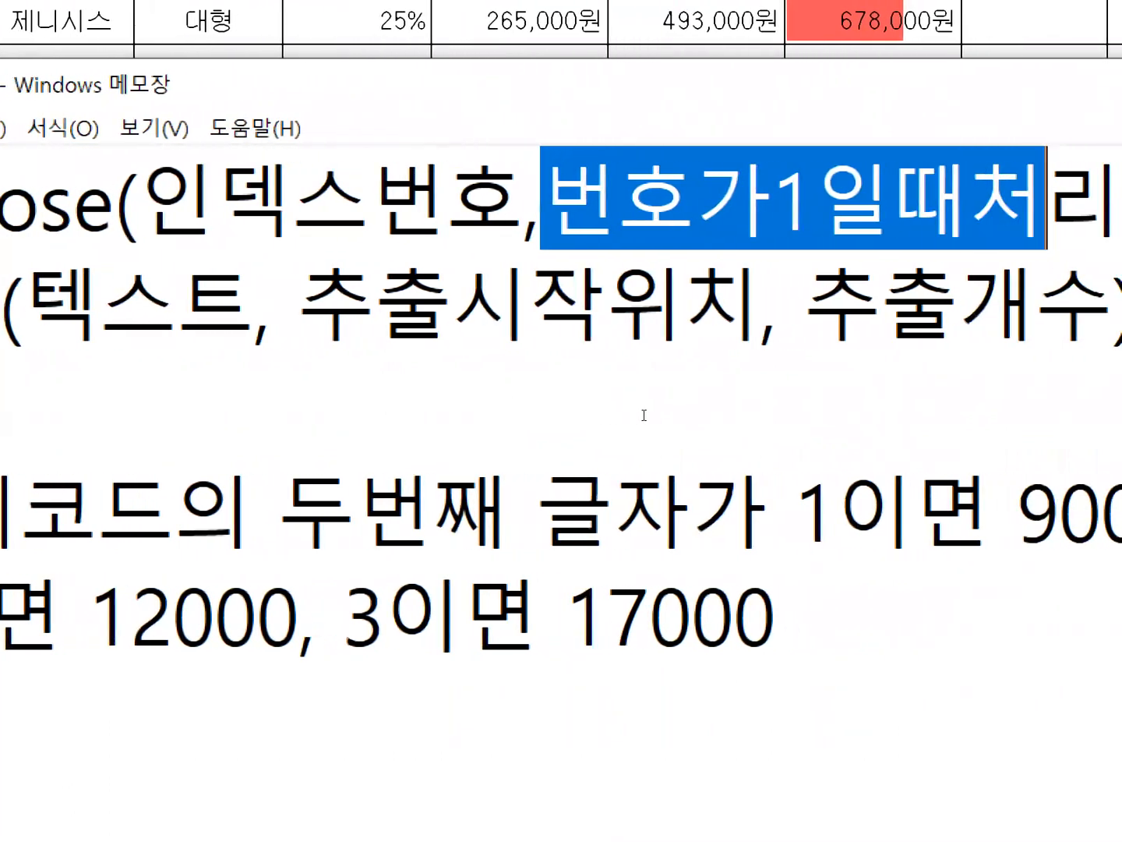
pyautogui.hotkey('shift', 'Right')
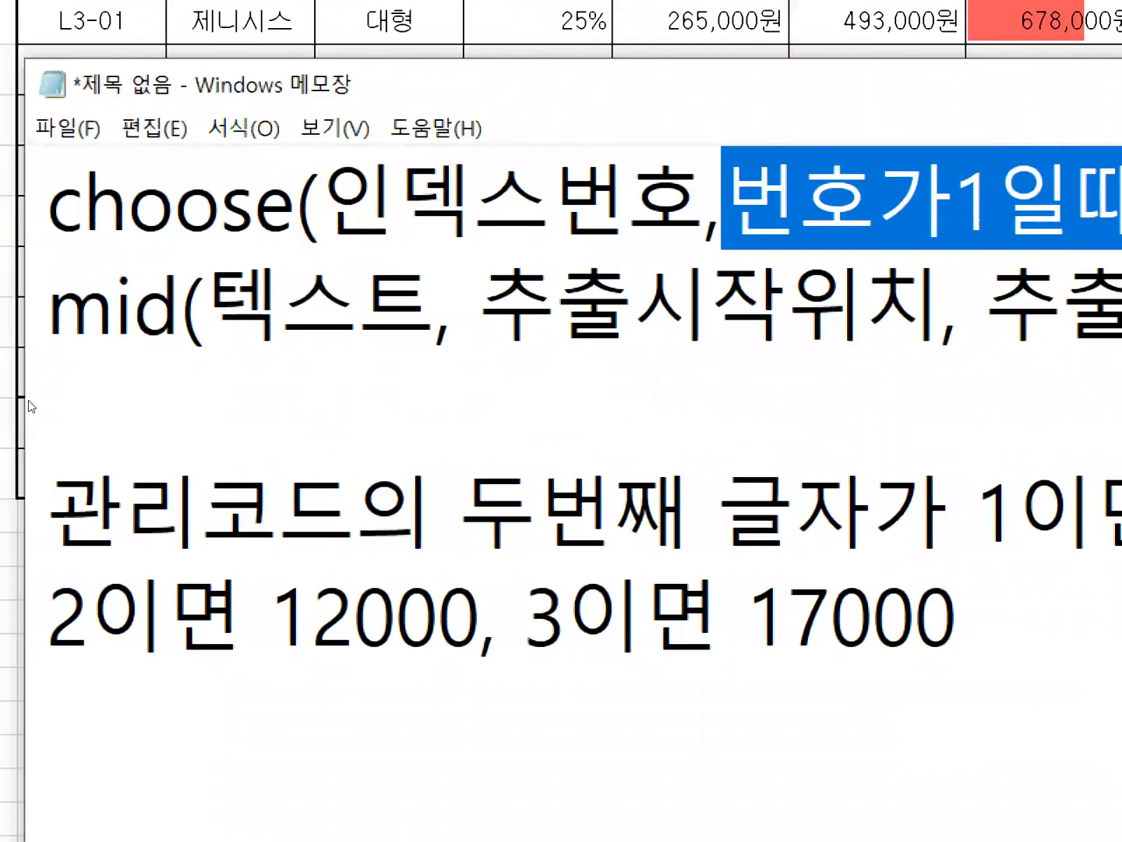
pyautogui.press('Left')
pyautogui.press('Left')
pyautogui.press('Left')
pyautogui.press('Left')
pyautogui.press('Left')
pyautogui.press('Left')
pyautogui.press('Left')
pyautogui.hotkey('shift', 'Right')
pyautogui.hotkey('shift', 'Right')
pyautogui.hotkey('shift', 'Right')
pyautogui.hotkey('shift', 'Right')
pyautogui.hotkey('shift', 'Right')
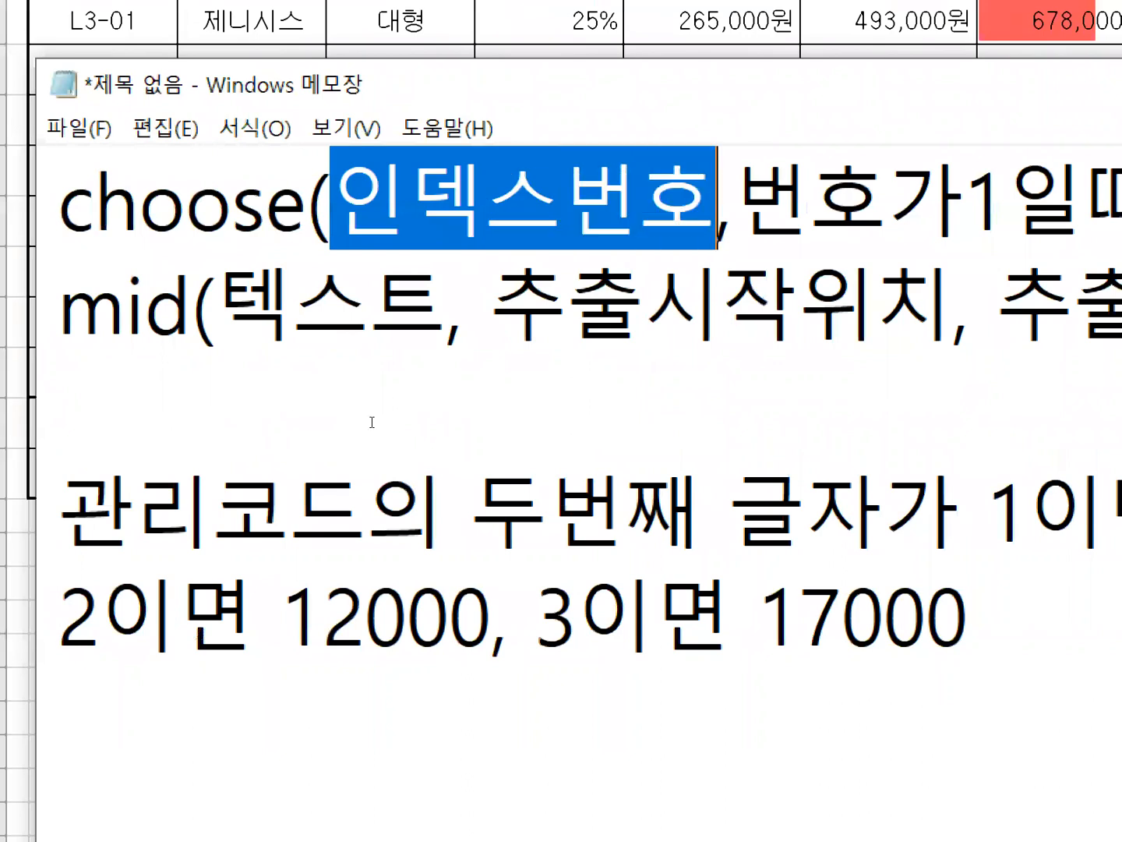
pyautogui.press('Right')
pyautogui.press('Right')
pyautogui.press('Right')
pyautogui.press('Right')
pyautogui.press('Right')
pyautogui.press('Right')
pyautogui.press('Right')
pyautogui.press('Right')
pyautogui.press('Right')
pyautogui.press('Right')
pyautogui.press('Right')
pyautogui.press('Right')
pyautogui.hotkey('shift', 'Right')
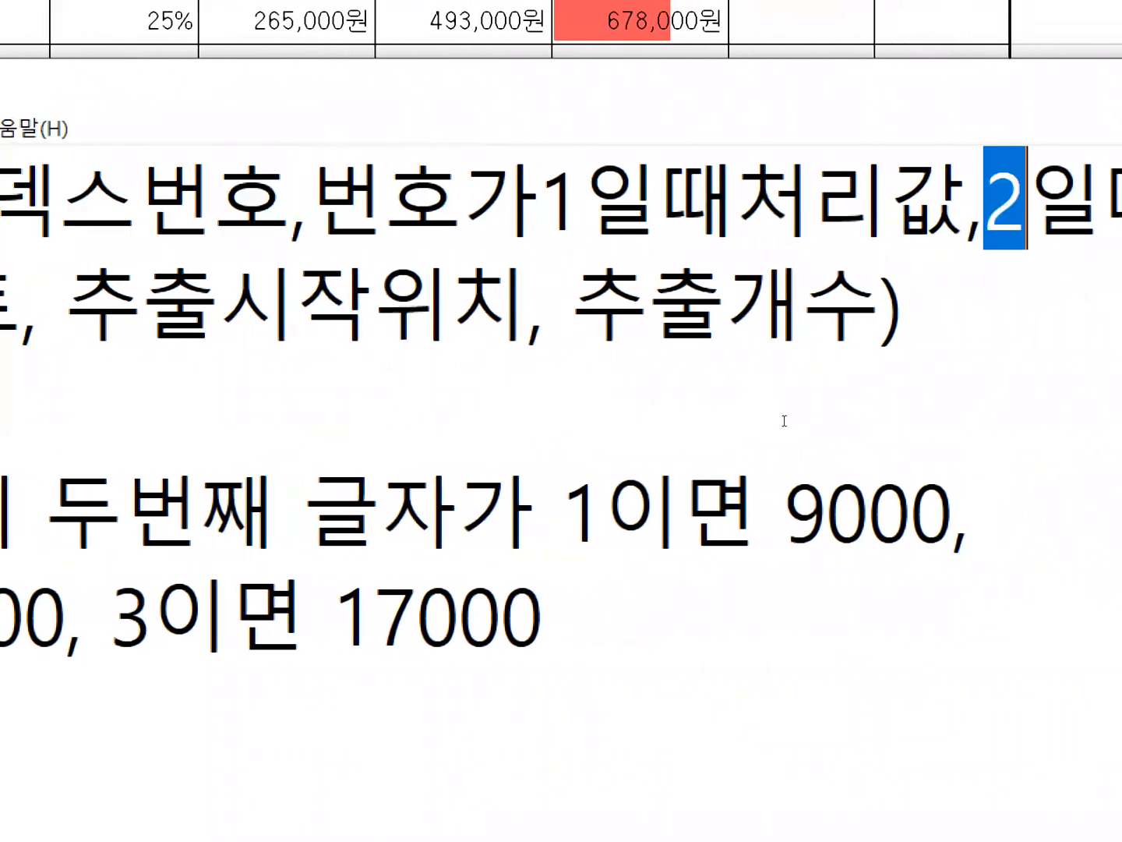
pyautogui.hotkey('shift', 'Right')
pyautogui.hotkey('shift', 'Right')
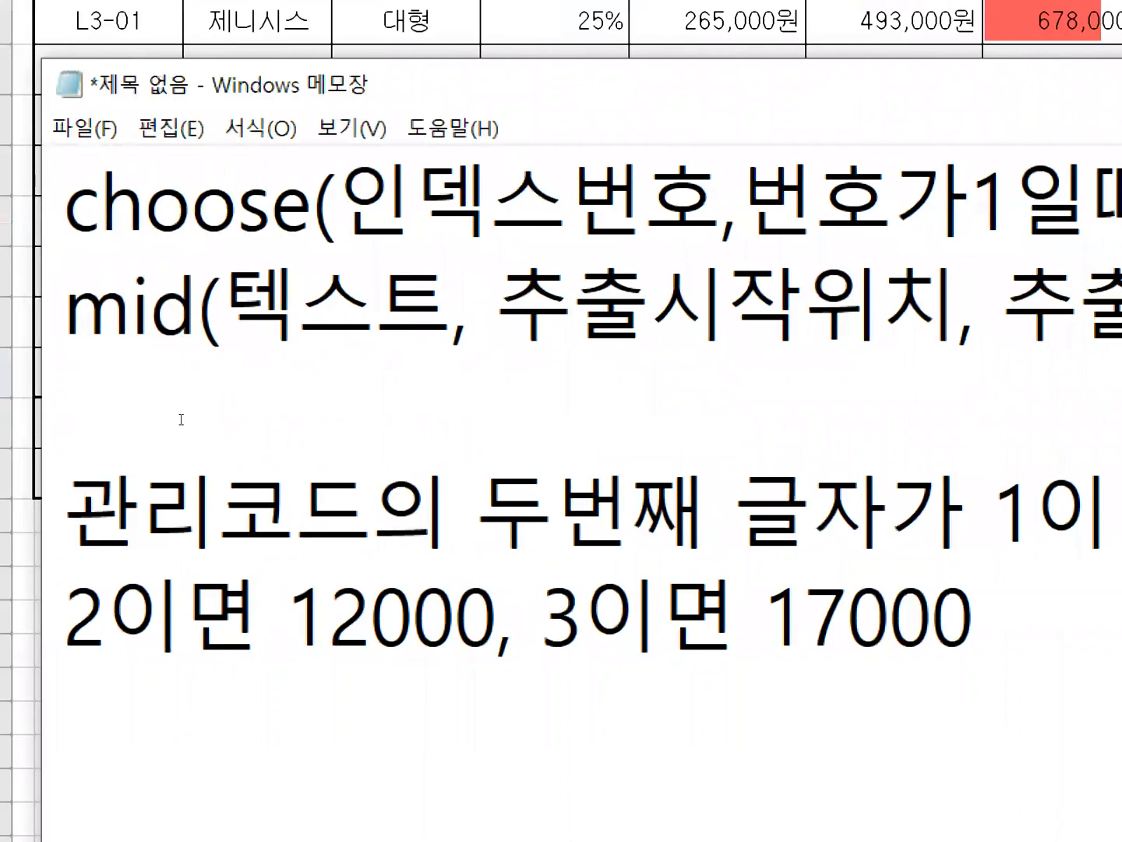
# Compare the choose arguments and mid syntax with the condition on the second character of 관리코드.
pyautogui.moveTo(192, 422); pyautogui.dragTo(368, 426)
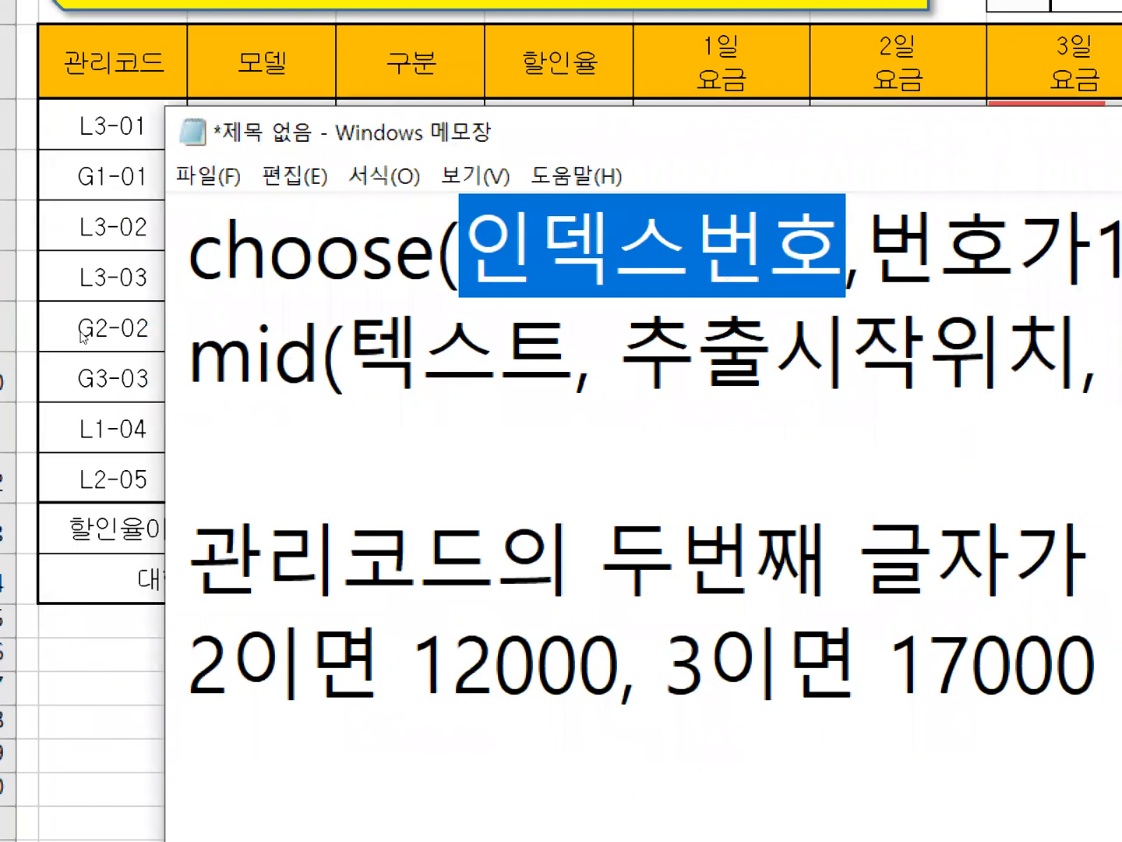
pyautogui.moveTo(574, 555); pyautogui.dragTo(1014, 555)
pyautogui.moveTo(186, 554); pyautogui.dragTo(1013, 555)
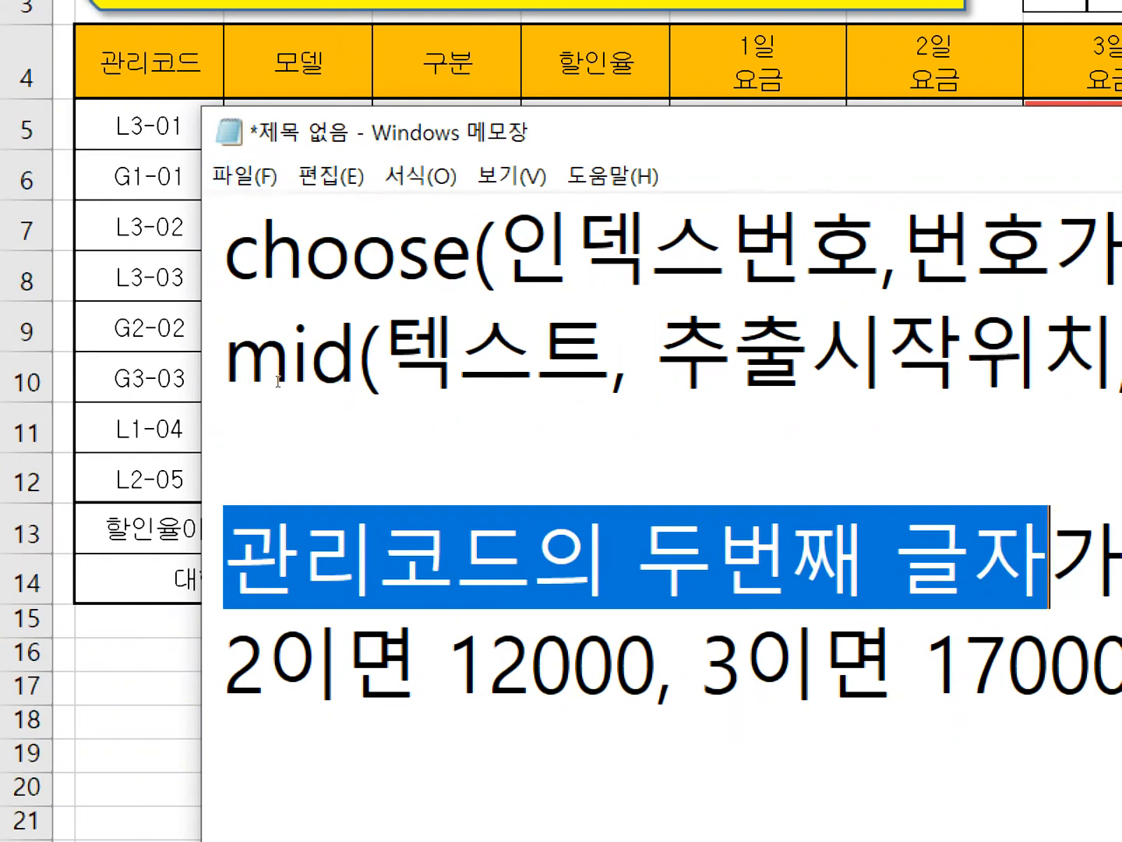
pyautogui.moveTo(309, 385); pyautogui.dragTo(717, 389)
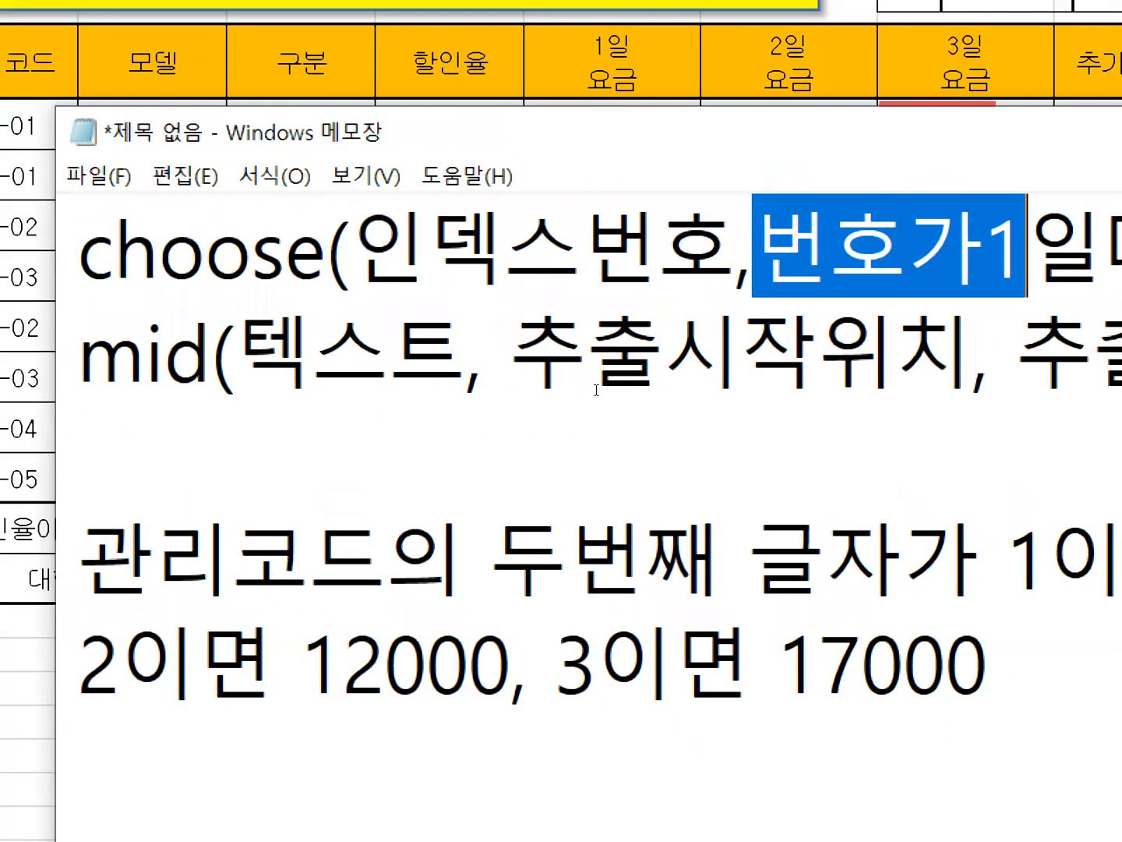
pyautogui.moveTo(610, 388); pyautogui.dragTo(647, 388)
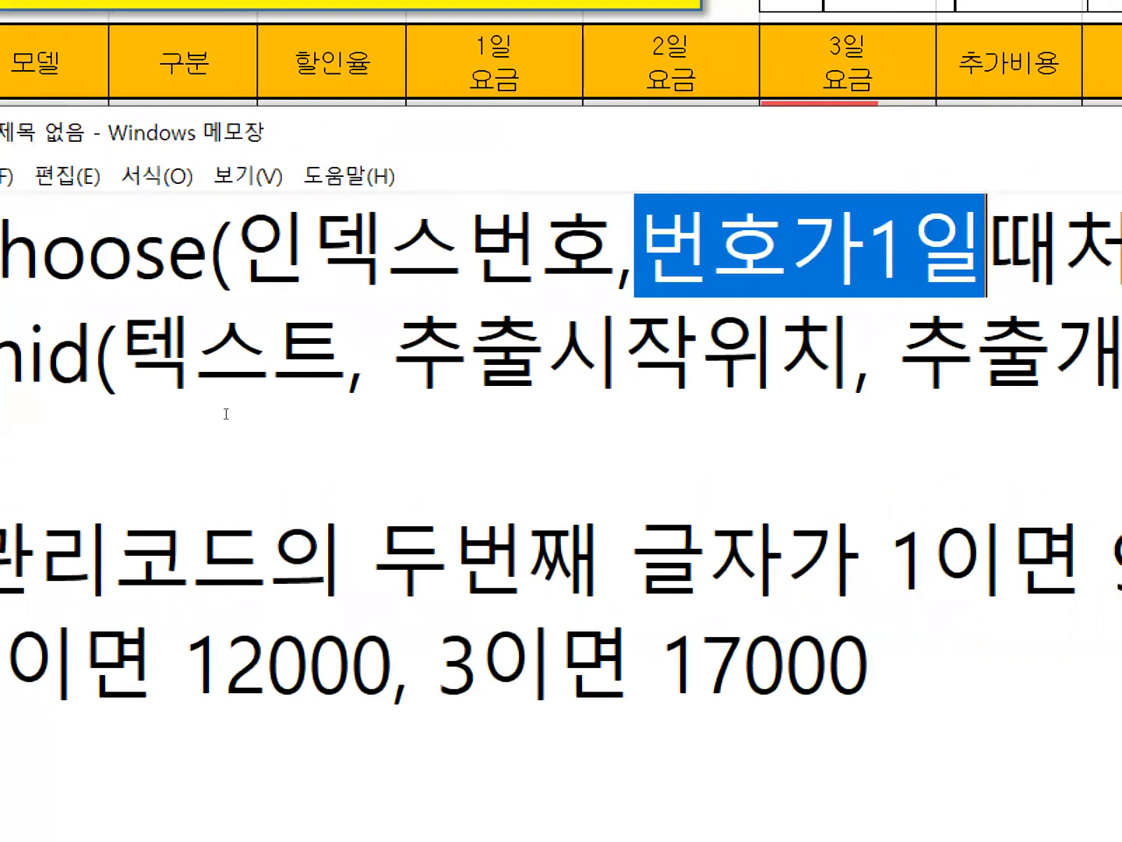
pyautogui.click(156, 442)
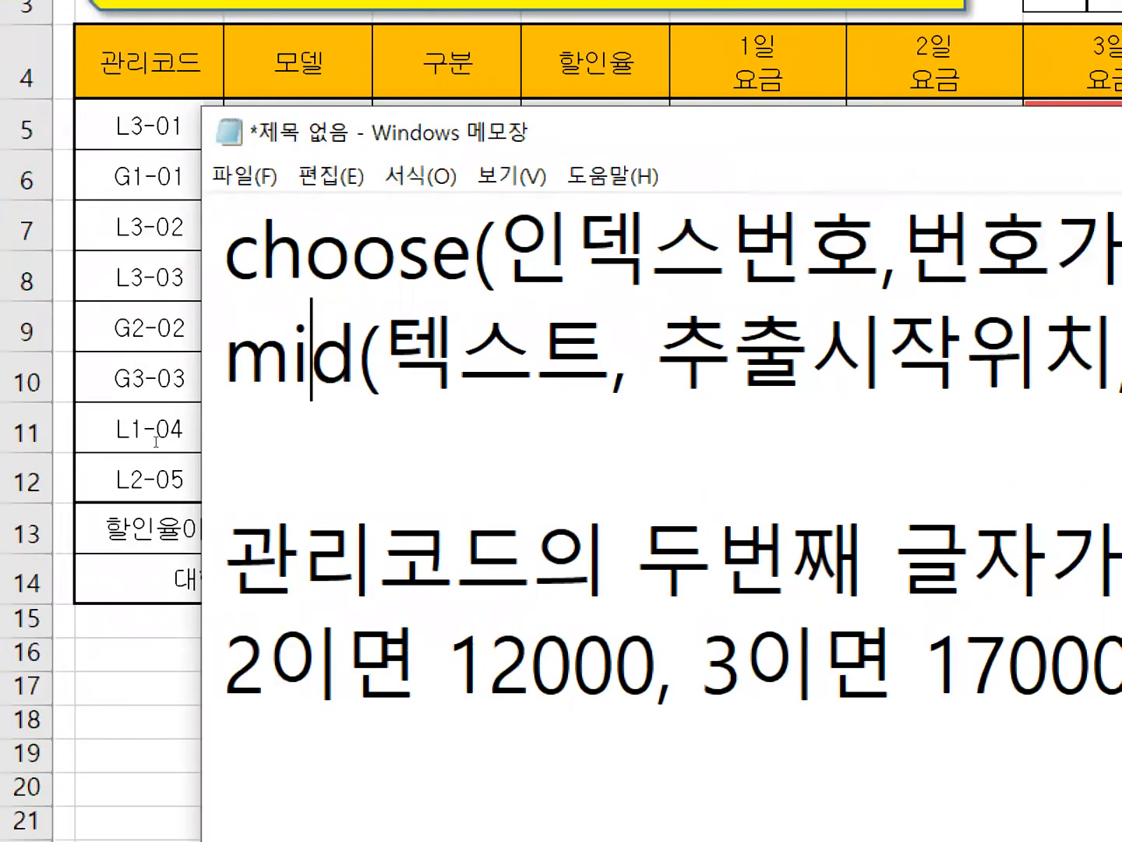
pyautogui.scroll(-2, 158, 442)
pyautogui.scroll(-1, 158, 442)
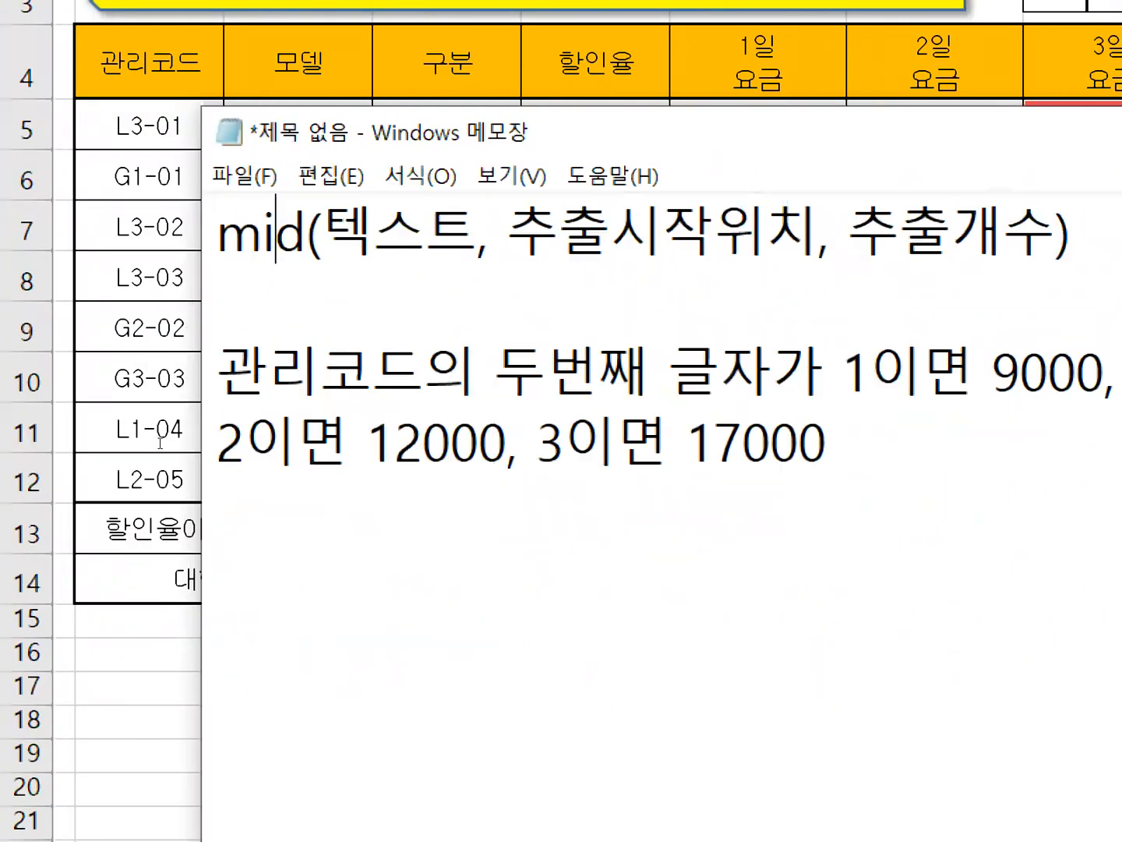
pyautogui.scroll(-3, 171, 446)
pyautogui.scroll(3, 179, 445)
pyautogui.moveTo(220, 451); pyautogui.dragTo(383, 452)
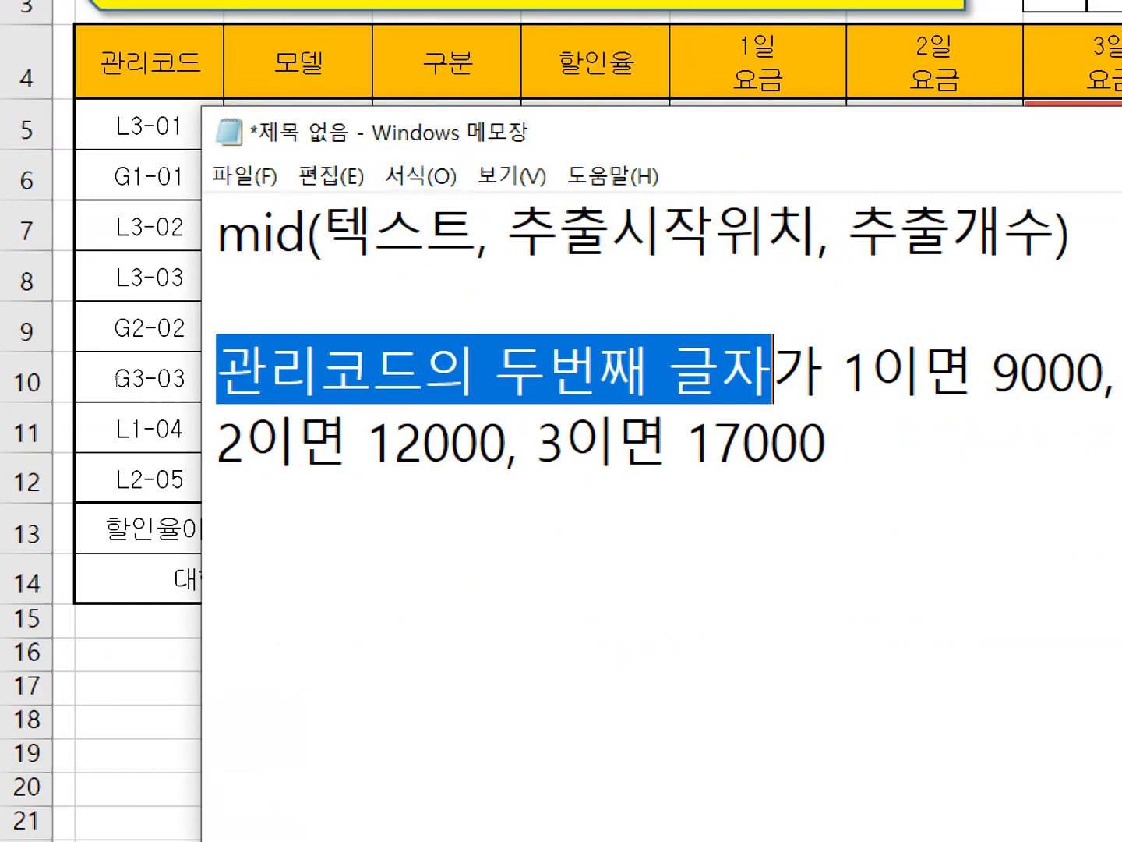
# Duplicate the line mid(텍스트, 추출시작위치, 추출개수) into the empty line below it.
pyautogui.moveTo(218, 232); pyautogui.dragTo(1071, 231)
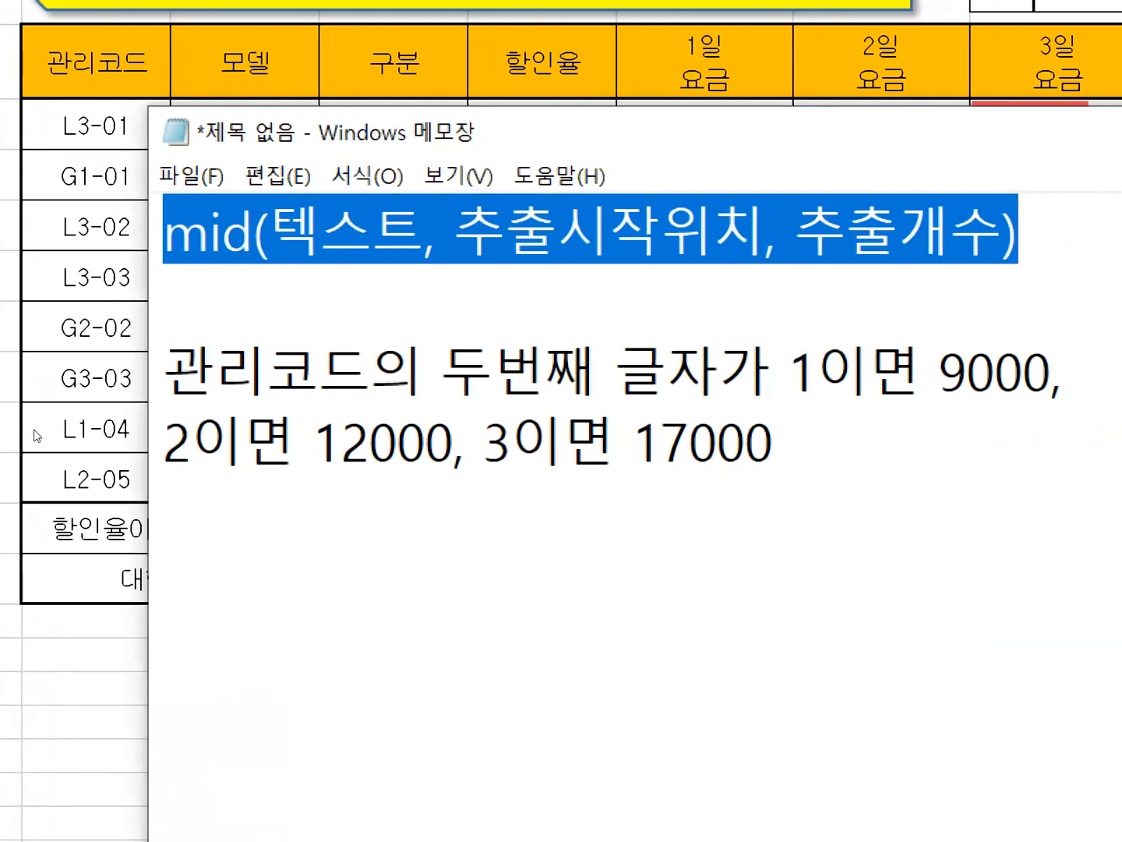
pyautogui.hotkey('ctrl', 'c')
pyautogui.press('Down')
pyautogui.hotkey('ctrl', 'v')
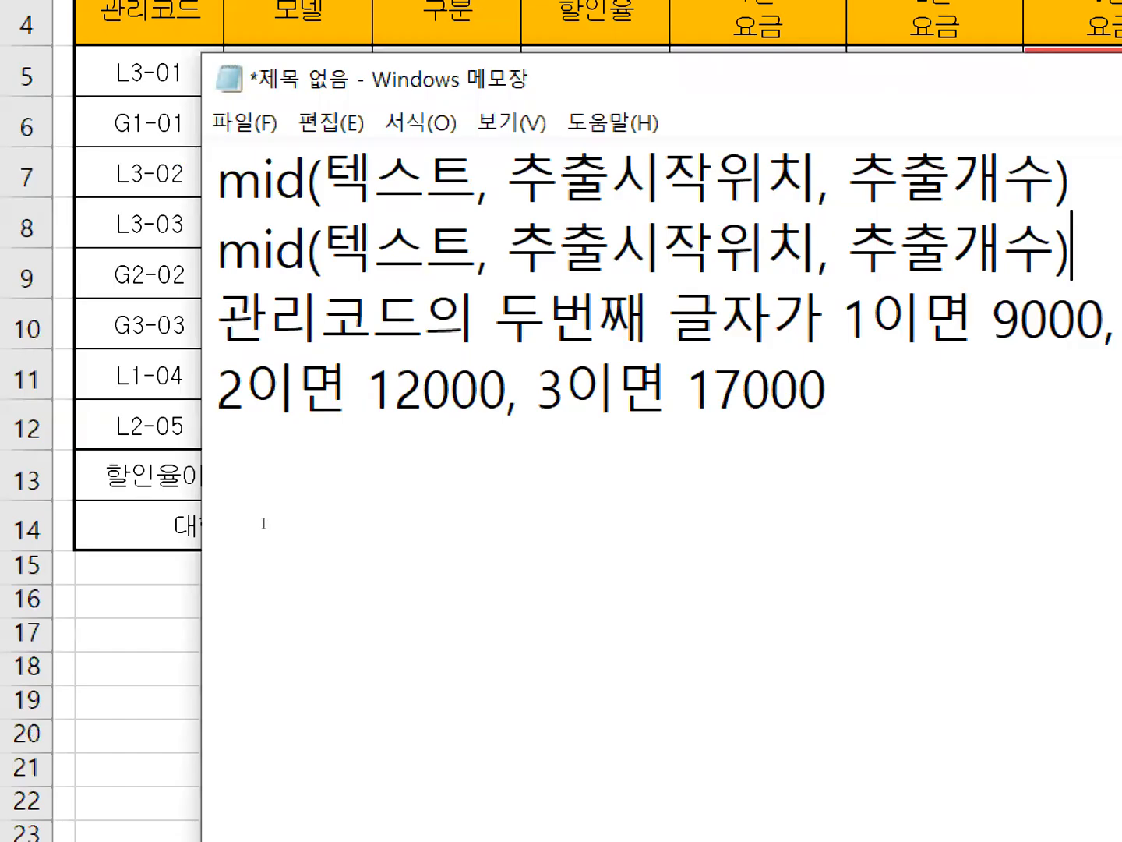
# In the duplicated mid line, replace 텍스트 with 관리코드 and 추출시작위치 with 2.
pyautogui.moveTo(322, 248); pyautogui.dragTo(478, 248)
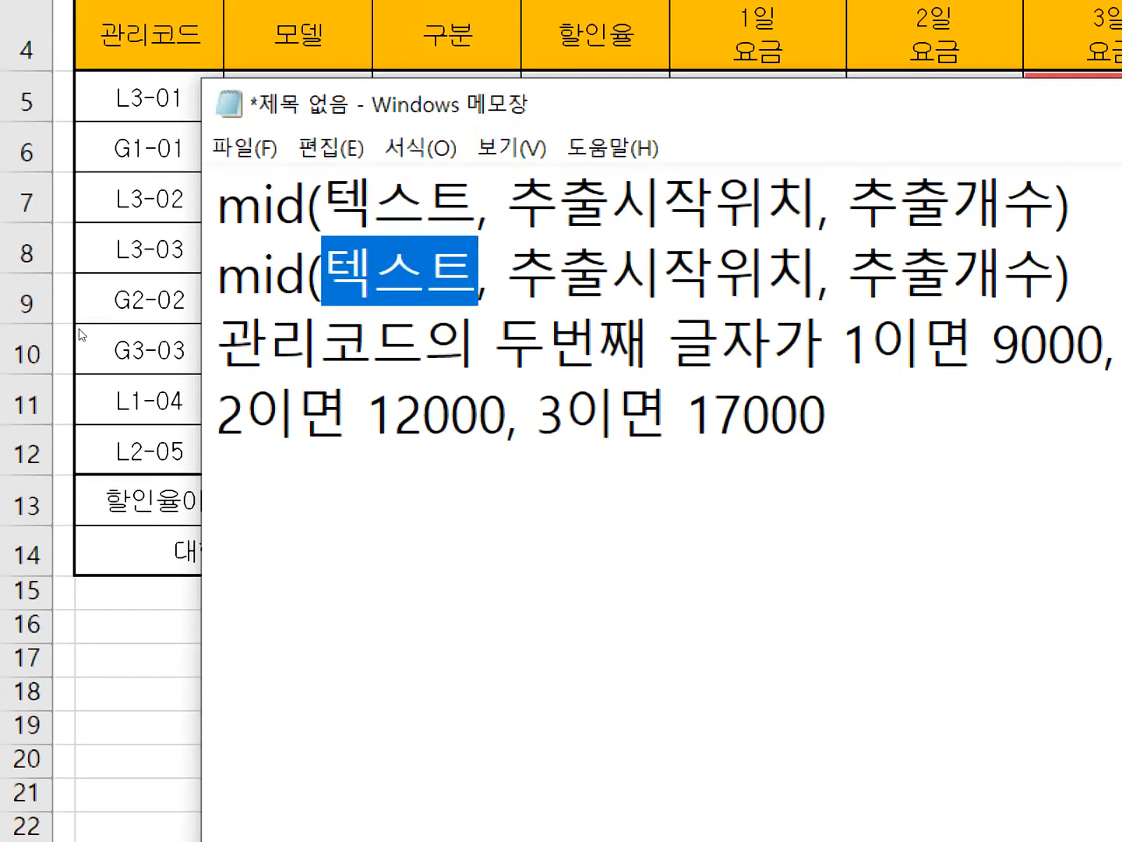
pyautogui.write('관리코드')
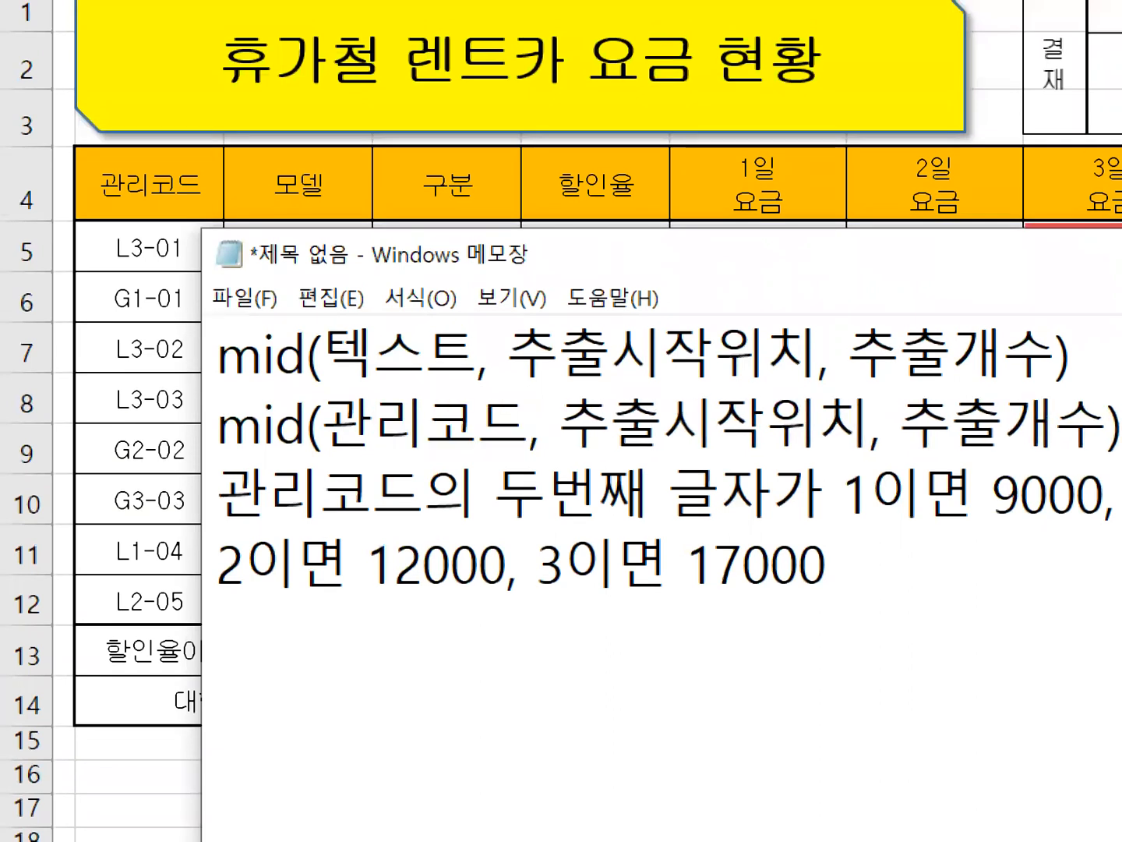
pyautogui.moveTo(495, 491); pyautogui.dragTo(649, 491)
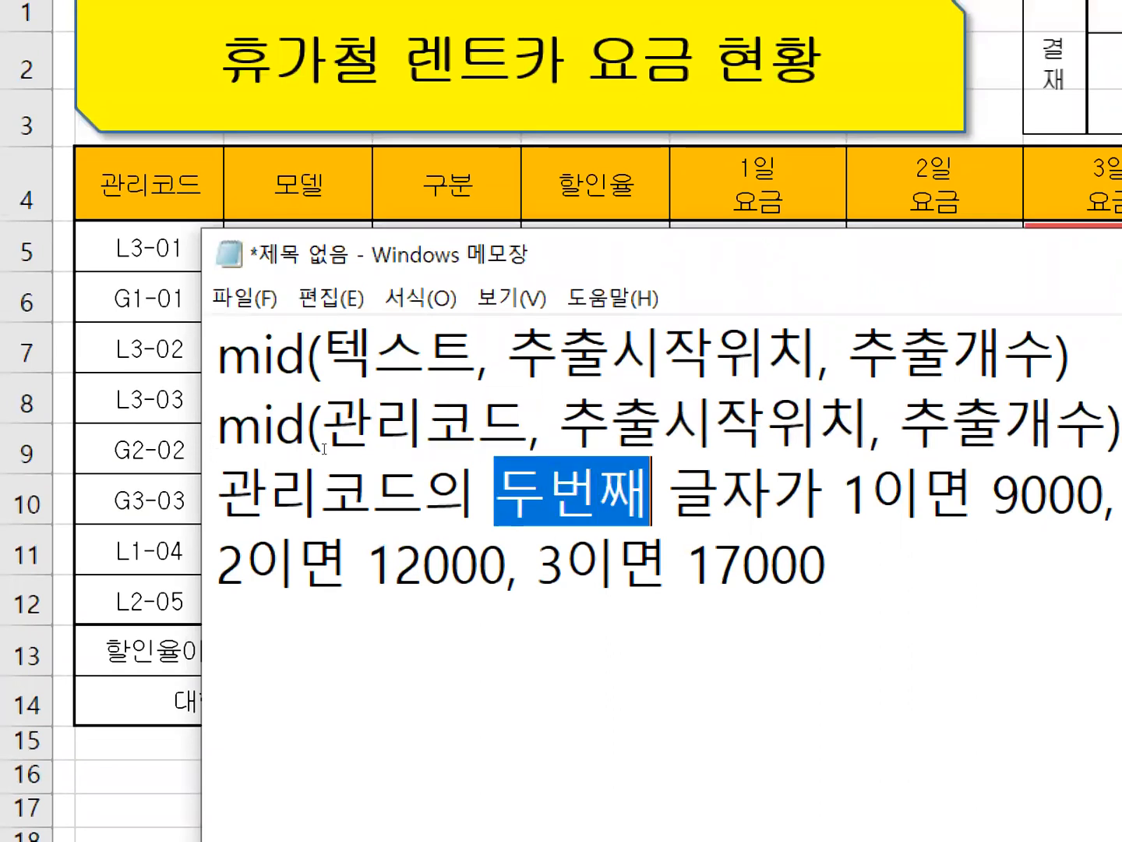
pyautogui.click(561, 421)
pyautogui.moveTo(540, 420); pyautogui.dragTo(871, 421)
pyautogui.write('2')
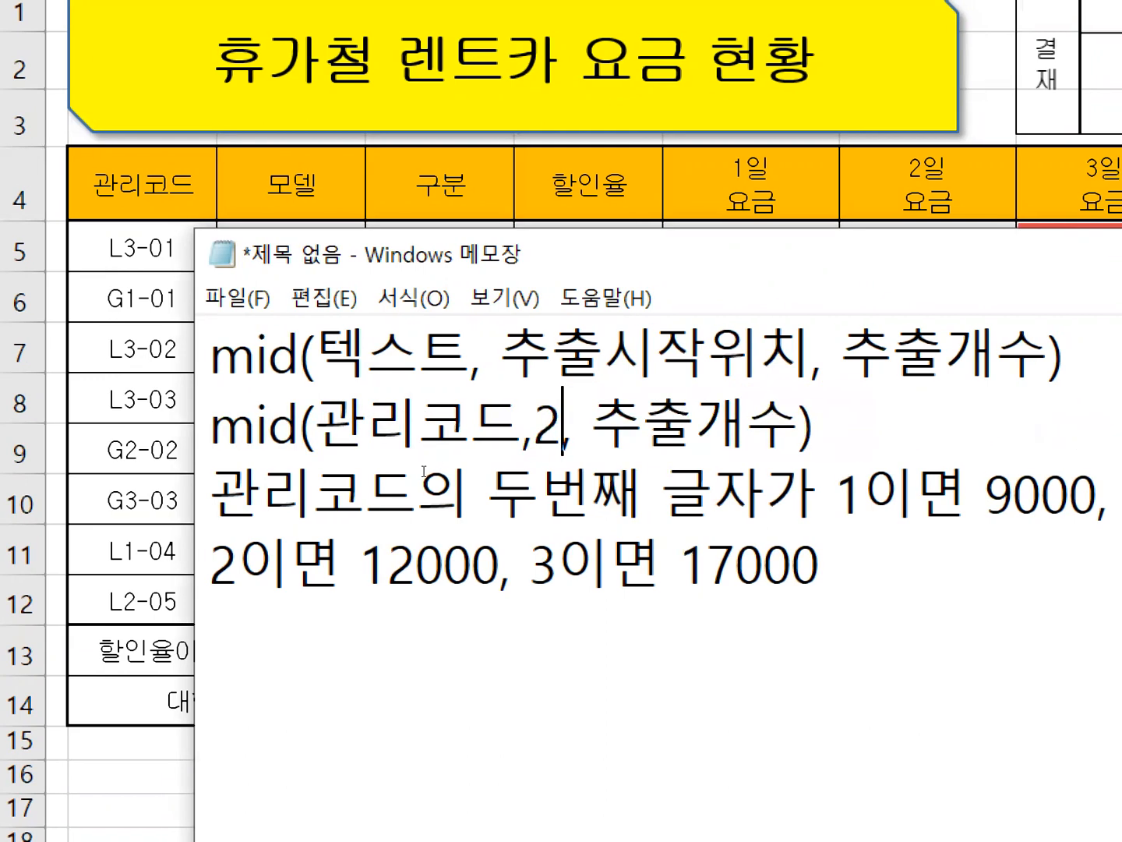
# Replace 추출개수 with 1 in the mid(관리코드,2, …) line, leaving no space before it.
pyautogui.moveTo(599, 421); pyautogui.dragTo(802, 421)
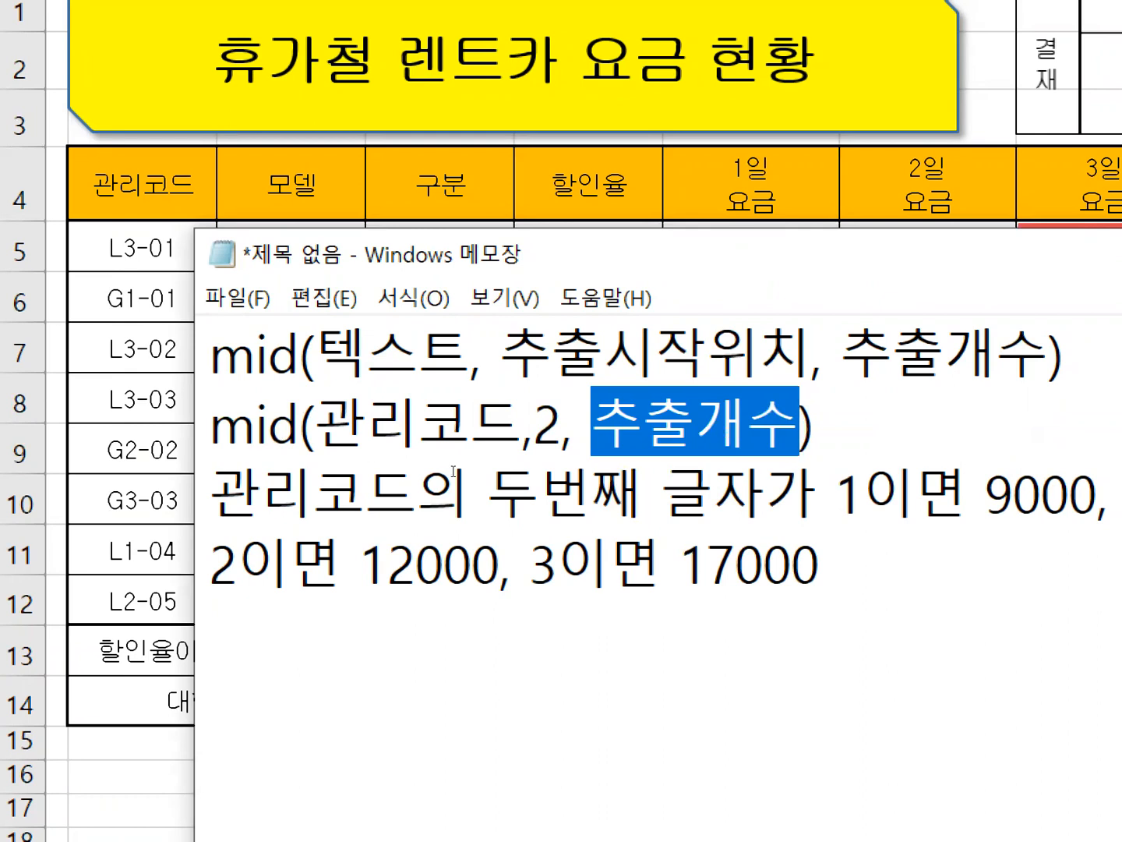
pyautogui.moveTo(817, 493); pyautogui.dragTo(865, 492)
pyautogui.moveTo(209, 561); pyautogui.dragTo(238, 561)
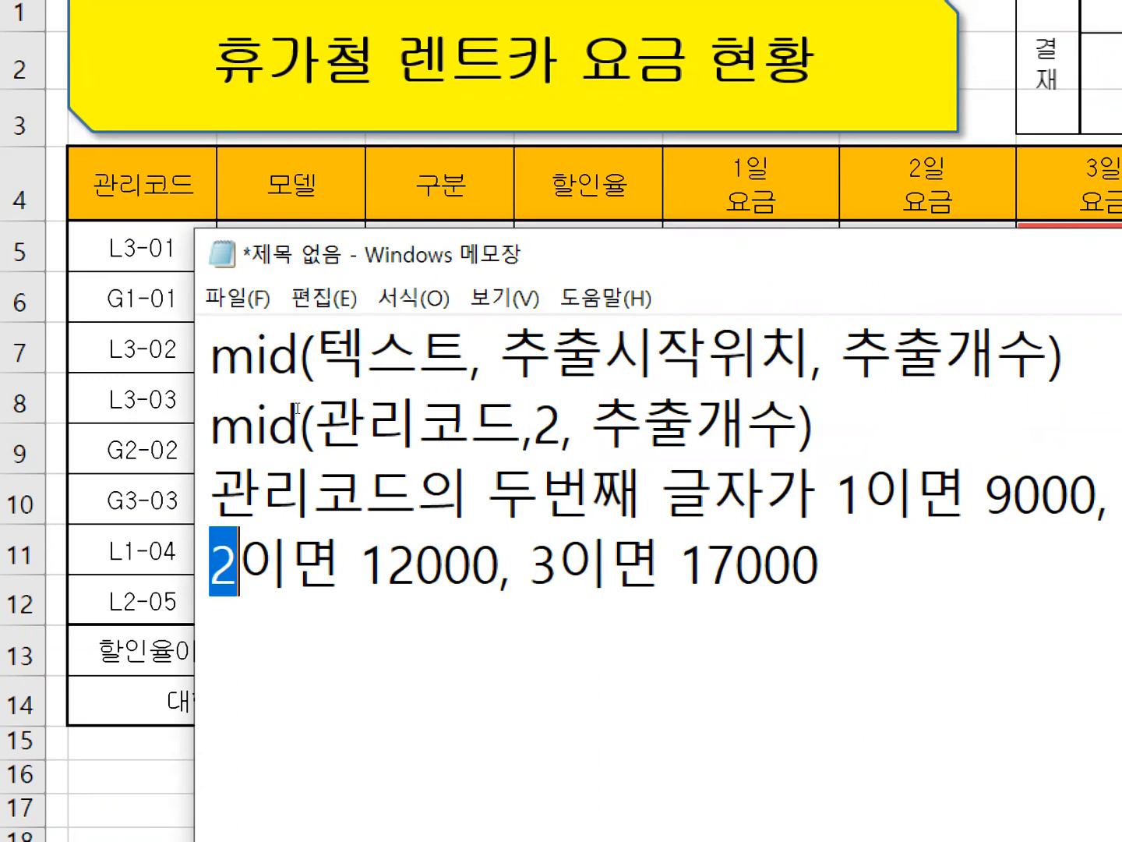
pyautogui.moveTo(572, 421); pyautogui.dragTo(799, 421)
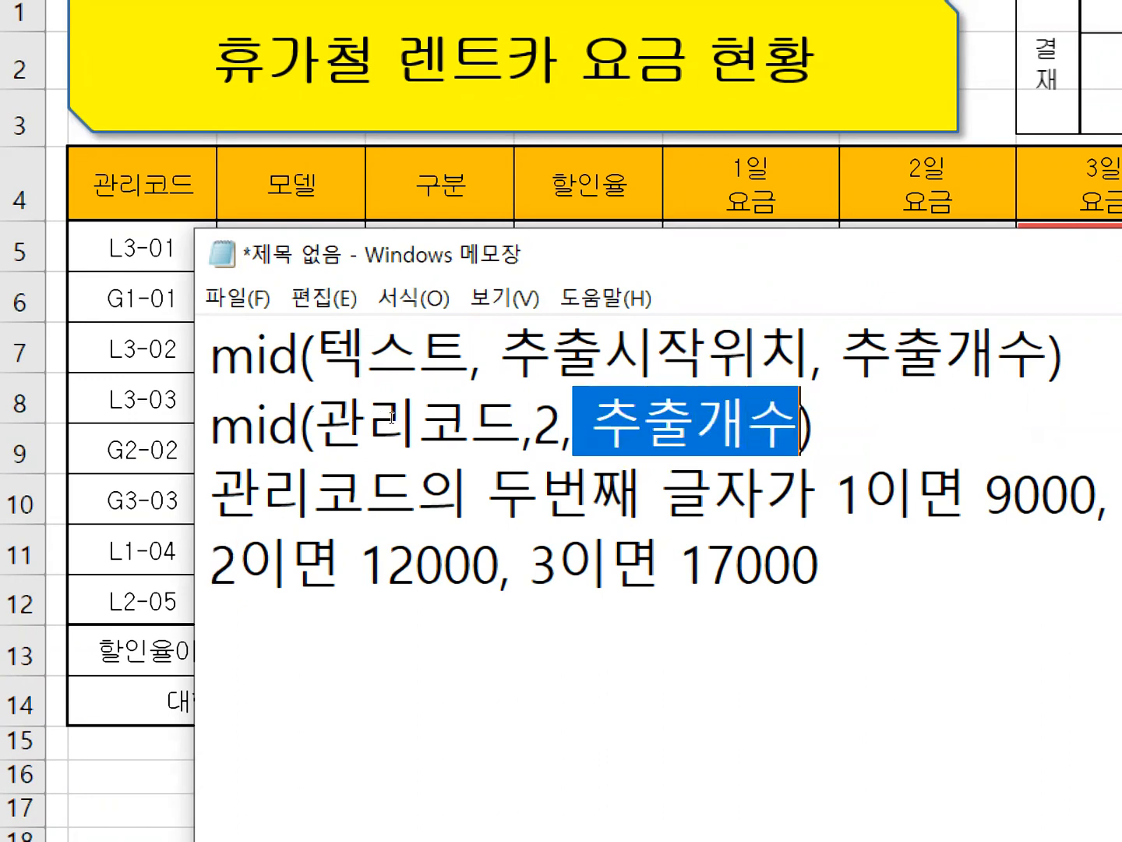
pyautogui.write('1')
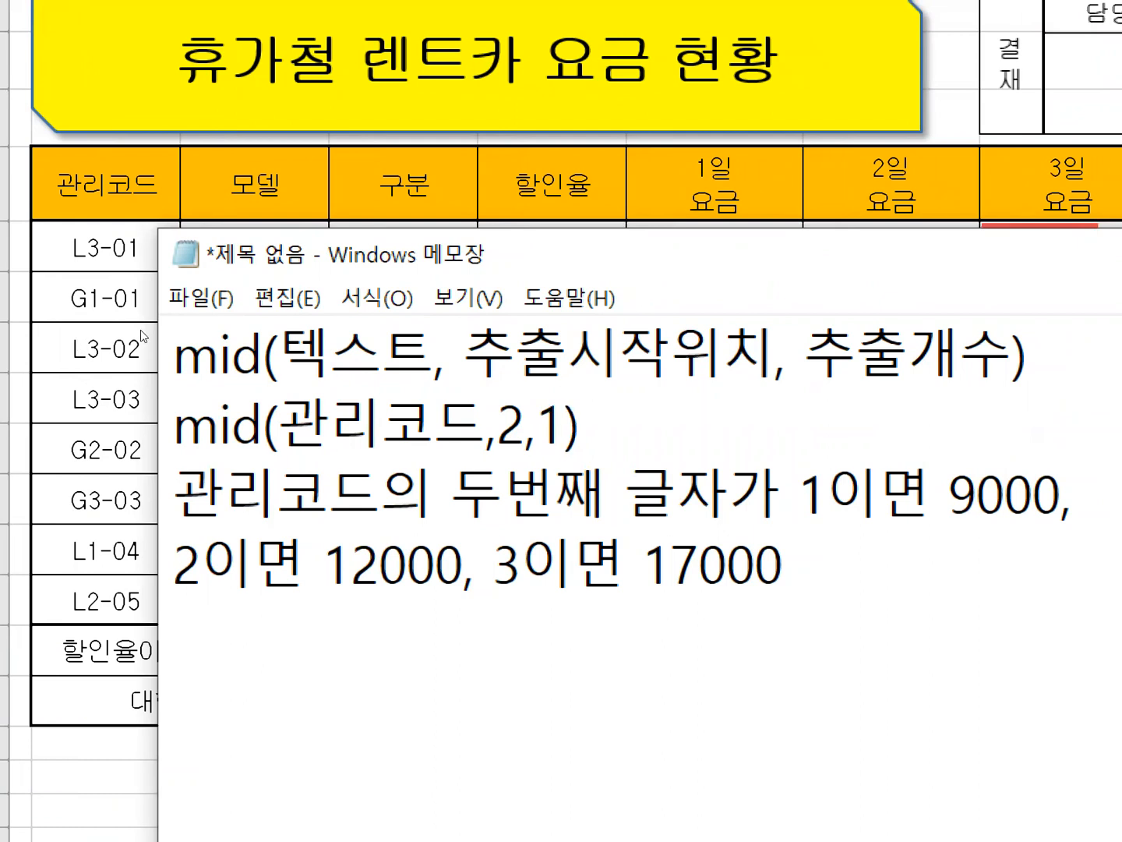
# Move the notes window higher over the worksheet and return to the mid lines.
pyautogui.moveTo(134, 330); pyautogui.dragTo(112, 332)
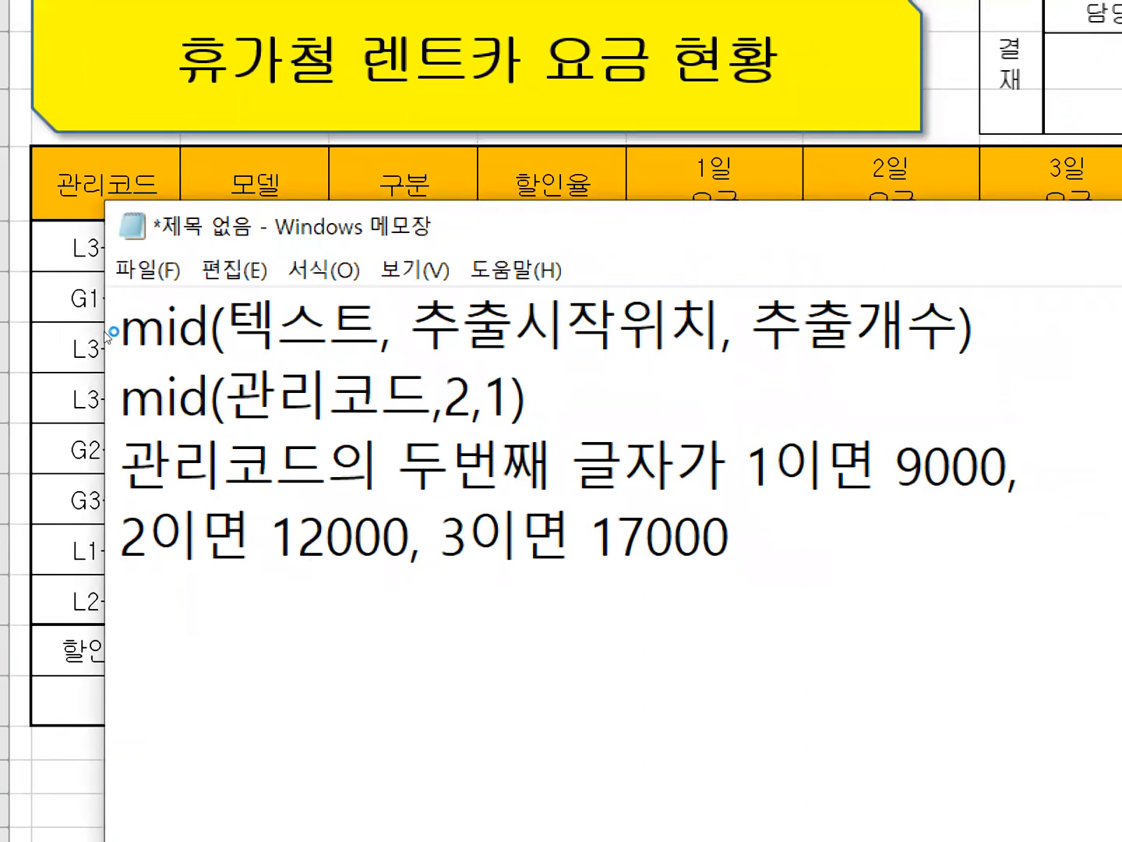
pyautogui.scroll(5, 184, 412)
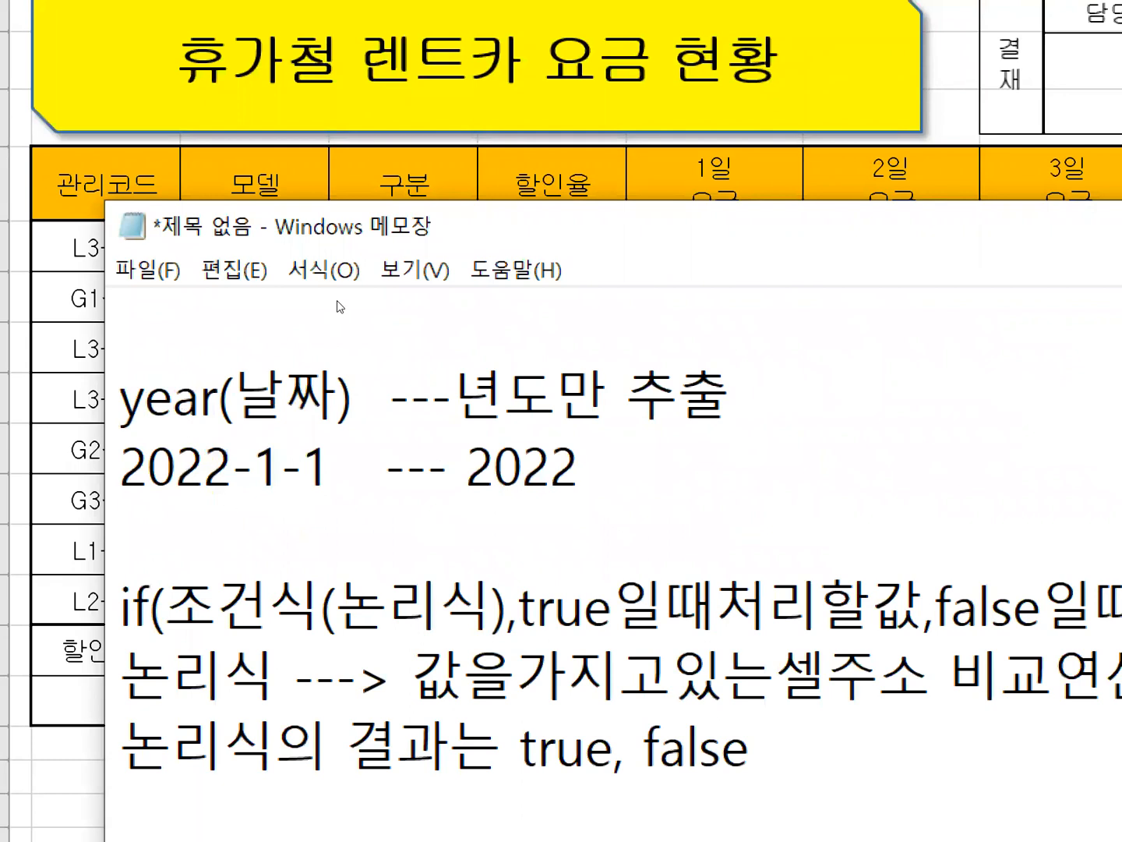
pyautogui.moveTo(332, 250); pyautogui.dragTo(331, 103)
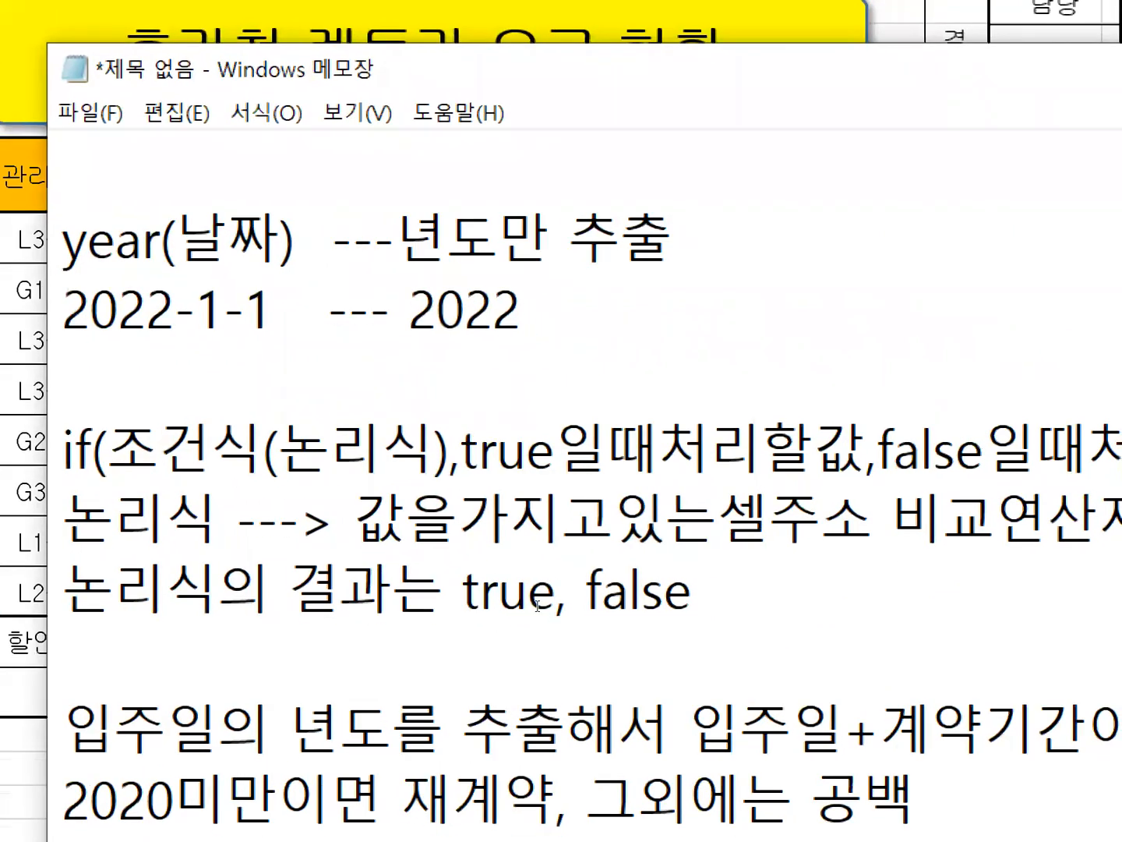
pyautogui.scroll(-5, 524, 588)
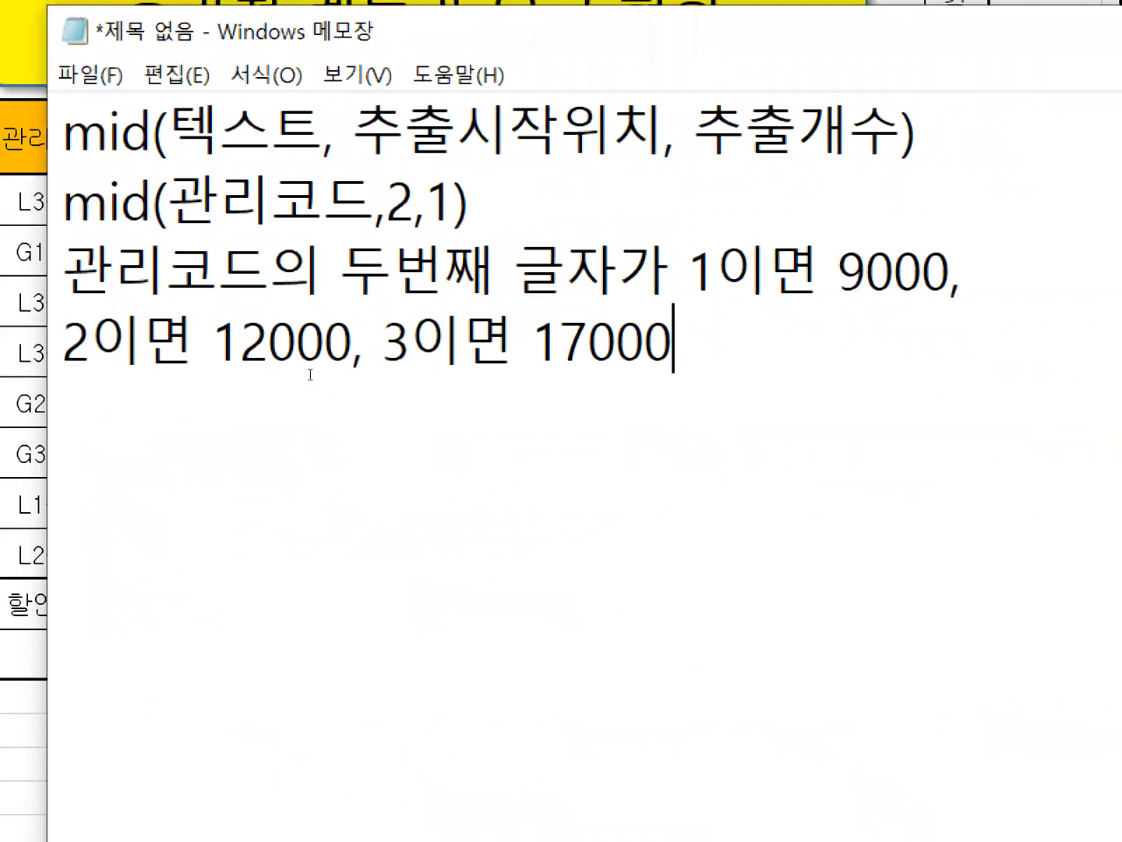
# Insert an empty line between the if(year(입주일)…) formula and the choose line.
pyautogui.hotkey('ctrl', 'Home')
pyautogui.press('Up')
pyautogui.press('Up')
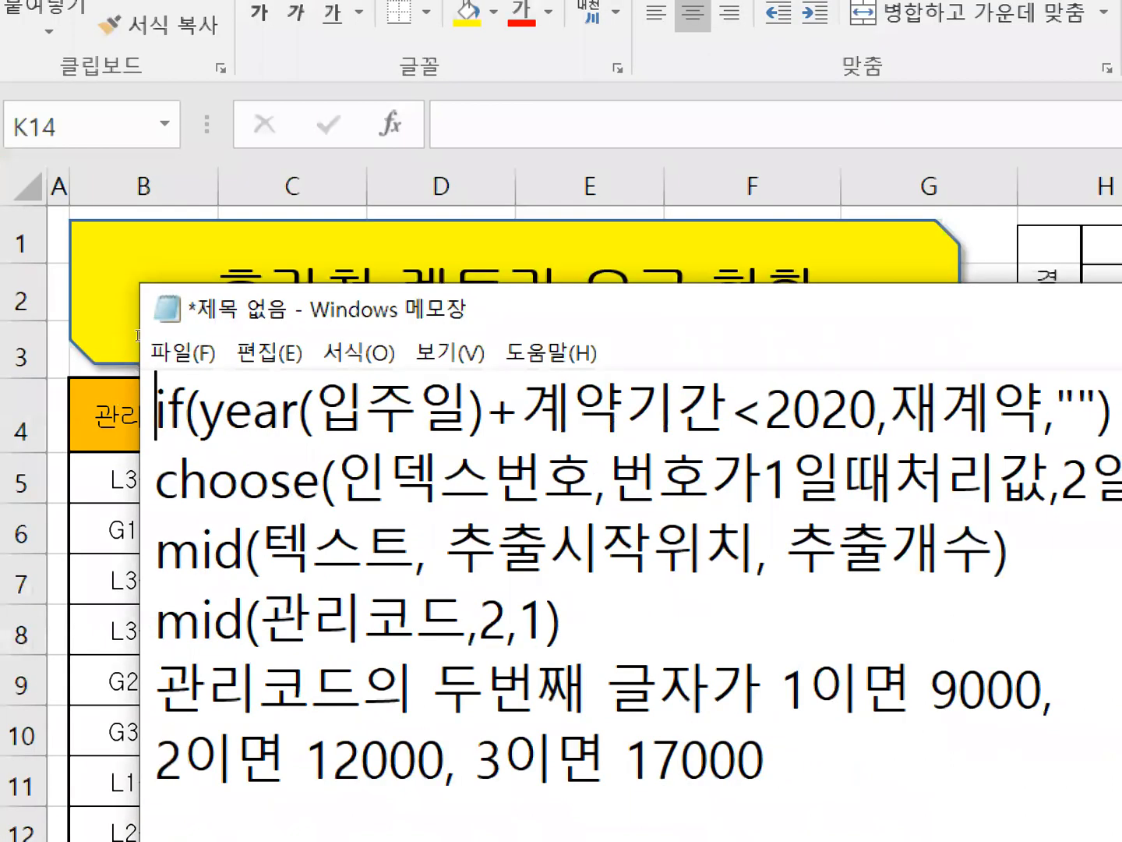
pyautogui.press('Down')
pyautogui.press('Return')
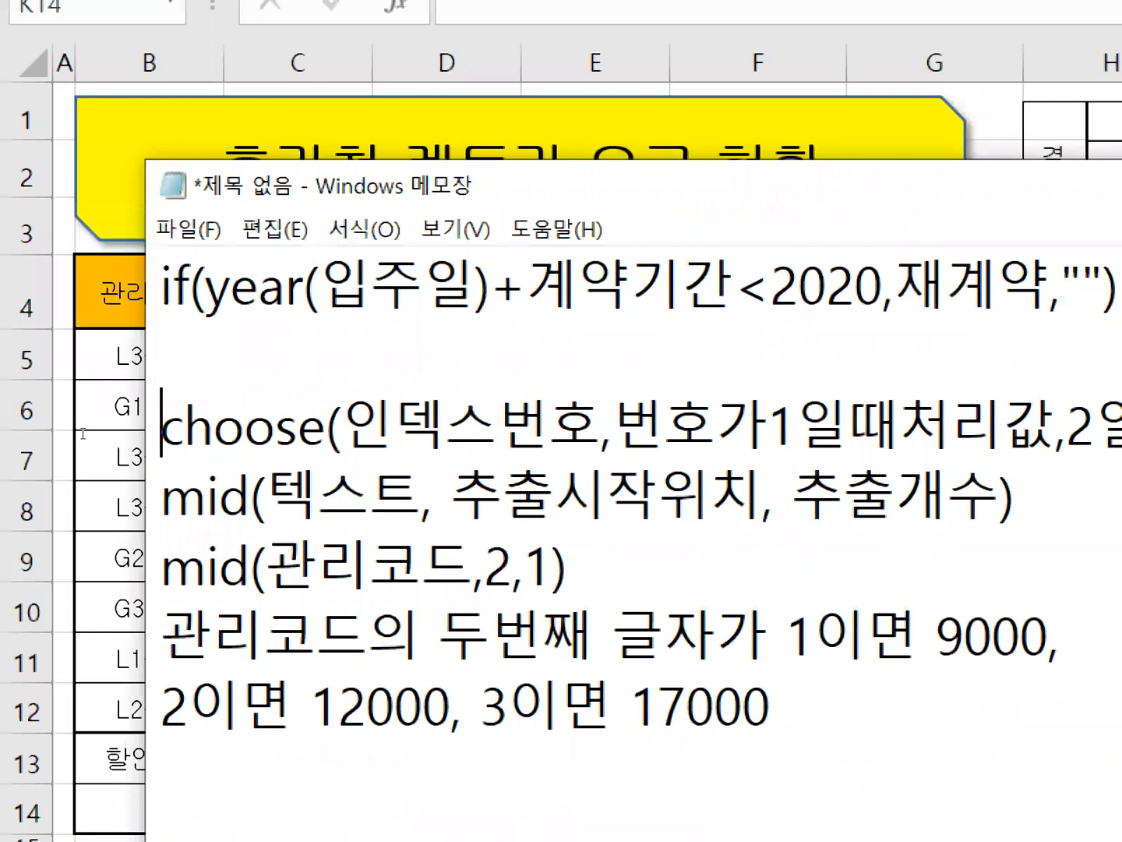
# Replace the 인덱스번호 argument of the choose line with a copy of mid(관리코드,2,1).
pyautogui.moveTo(162, 565); pyautogui.dragTo(570, 565)
pyautogui.hotkey('ctrl', 'c')
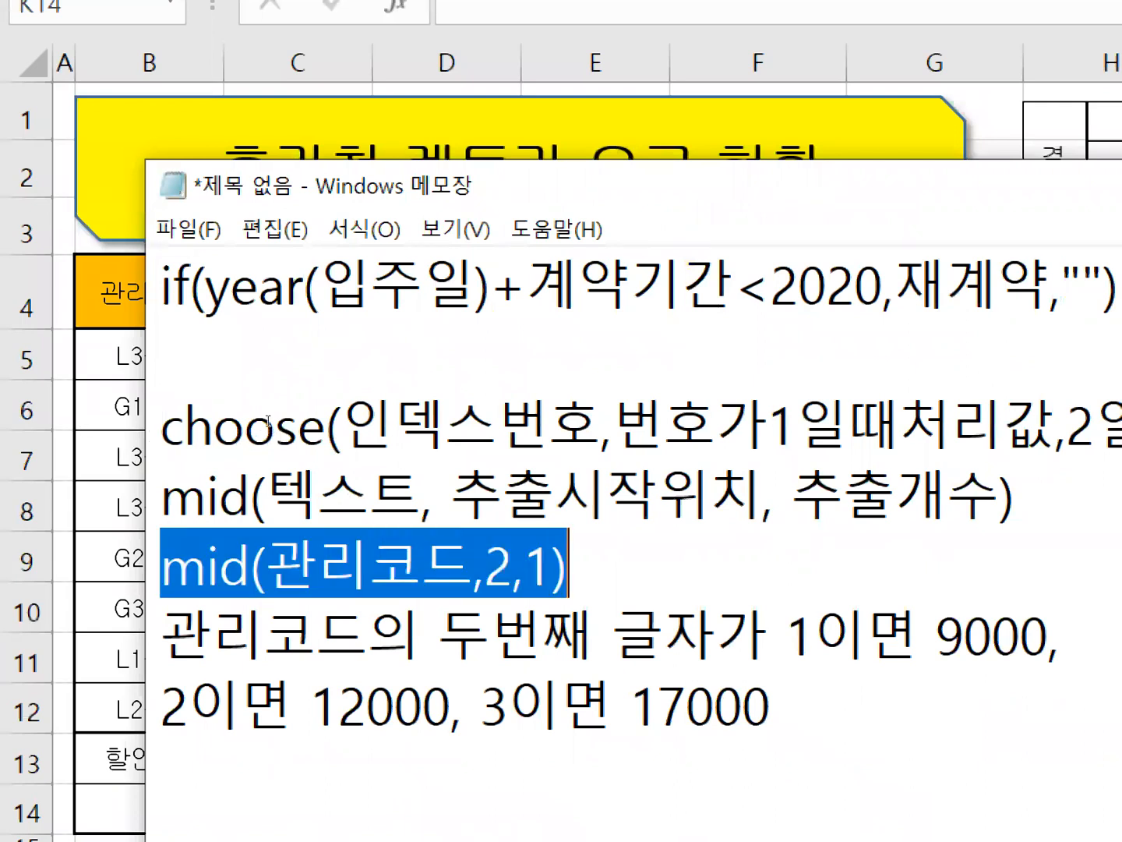
pyautogui.moveTo(347, 421); pyautogui.dragTo(605, 420)
pyautogui.hotkey('ctrl', 'v')
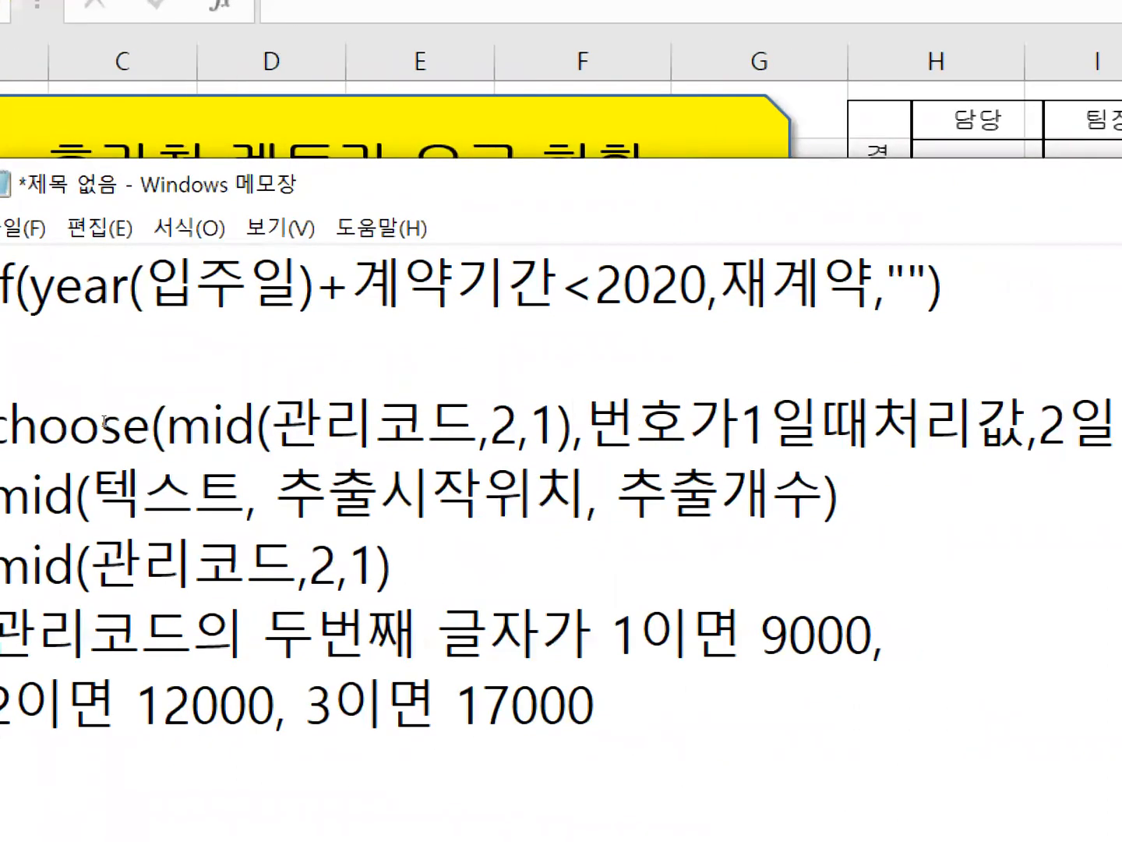
# Replace 번호가1일때처리값 in the choose line with 9000.
pyautogui.moveTo(205, 421); pyautogui.dragTo(1029, 421)
pyautogui.moveTo(950, 421); pyautogui.dragTo(1052, 420)
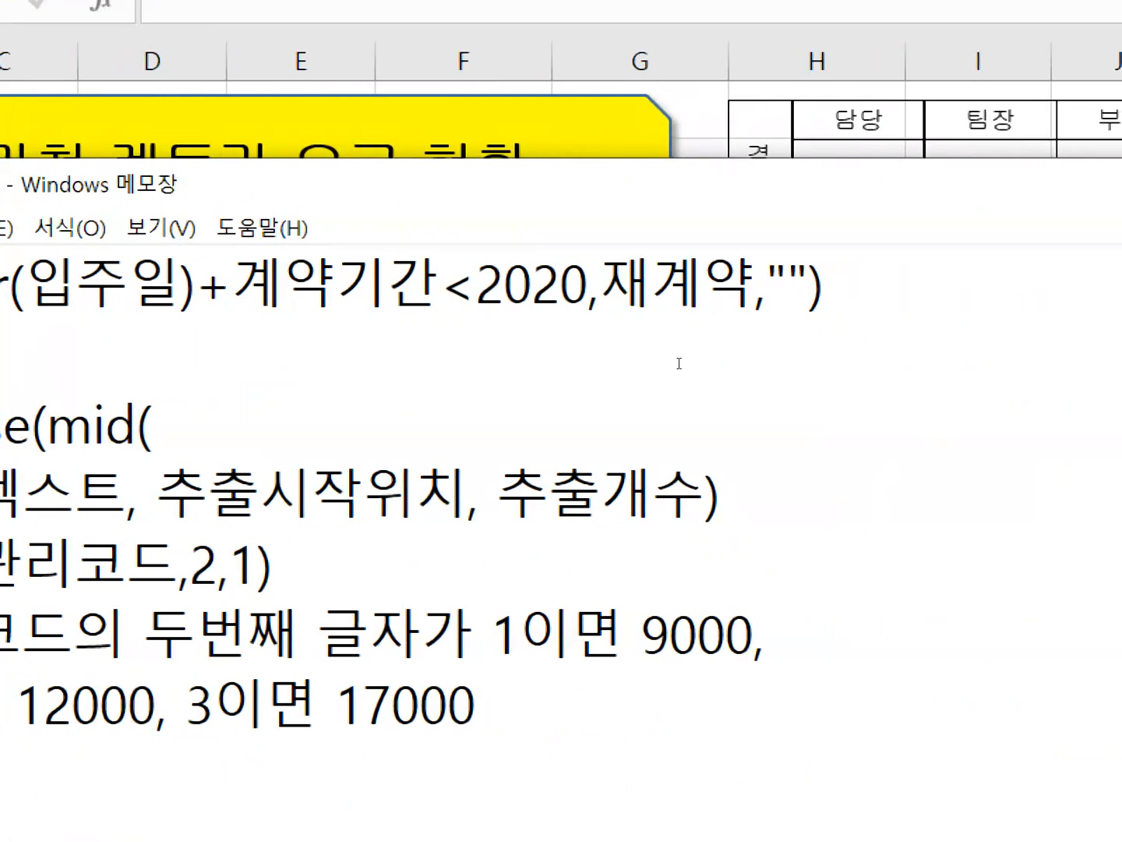
pyautogui.click(466, 421)
pyautogui.hotkey('shift', 'Right')
pyautogui.hotkey('shift', 'Right')
pyautogui.hotkey('shift', 'Right')
pyautogui.hotkey('shift', 'Right')
pyautogui.hotkey('shift', 'Right')
pyautogui.hotkey('shift', 'Right')
pyautogui.hotkey('shift', 'Right')
pyautogui.hotkey('shift', 'Right')
pyautogui.hotkey('shift', 'Right')
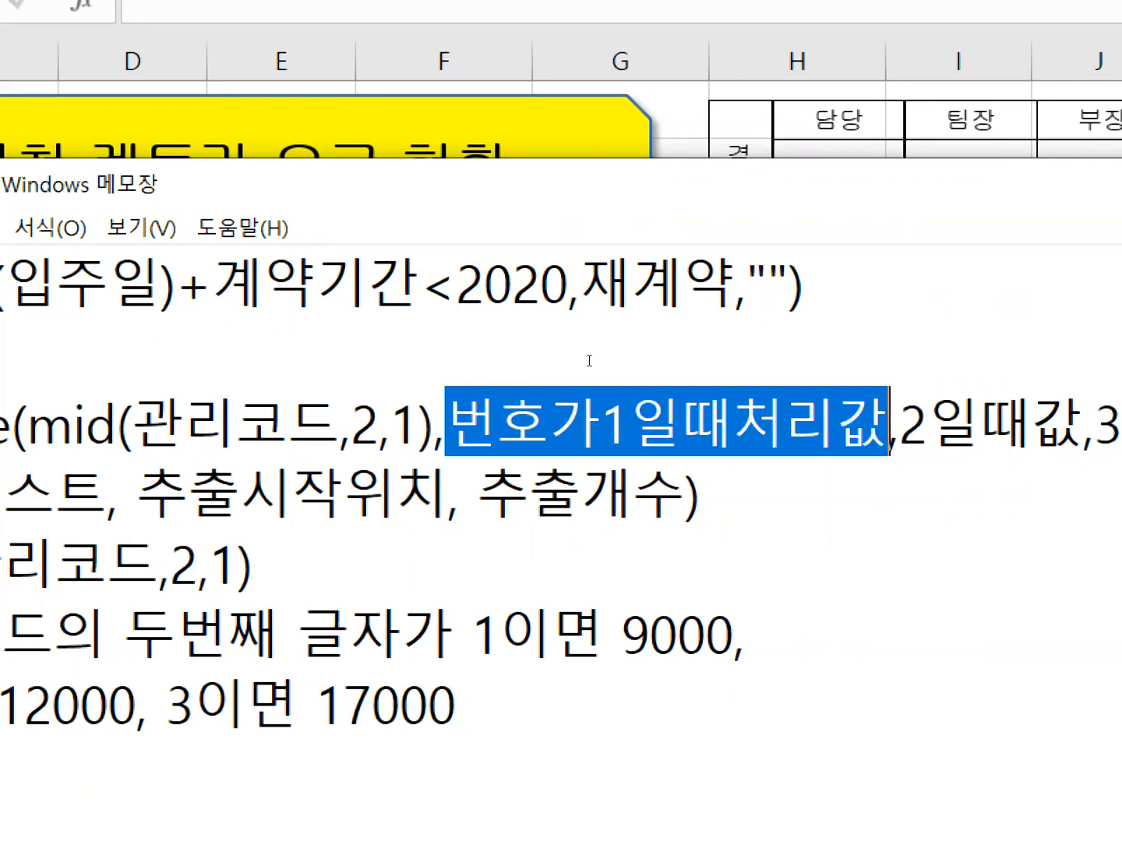
pyautogui.write('9000')
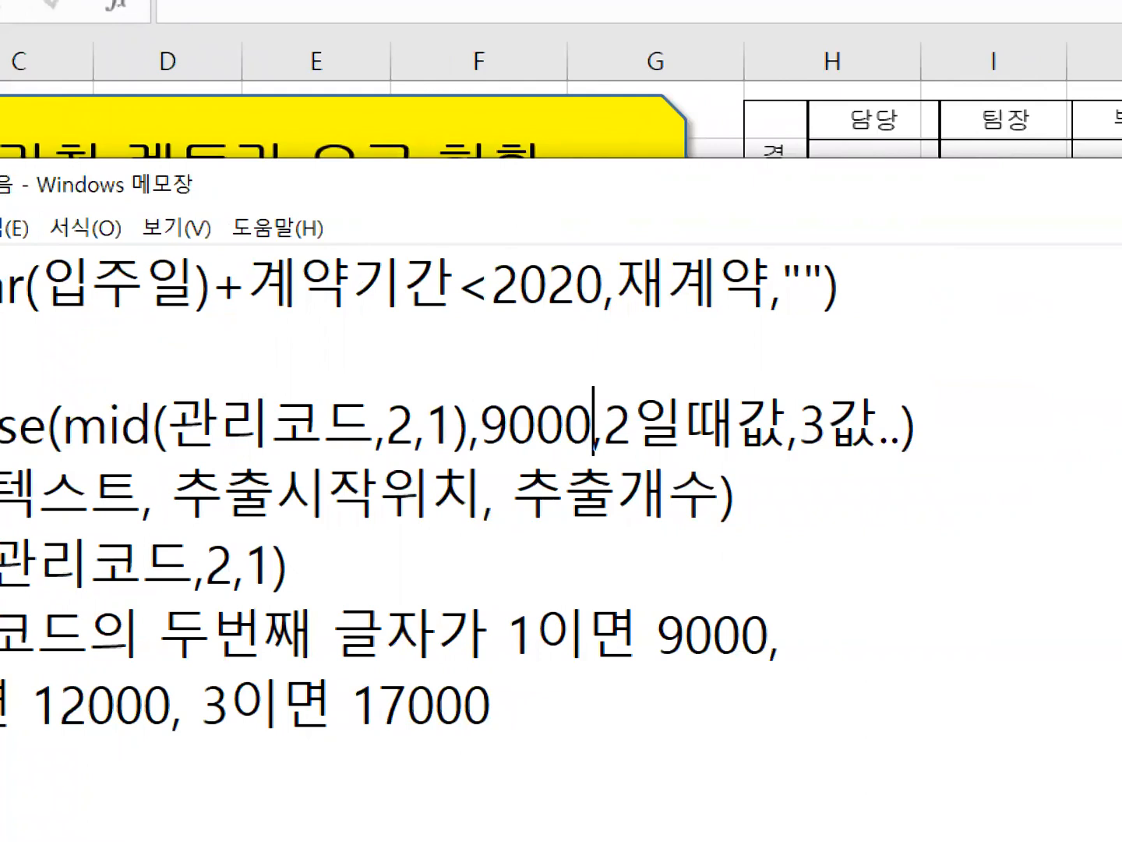
# Replace 2일때값 in the choose line with 12000.
pyautogui.press('Right')
pyautogui.hotkey('shift', 'Right')
pyautogui.hotkey('shift', 'Right')
pyautogui.hotkey('shift', 'Right')
pyautogui.hotkey('shift', 'Right')
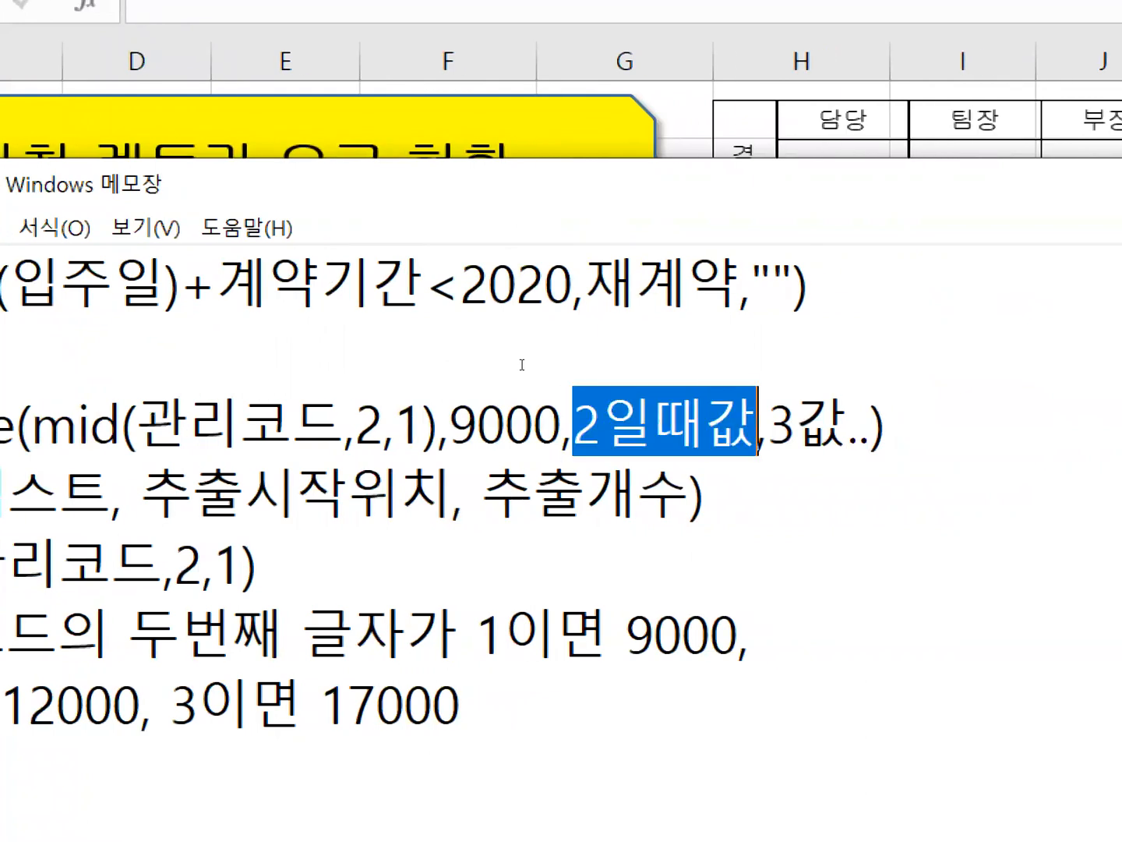
pyautogui.write('12000')
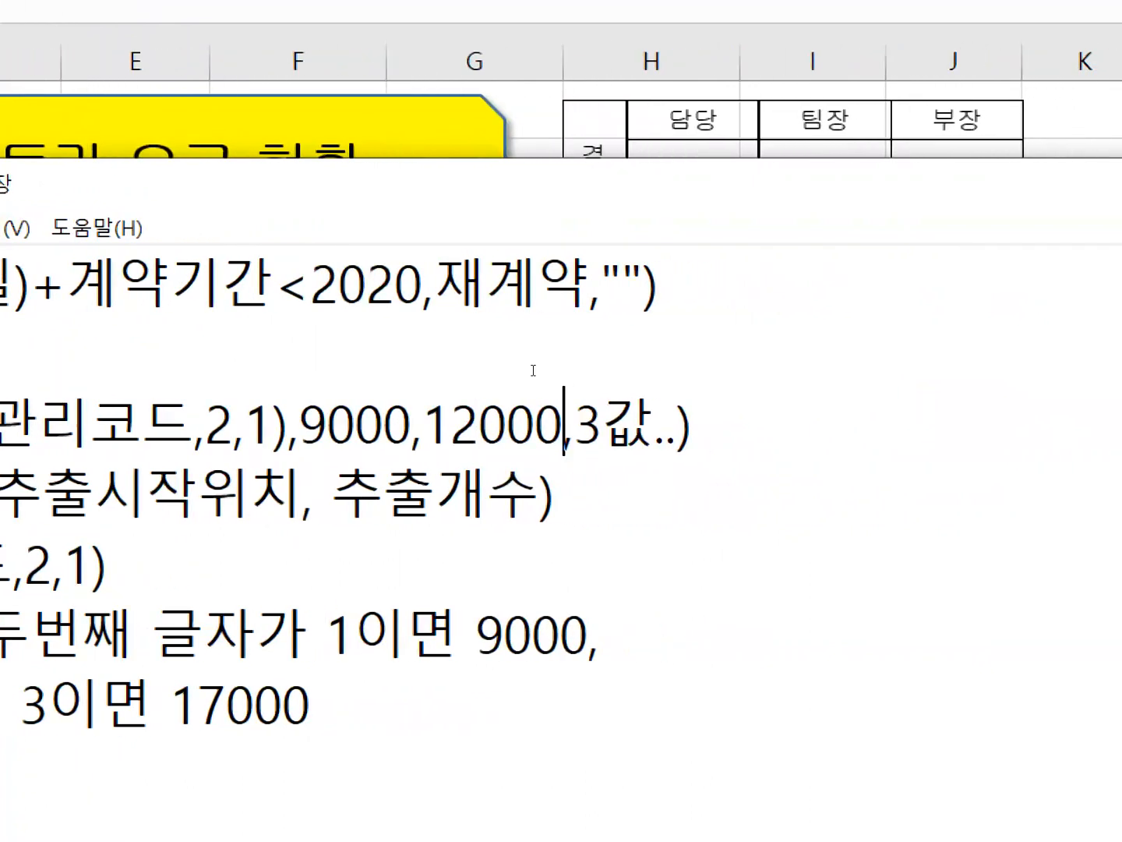
# Replace 3값.. in the choose line with 17000.
pyautogui.press('Right')
pyautogui.hotkey('shift', 'Right')
pyautogui.hotkey('shift', 'Right')
pyautogui.hotkey('shift', 'Right')
pyautogui.hotkey('shift', 'Right')
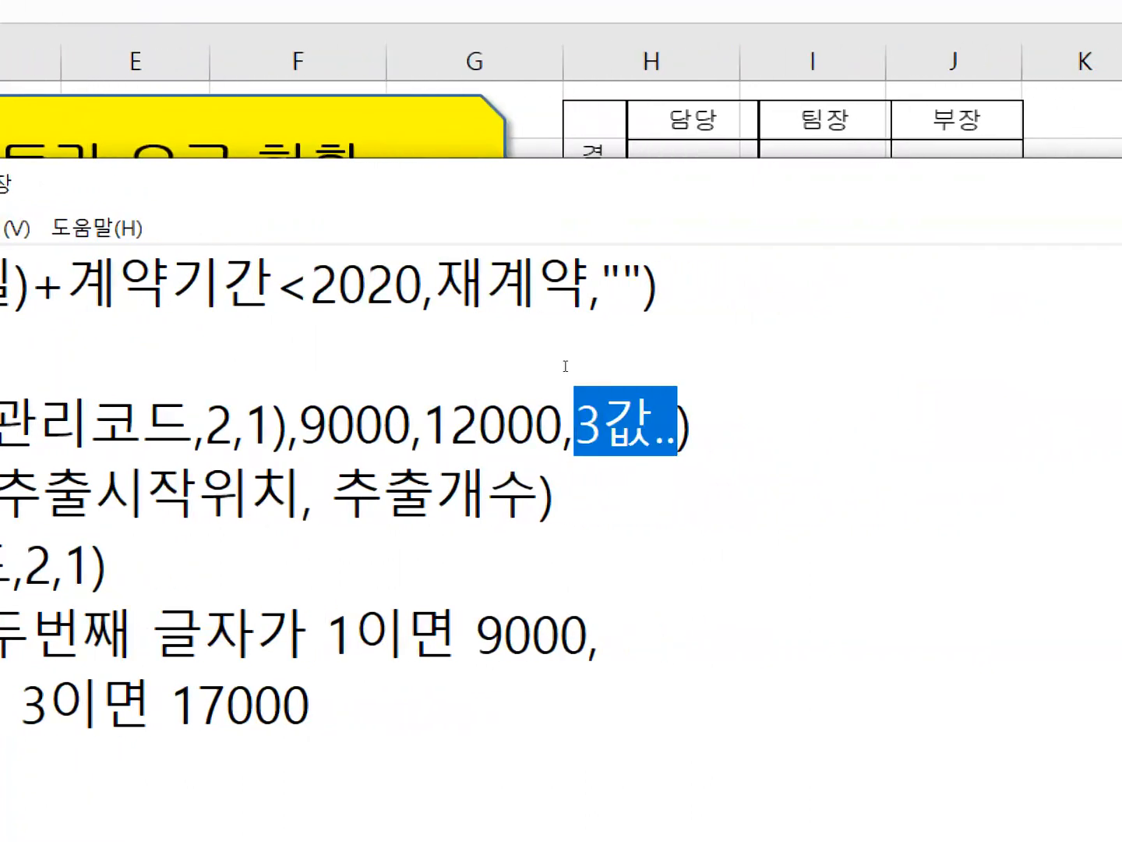
pyautogui.write('17000')
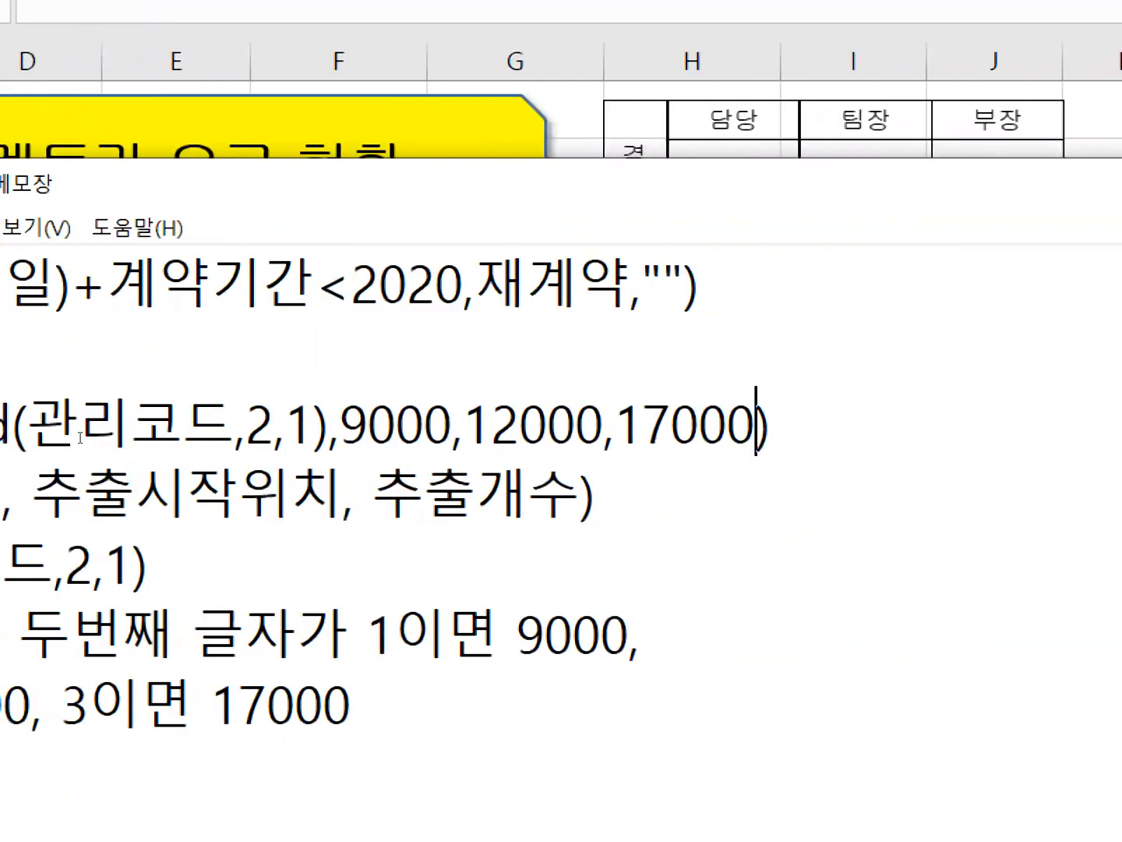
# Review how mid(관리코드,2,1) picks among the 9000, 12000 and 17000 arguments of the choose line.
pyautogui.hotkey('shift', 'Right')
pyautogui.hotkey('shift', 'Right')
pyautogui.hotkey('shift', 'Right')
pyautogui.hotkey('shift', 'Right')
pyautogui.hotkey('shift', 'Right')
pyautogui.hotkey('shift', 'Right')
pyautogui.hotkey('shift', 'Right')
pyautogui.hotkey('shift', 'Right')
pyautogui.hotkey('shift', 'Right')
pyautogui.hotkey('shift', 'Right')
pyautogui.hotkey('shift', 'Right')
pyautogui.hotkey('shift', 'Right')
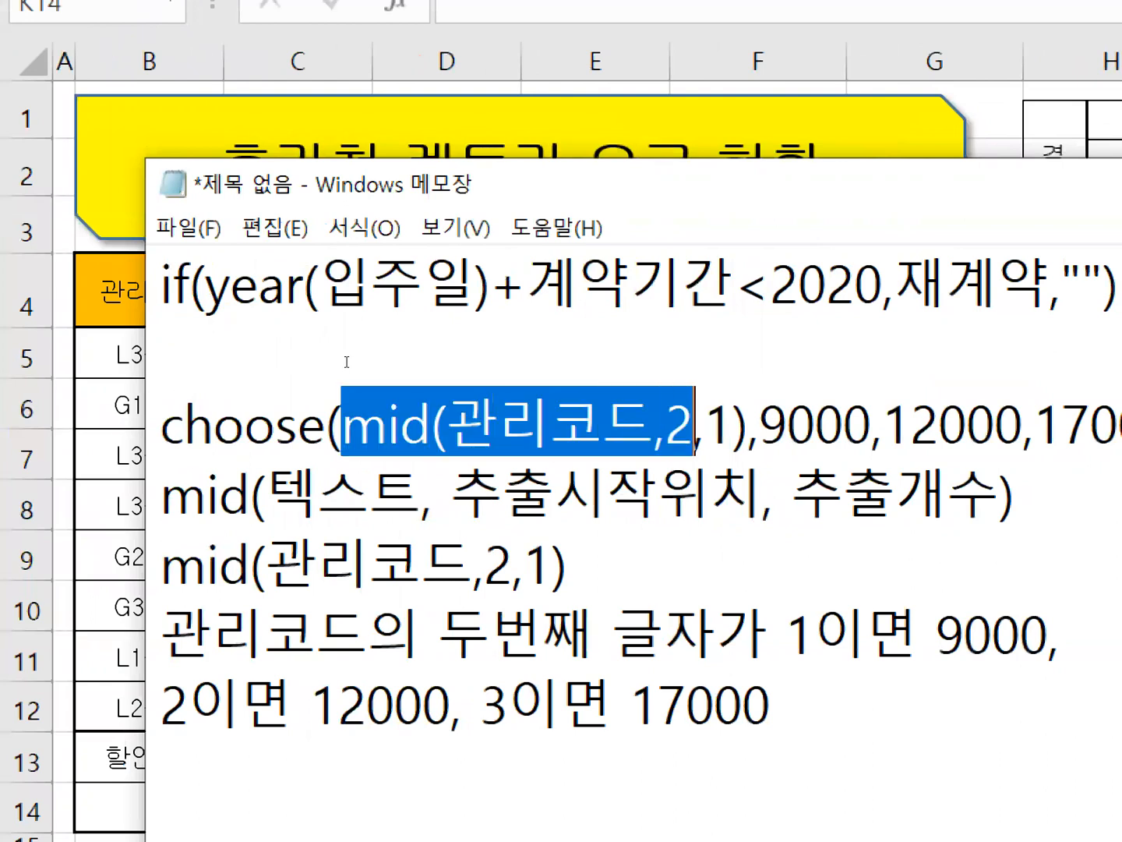
pyautogui.press('Right')
pyautogui.press('Right')
pyautogui.press('Right')
pyautogui.hotkey('shift', 'Right')
pyautogui.hotkey('shift', 'Right')
pyautogui.hotkey('shift', 'Right')
pyautogui.hotkey('shift', 'Right')
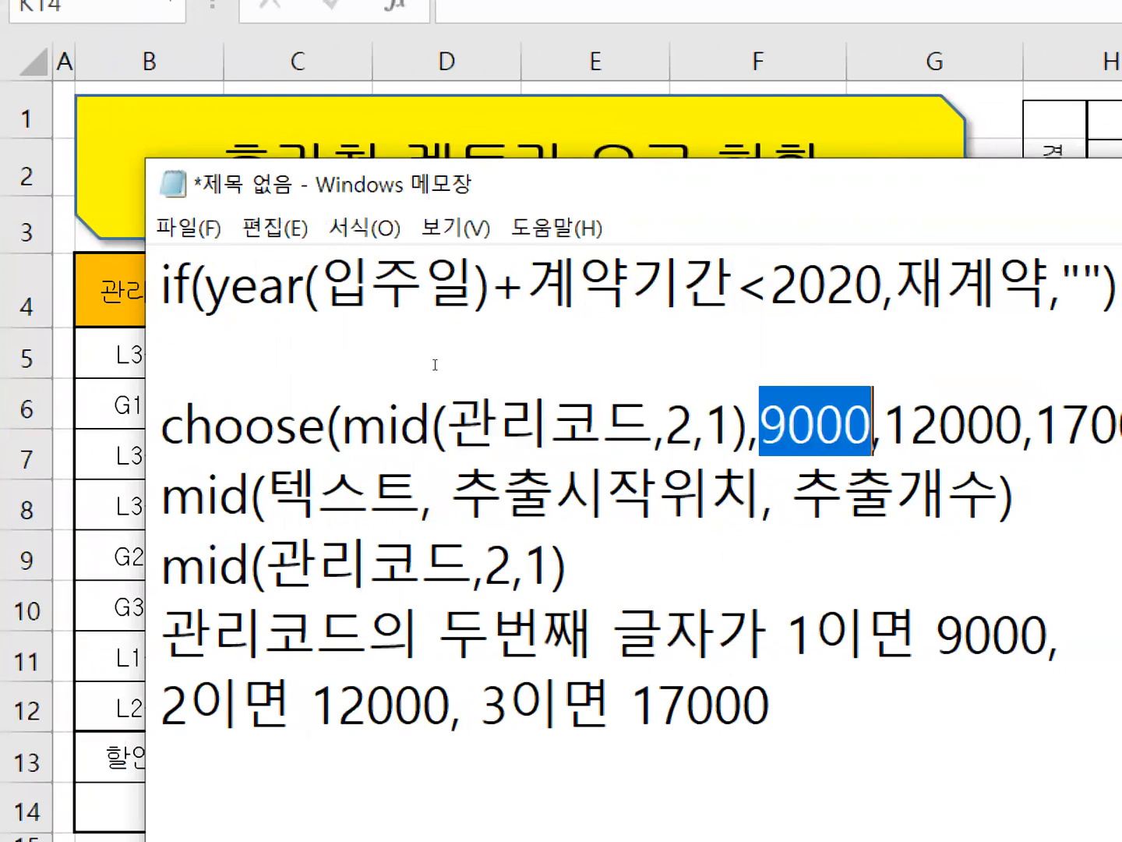
pyautogui.moveTo(185, 361); pyautogui.dragTo(355, 361)
pyautogui.moveTo(442, 361); pyautogui.dragTo(511, 364)
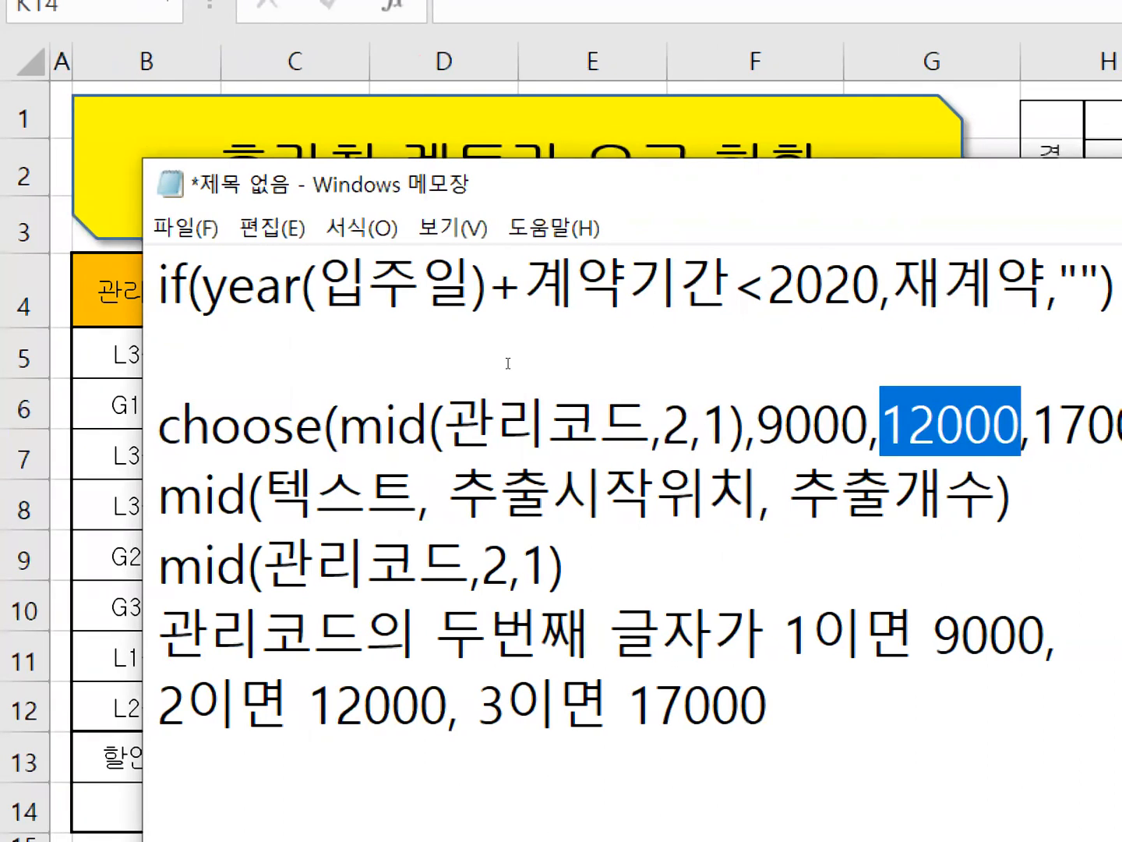
pyautogui.moveTo(203, 365); pyautogui.dragTo(320, 361)
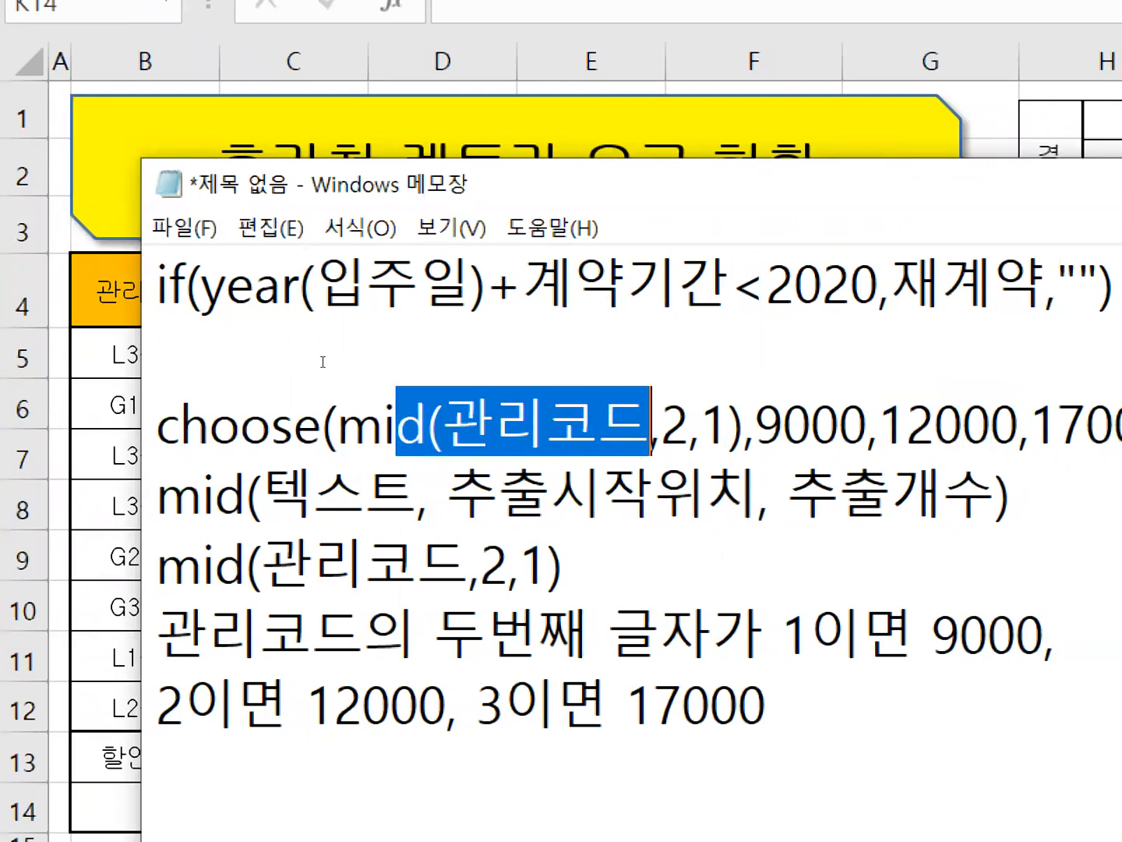
pyautogui.moveTo(536, 359); pyautogui.dragTo(586, 360)
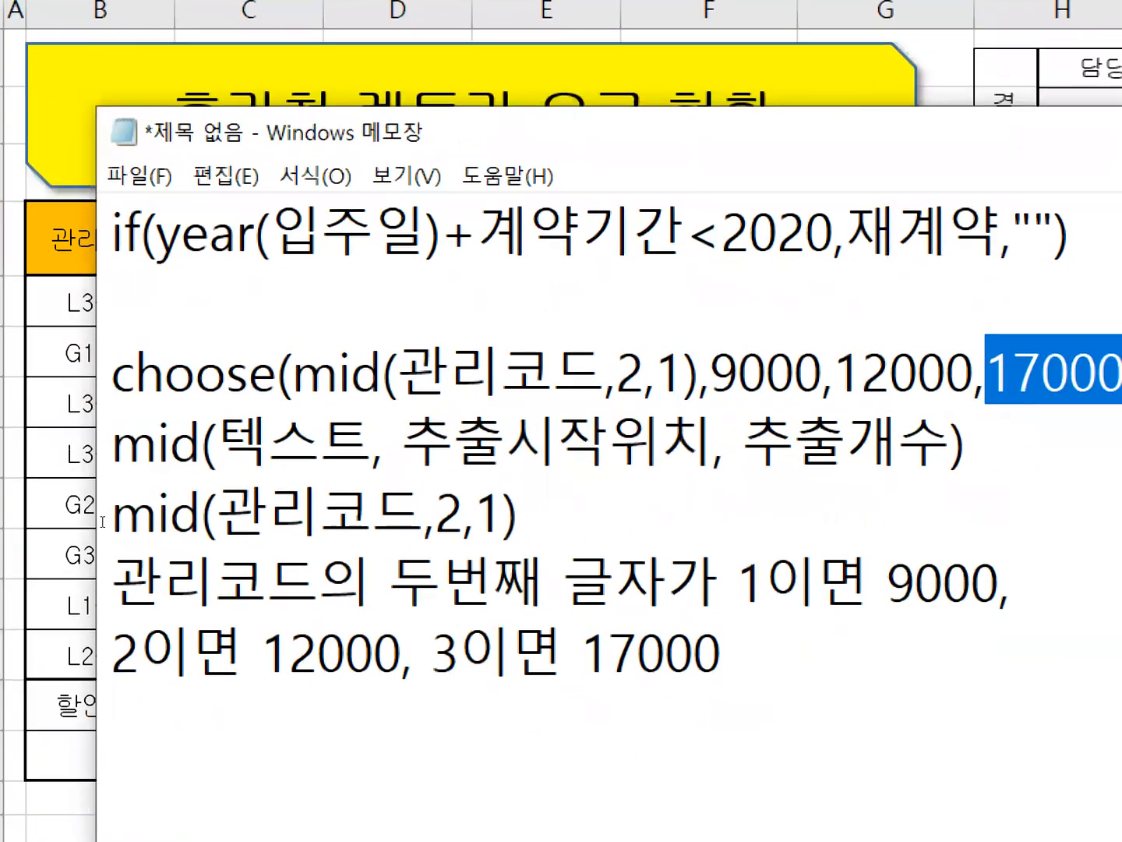
# Switch to the Excel sheet and start a CHOOSE formula for the 추가비용 cells I5:I12 with its function arguments open.
pyautogui.click(61, 466)
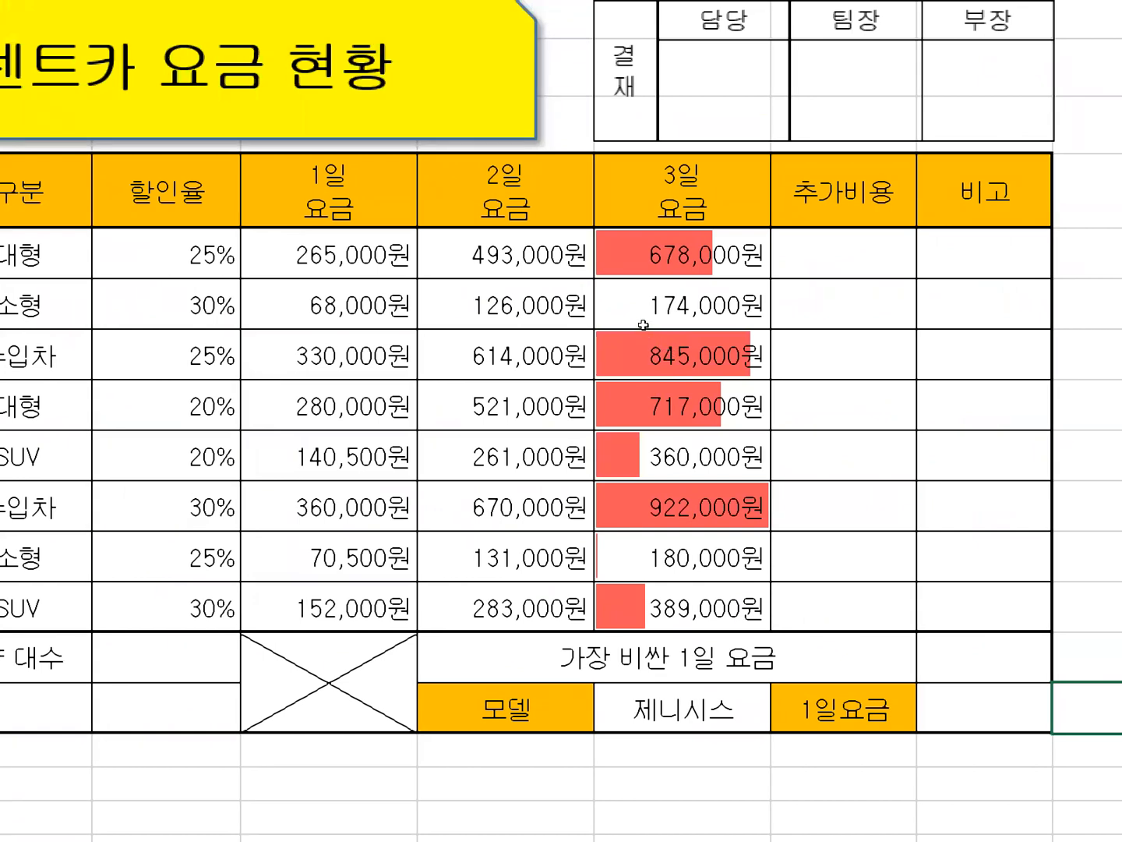
pyautogui.moveTo(843, 254); pyautogui.dragTo(844, 607)
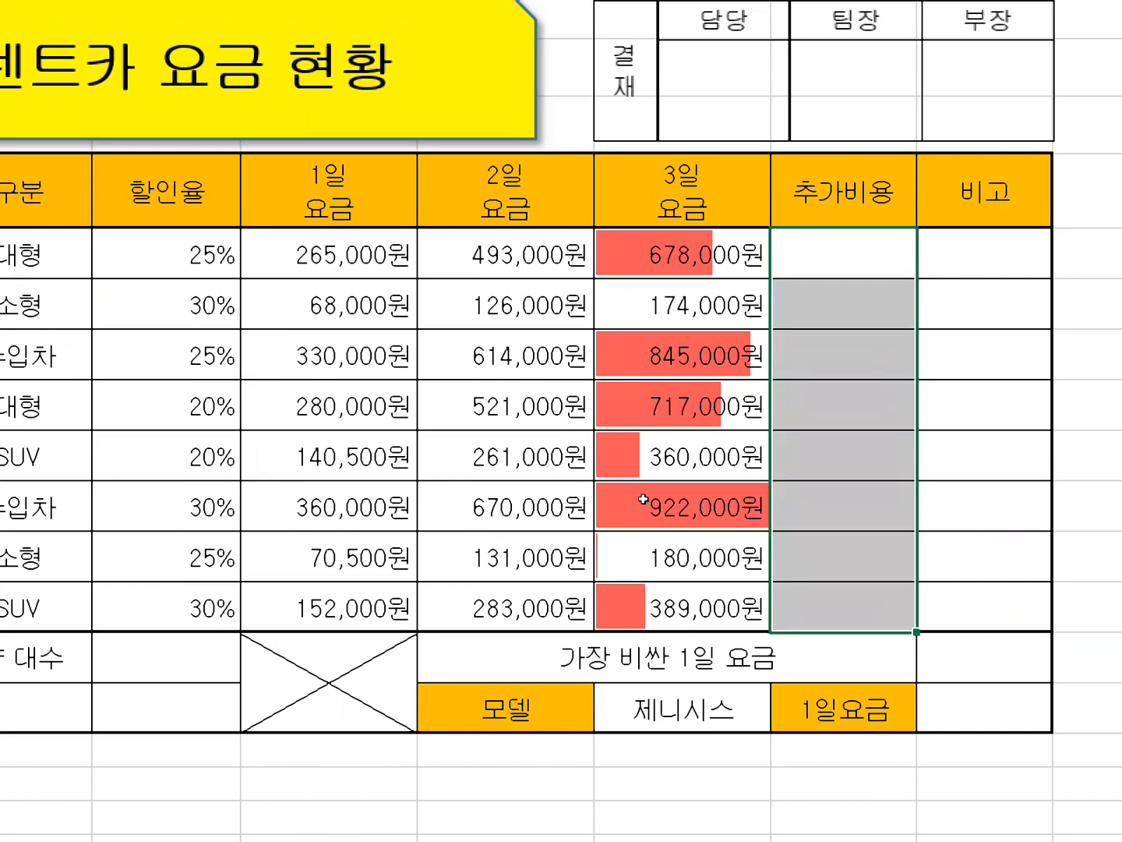
pyautogui.write('=')
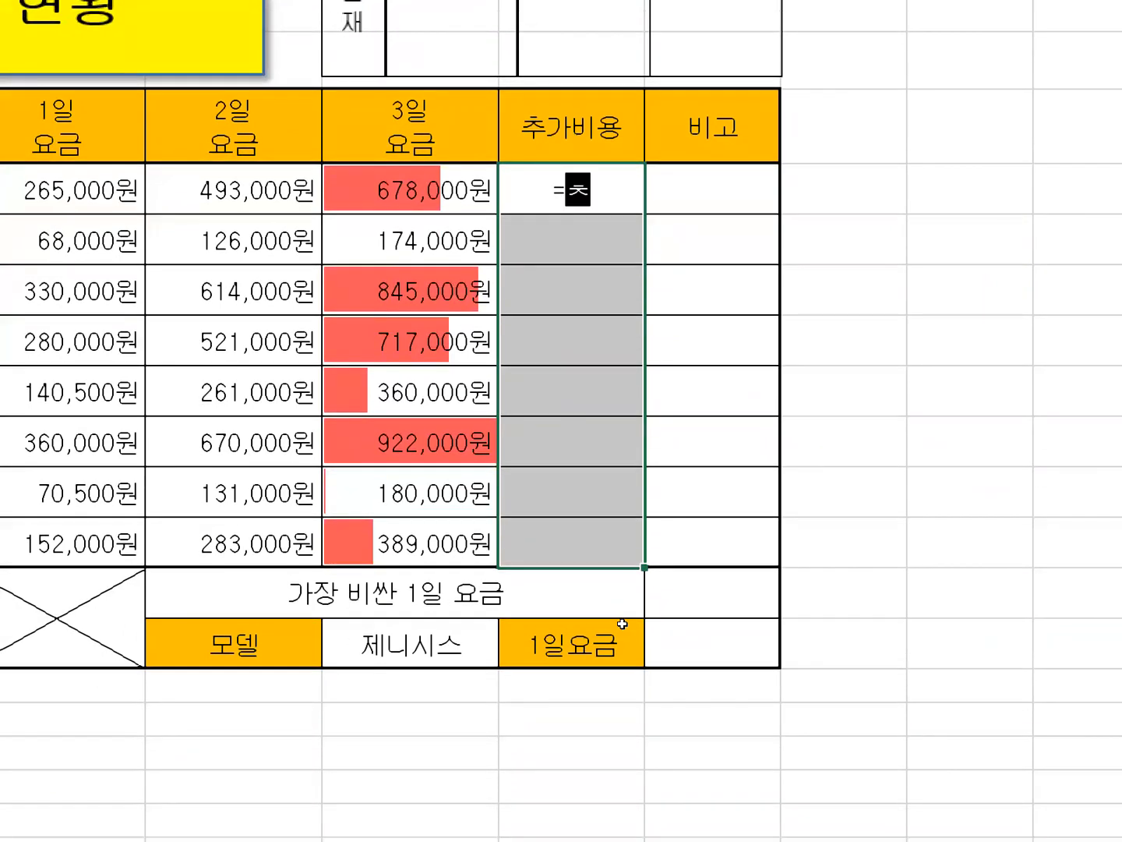
pyautogui.write('cho')
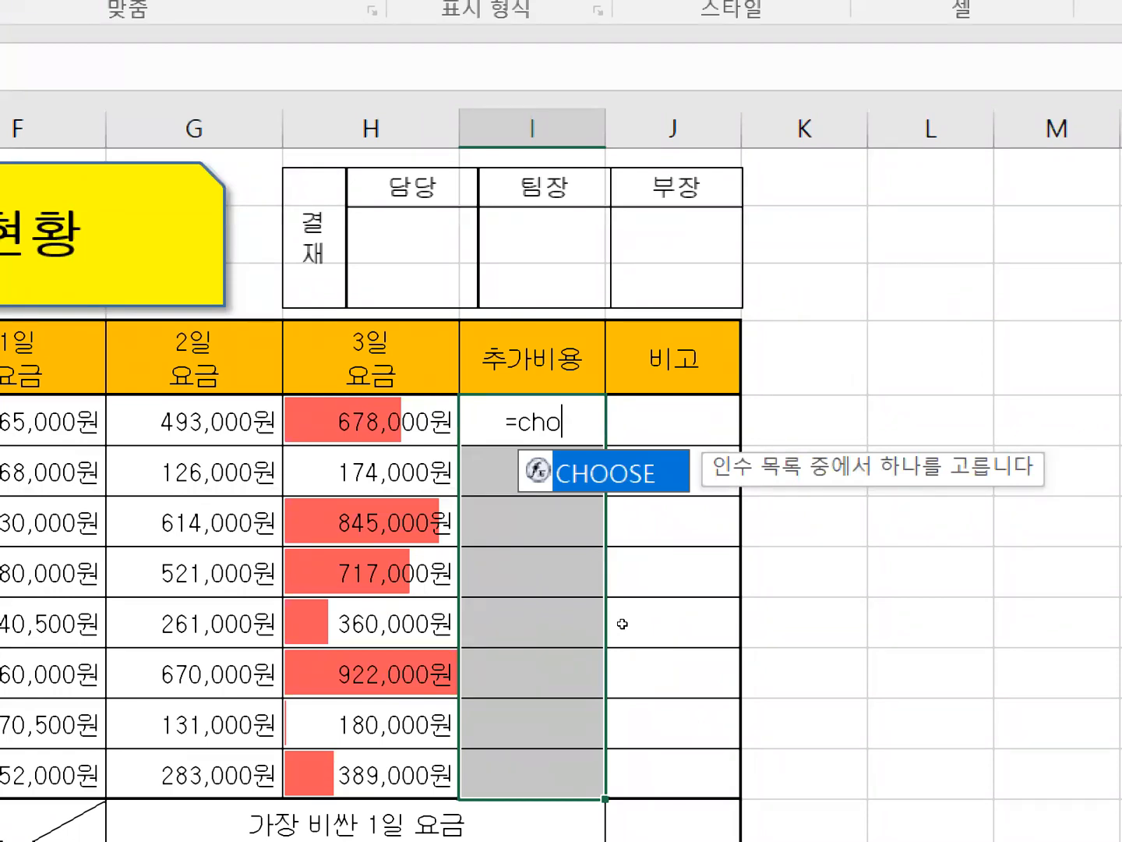
pyautogui.press('Tab')
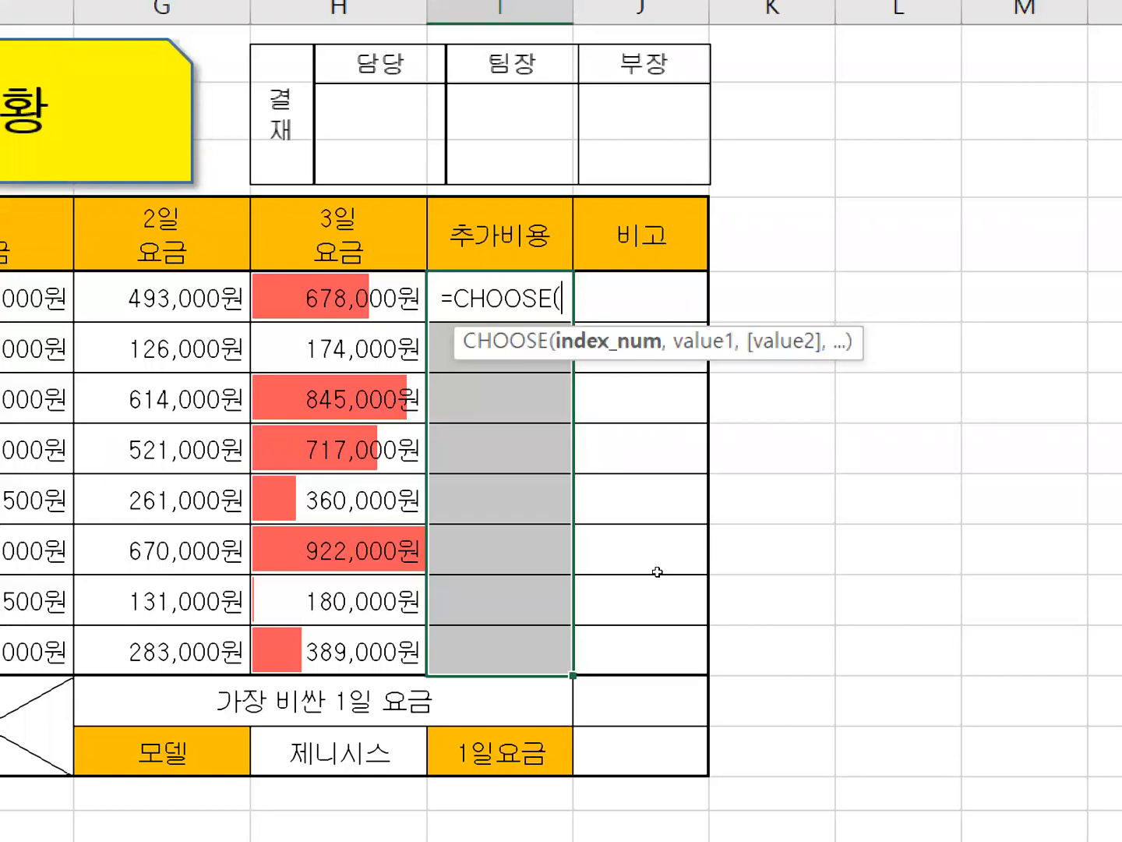
pyautogui.hotkey('ctrl', 'a')
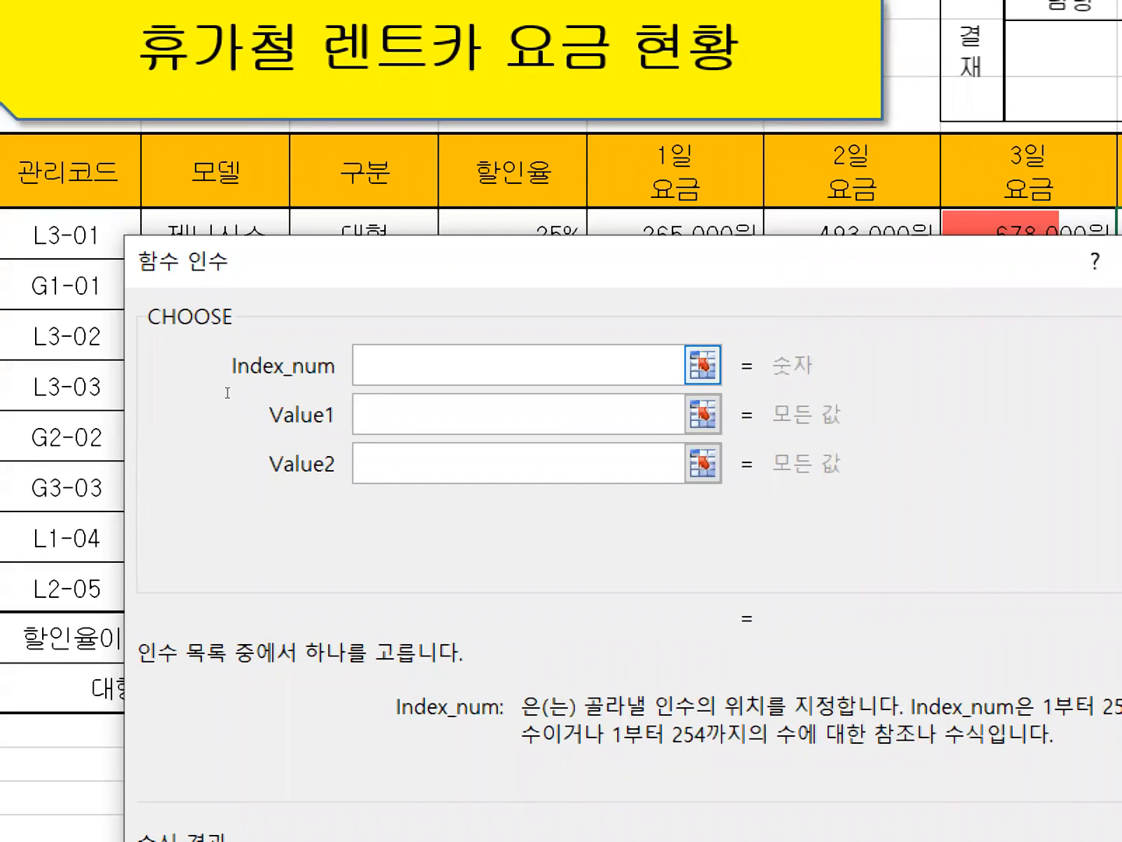
# Nest MID as the CHOOSE Index_num, with Text B5, Start_num 2 and Num_chars 1.
pyautogui.write('mid(')
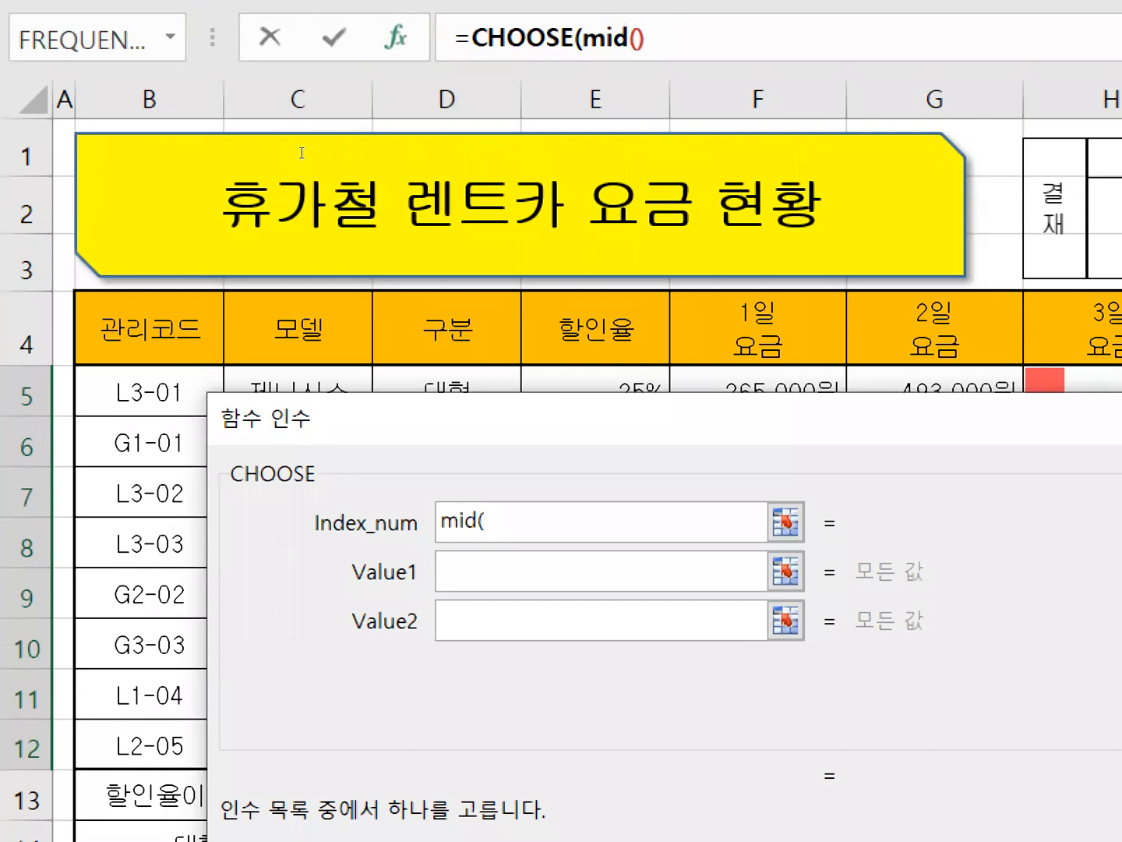
pyautogui.click(604, 41)
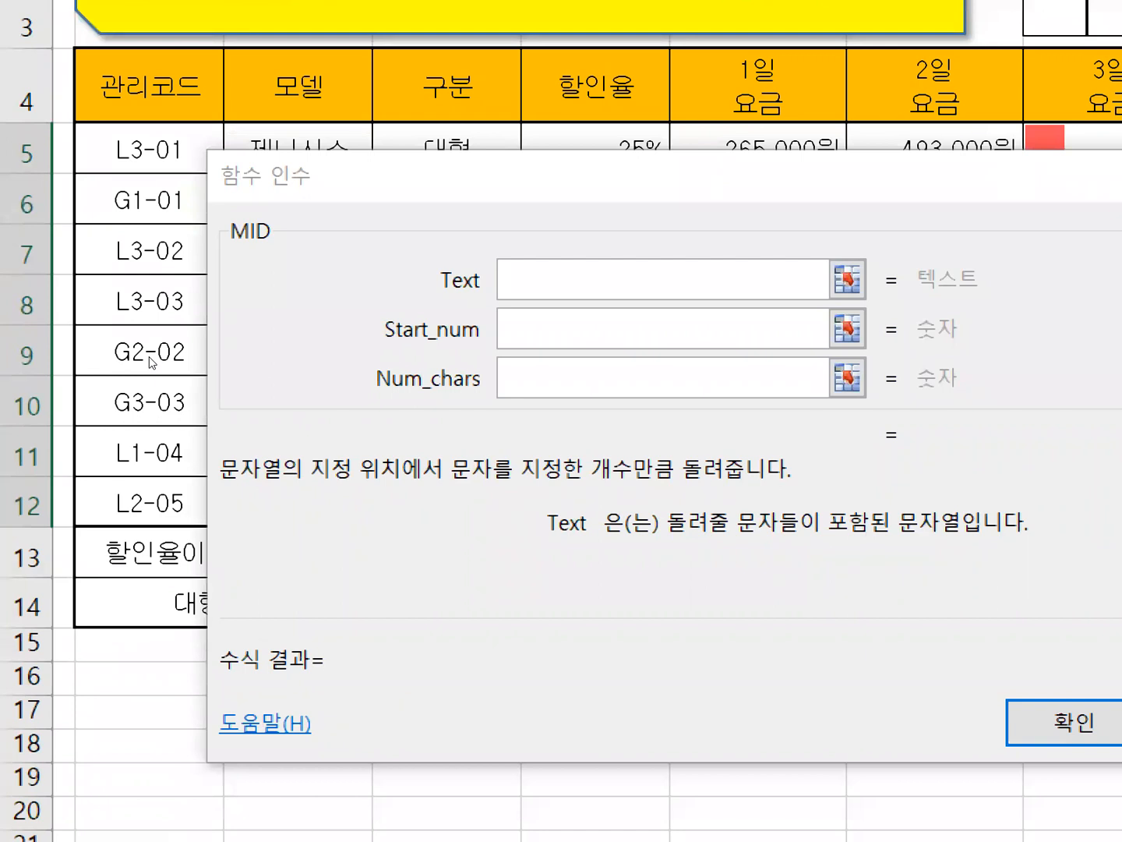
pyautogui.click(262, 397)
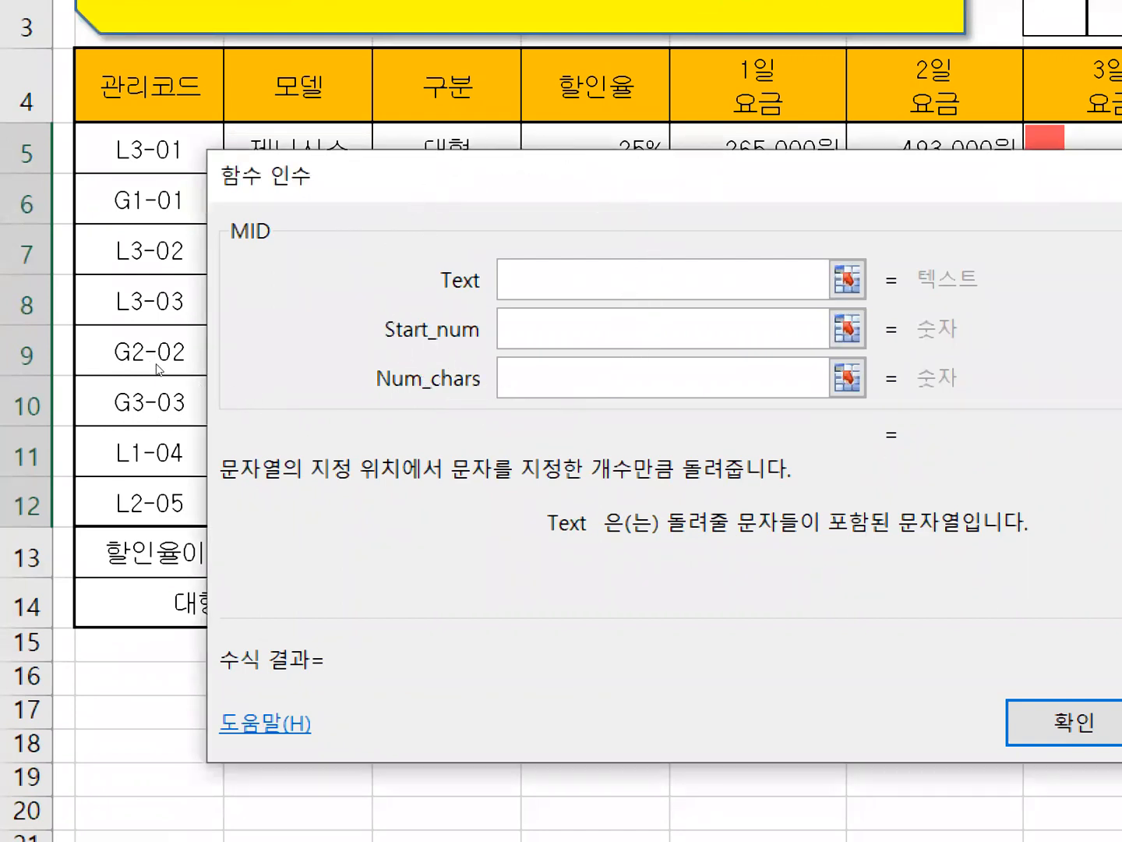
pyautogui.write('B5')
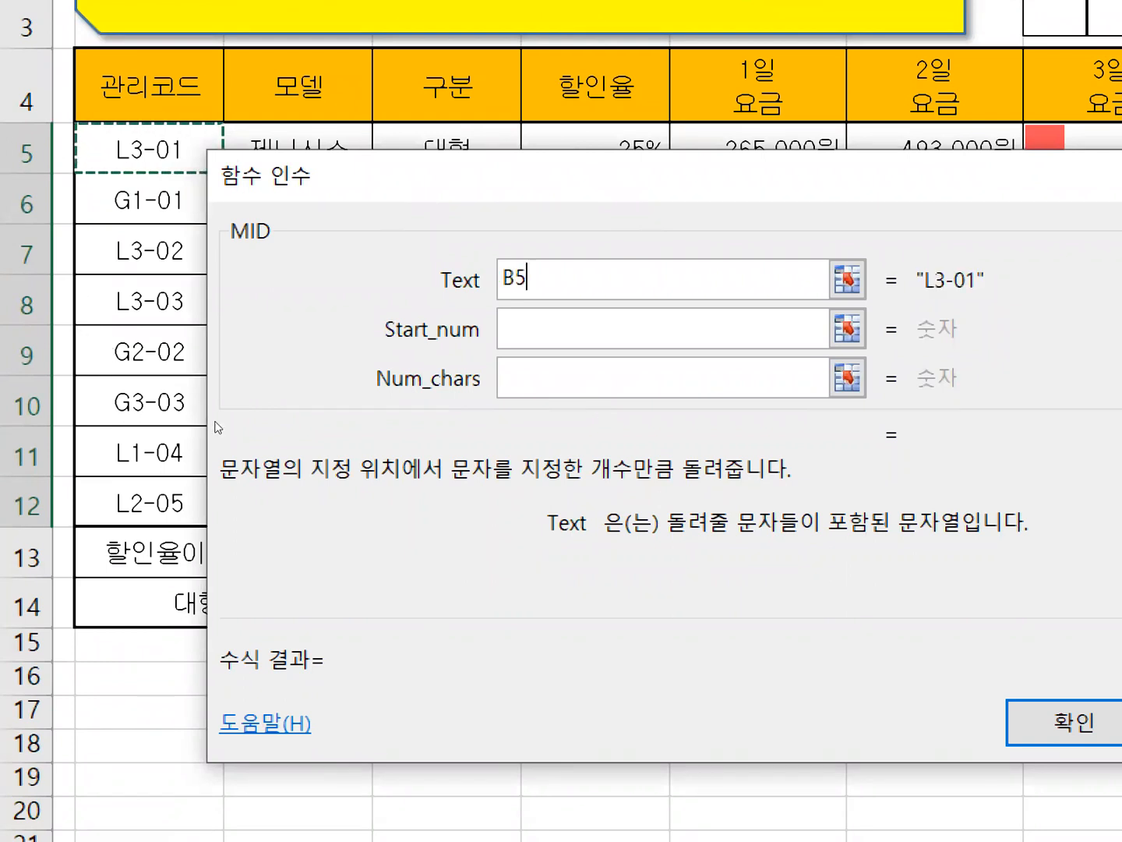
pyautogui.press('Tab')
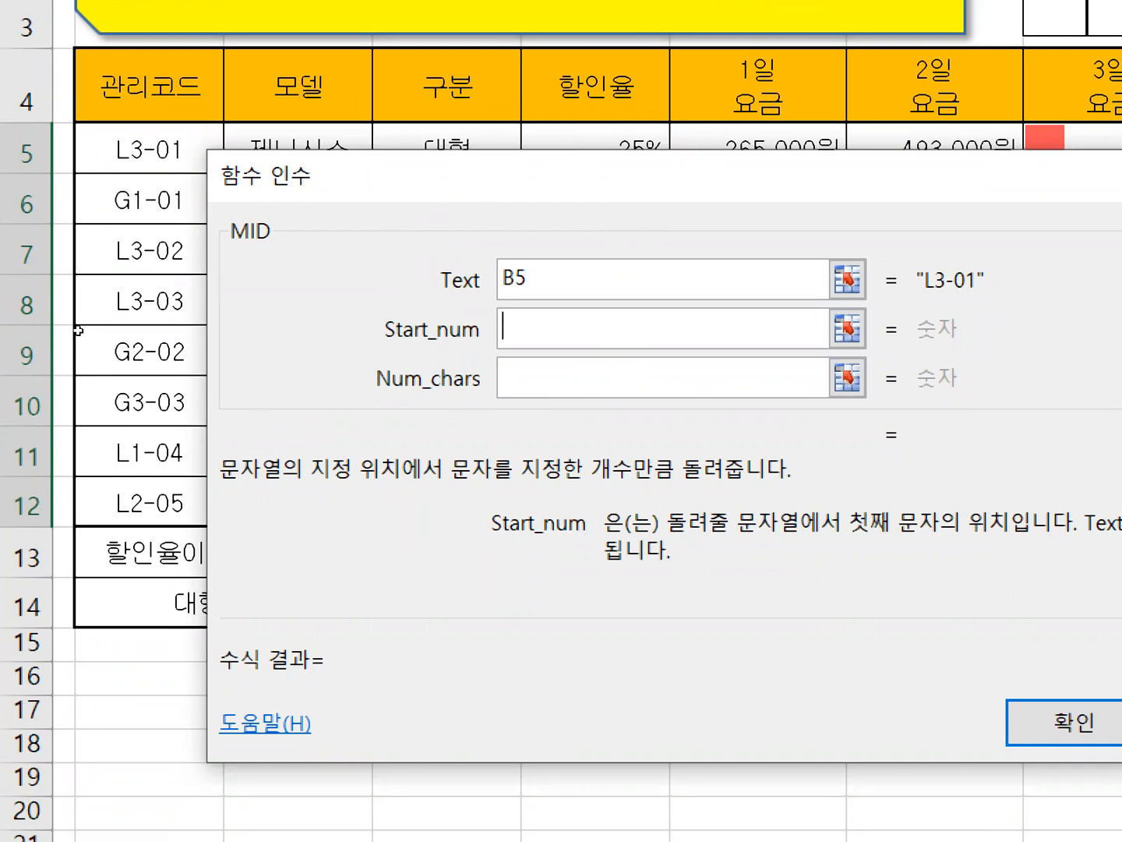
pyautogui.write('2')
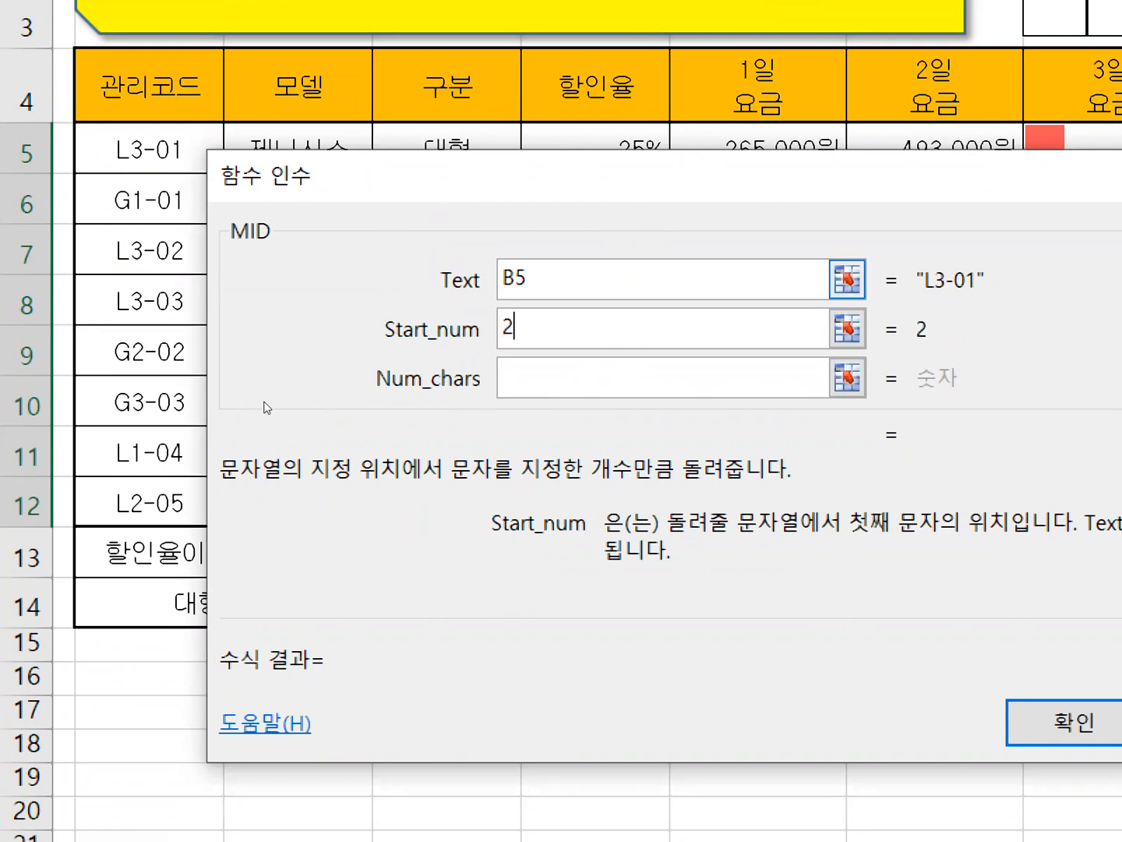
pyautogui.press('Tab')
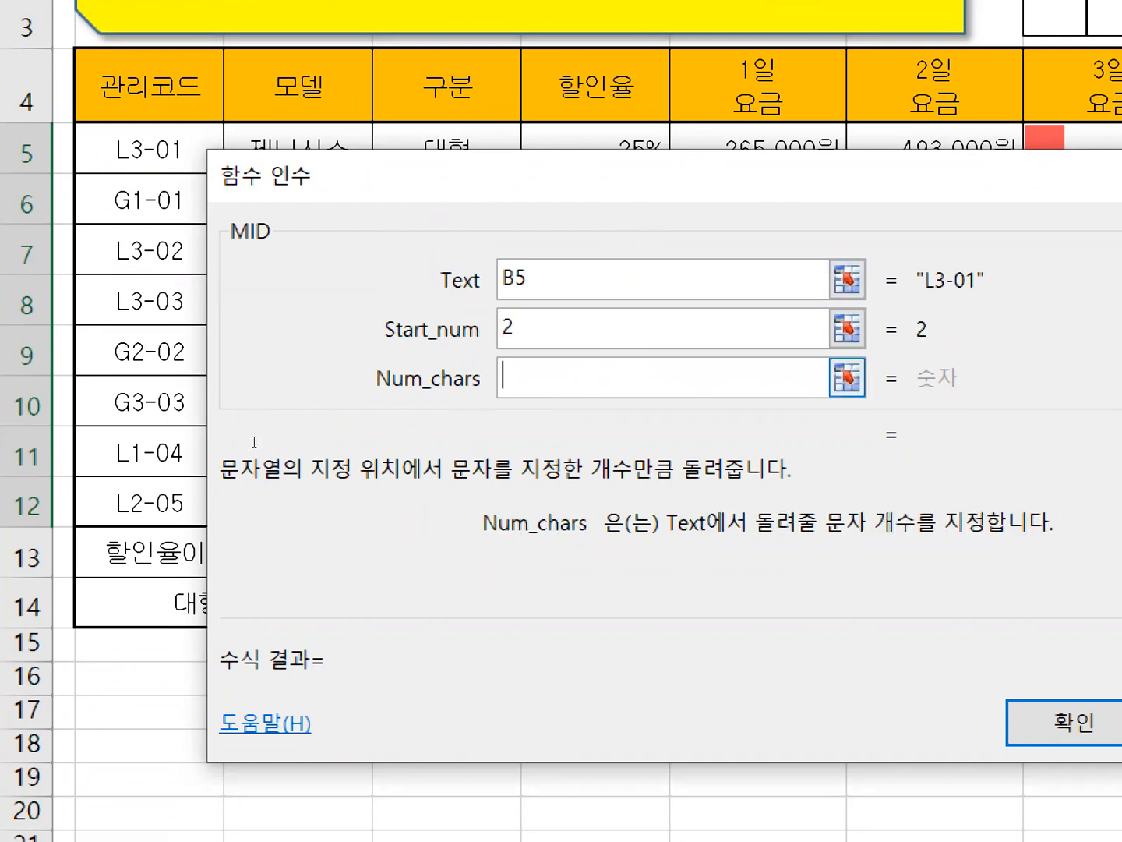
pyautogui.write('1')
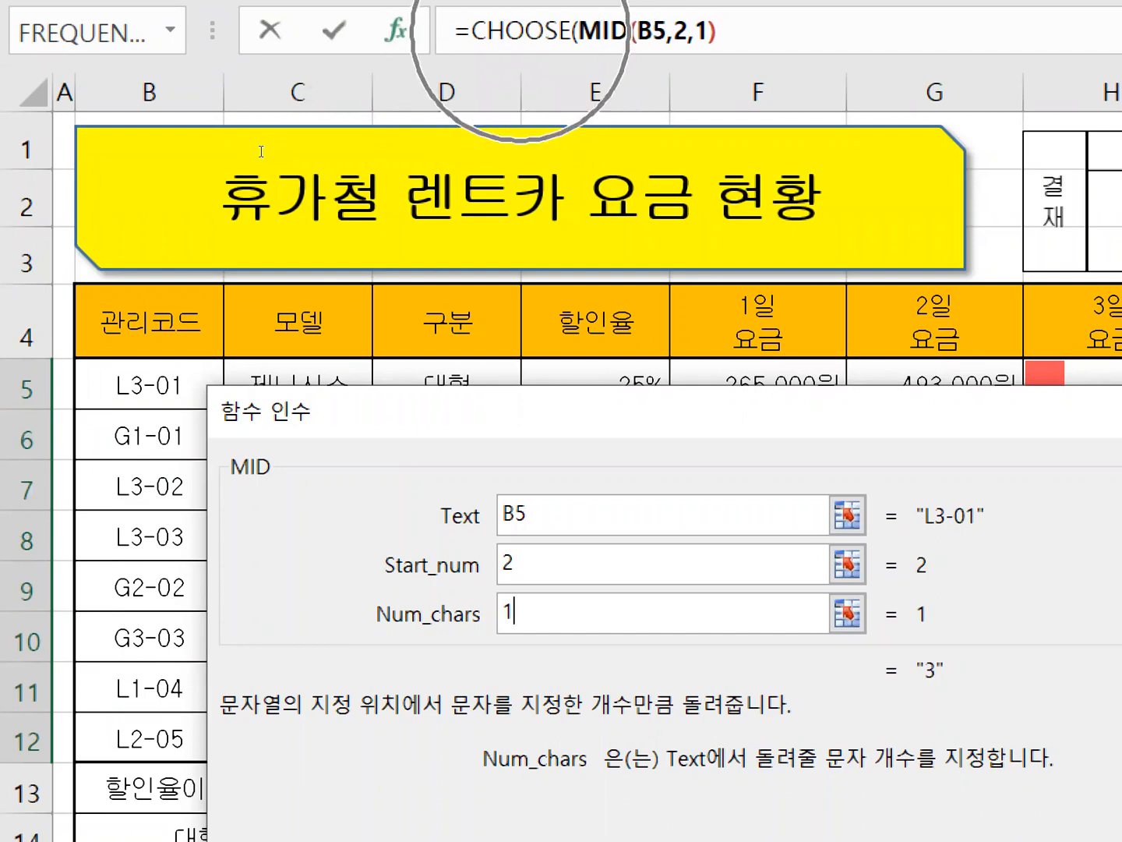
# Set the CHOOSE arguments Value1 to 9000, Value2 to 12000 and Value3 to 17000, and enter the formula in I5.
pyautogui.click(538, 31)
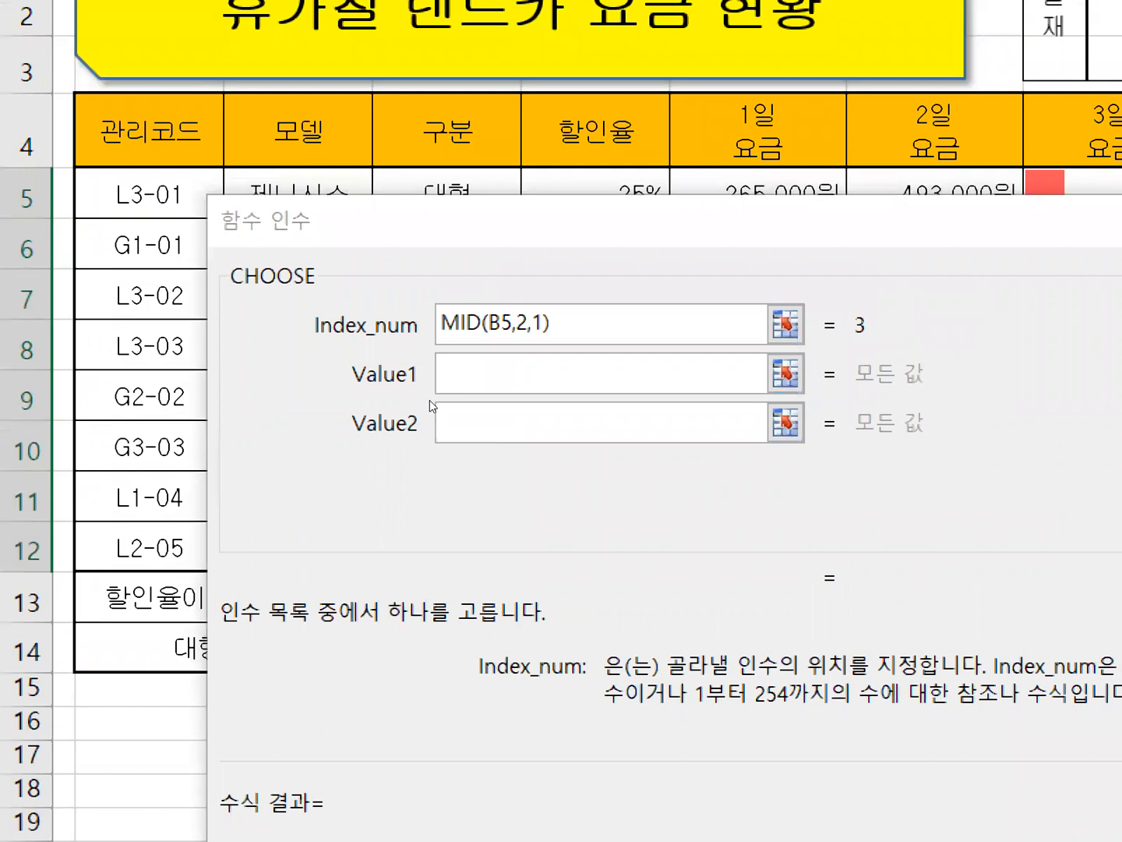
pyautogui.click(431, 399)
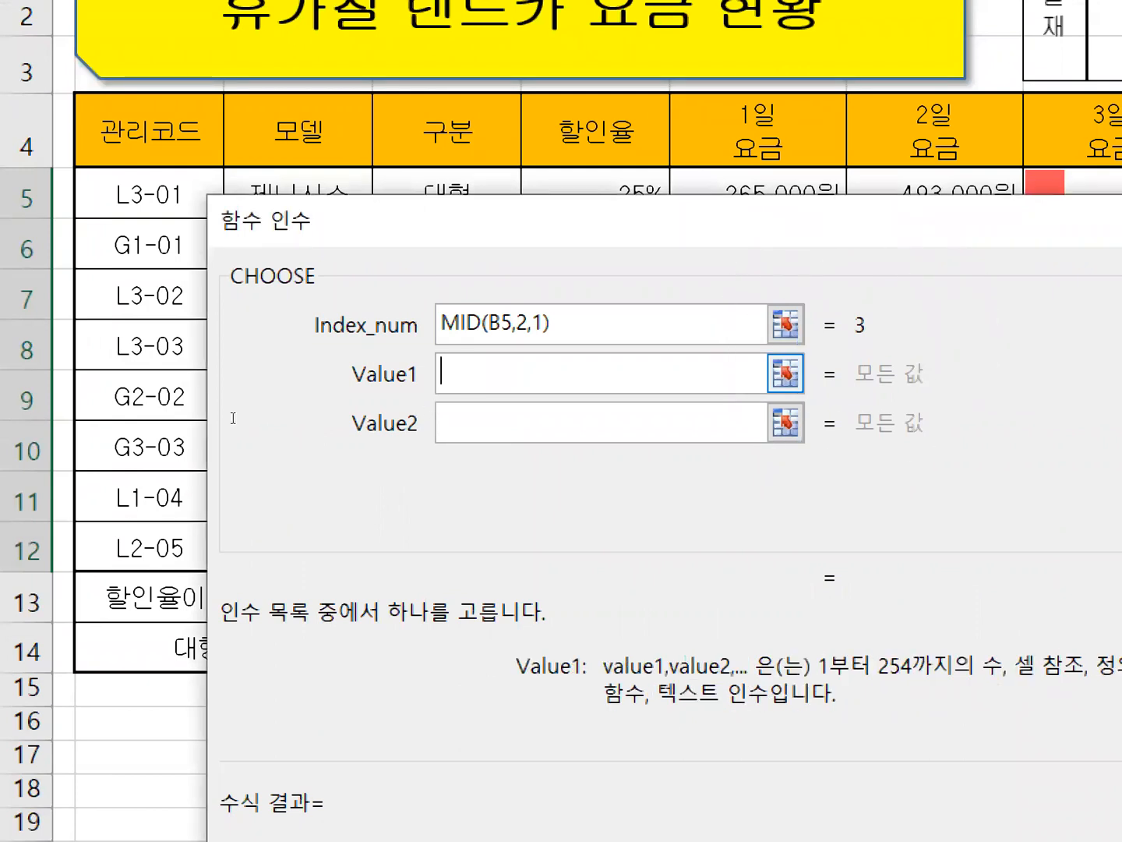
pyautogui.write('9000')
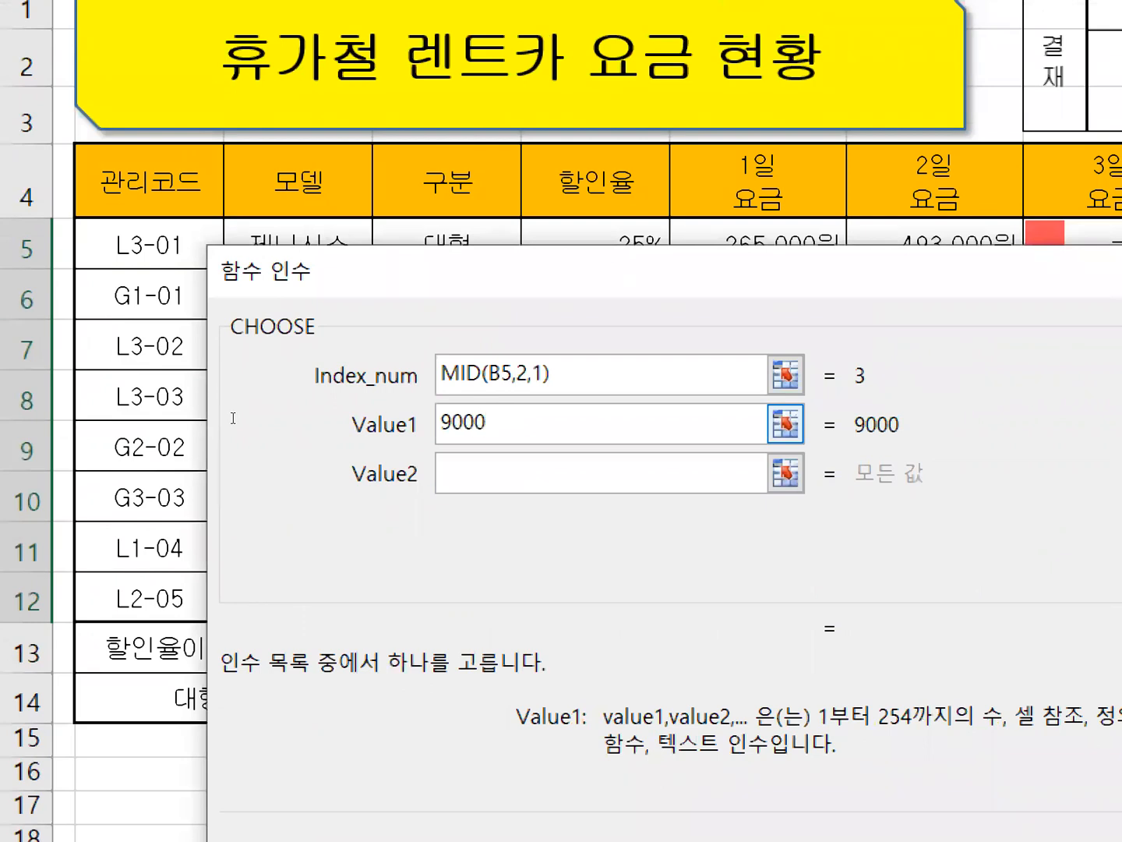
pyautogui.press('Tab')
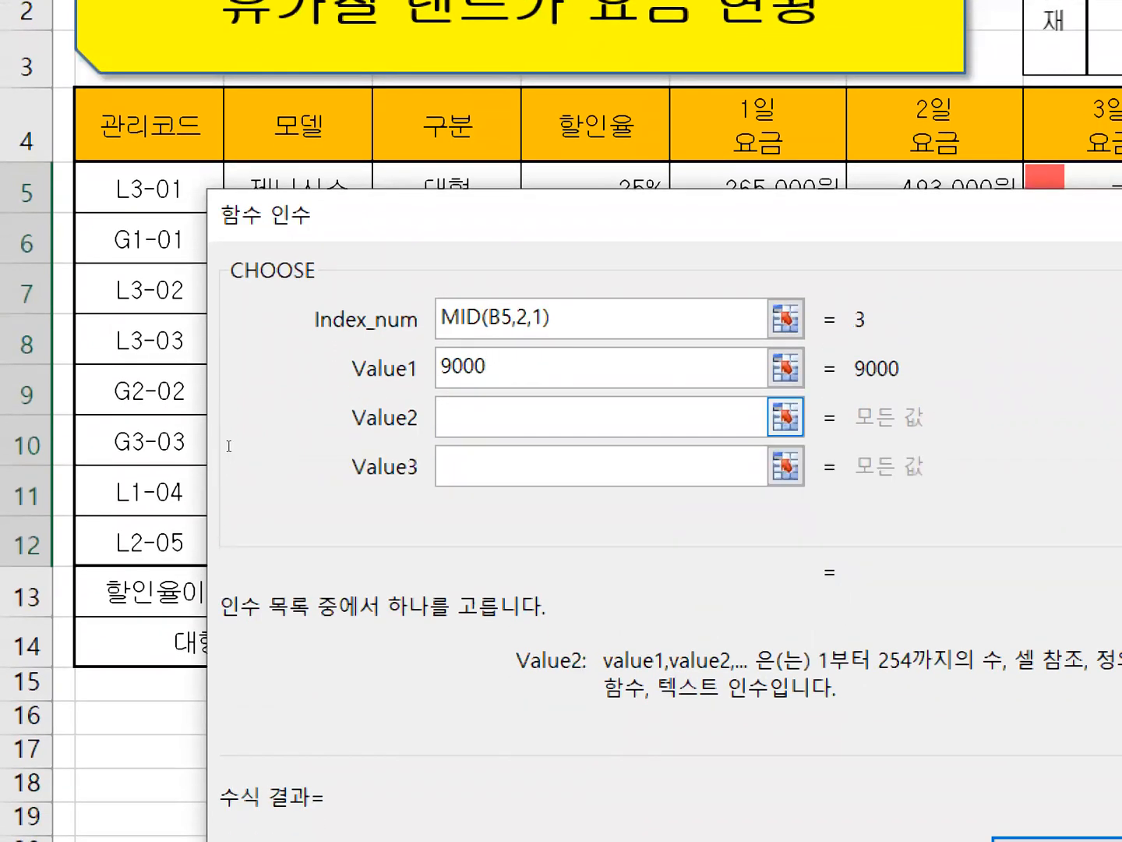
pyautogui.write('12000')
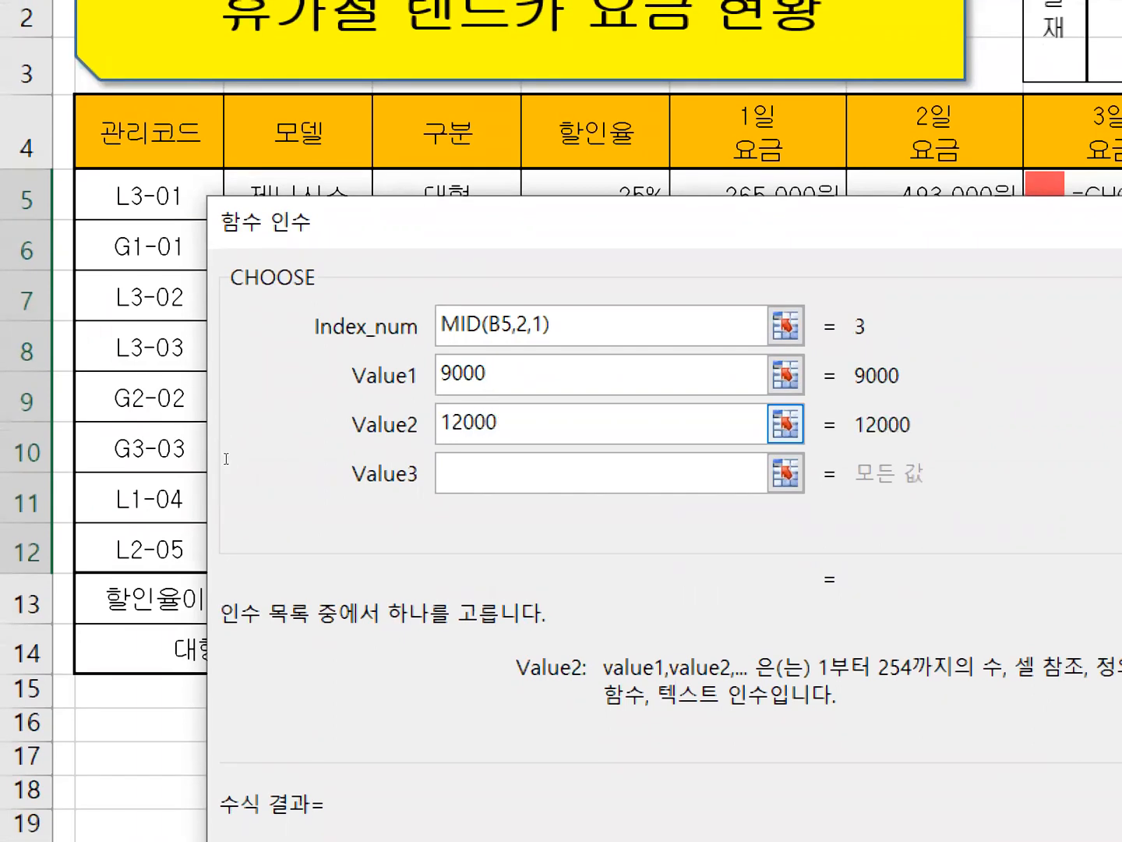
pyautogui.press('Tab')
pyautogui.write('17000')
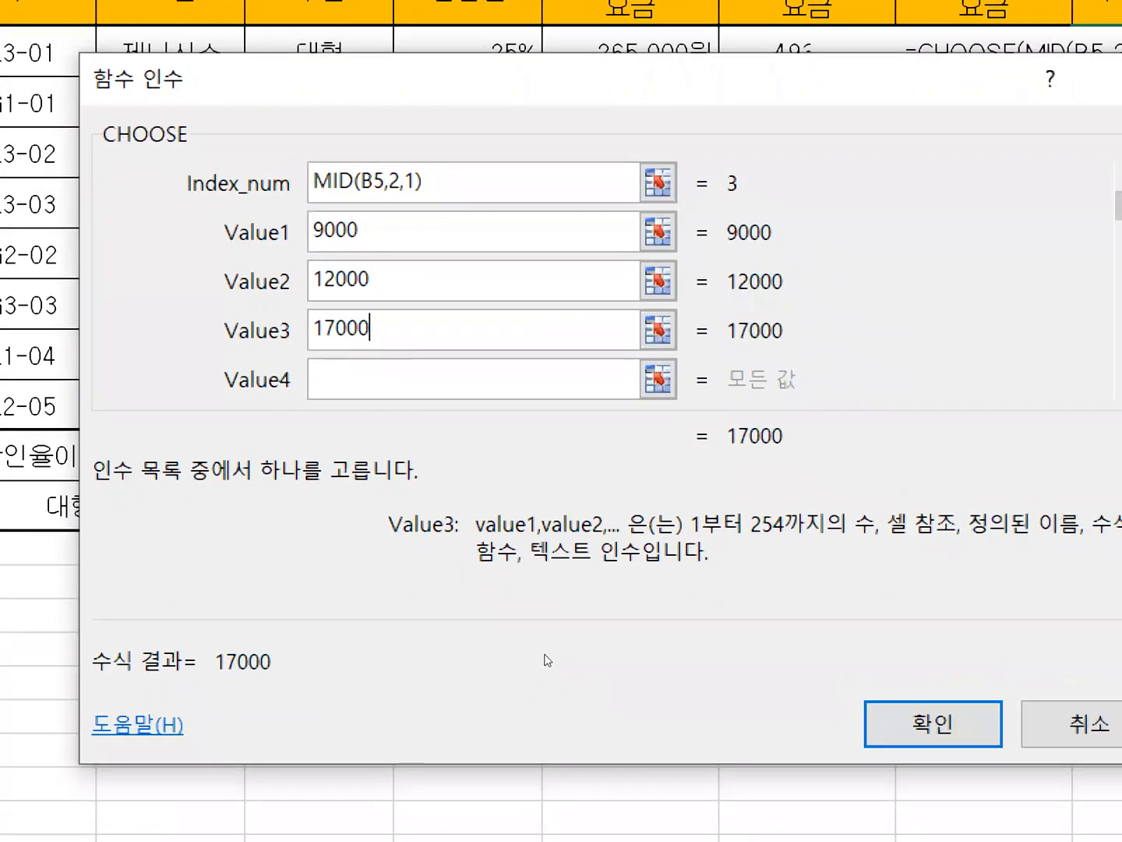
pyautogui.press('Return')
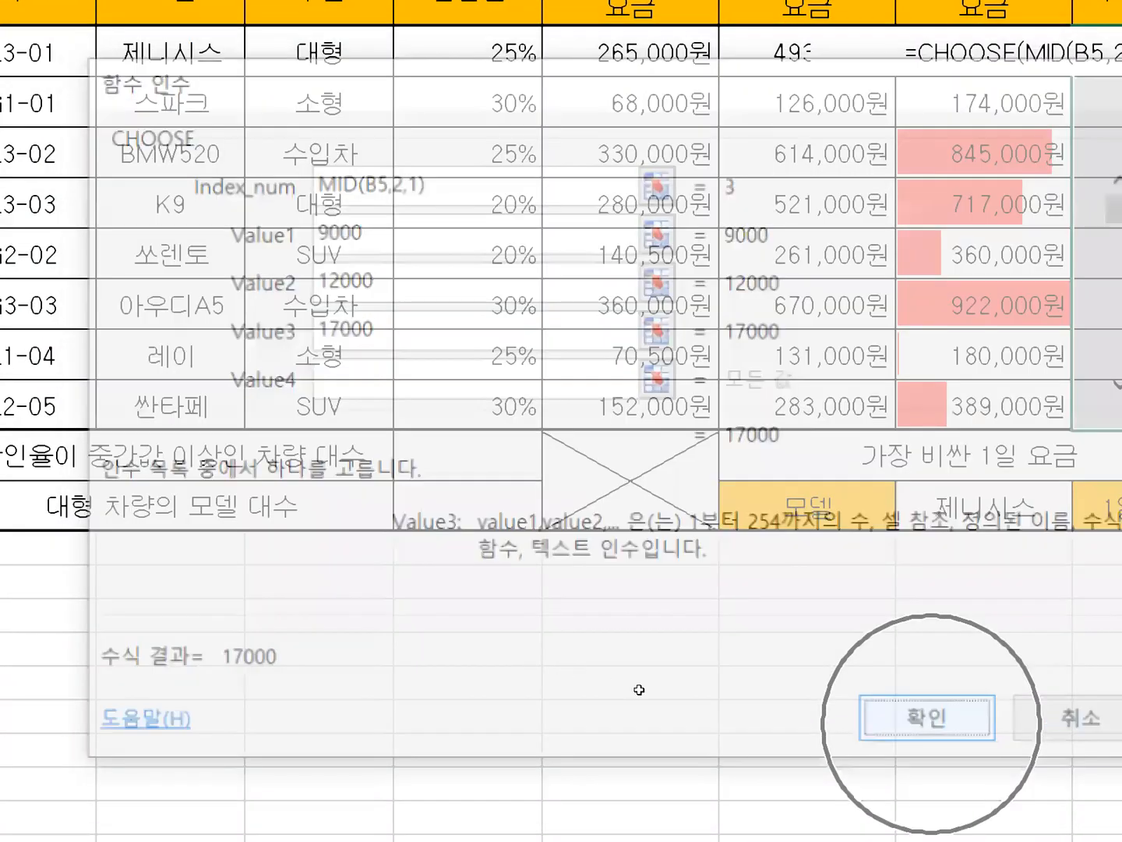
# Inspect the arguments of the CHOOSE formula in the first 추가비용 cell.
pyautogui.moveTo(566, 132); pyautogui.dragTo(566, 436)
pyautogui.press('Delete')
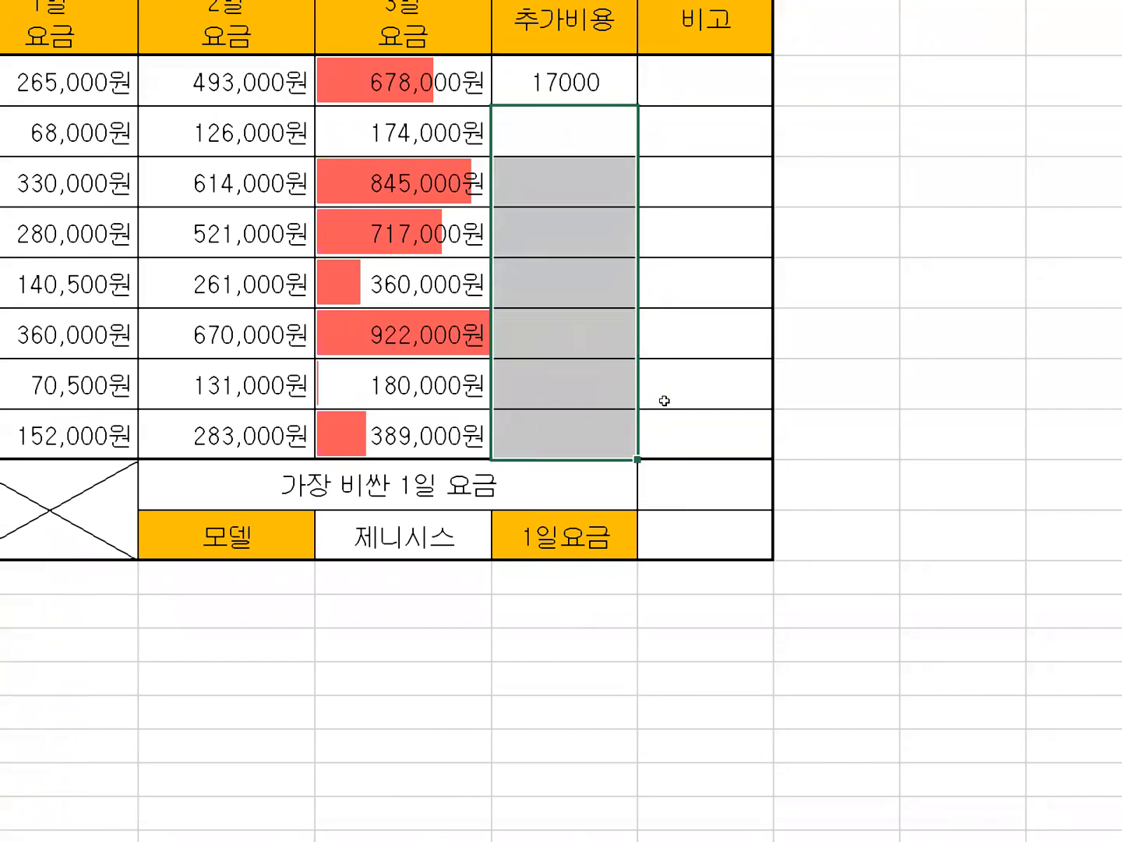
pyautogui.press('Up')
pyautogui.press('F2')
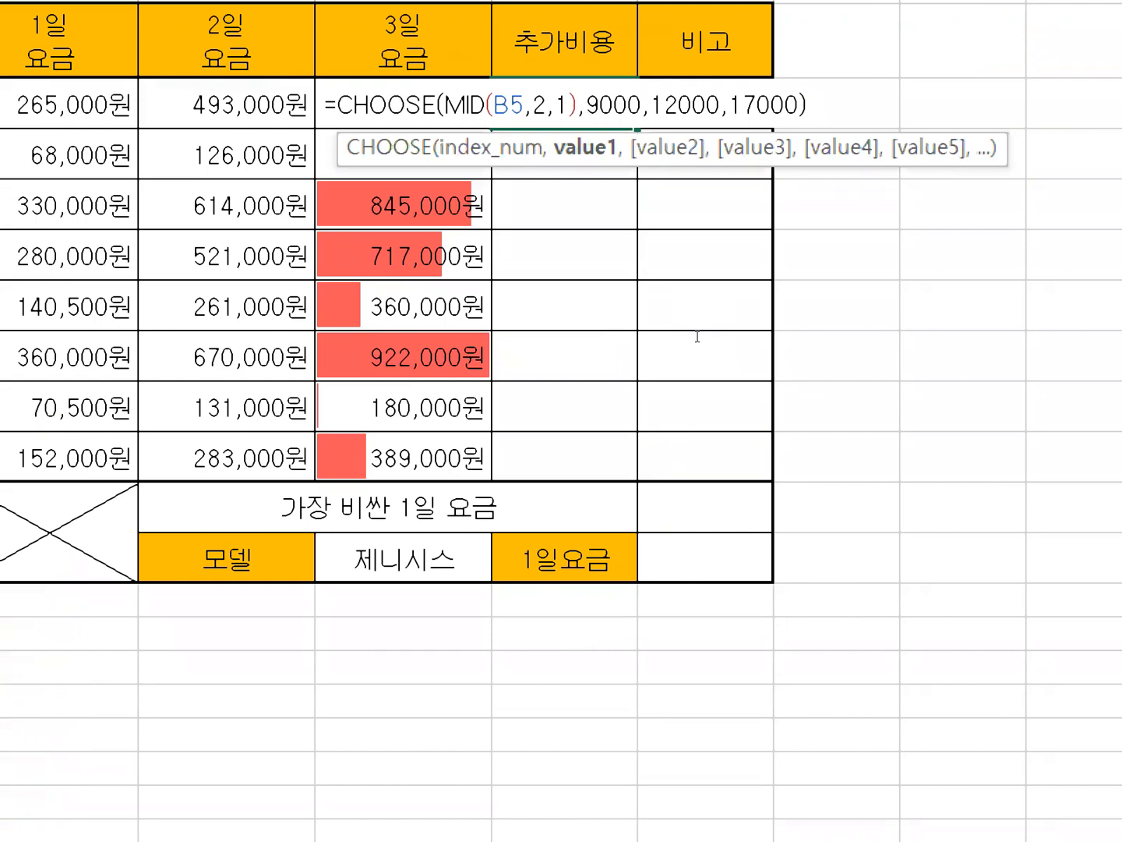
pyautogui.press('Left')
pyautogui.press('Left')
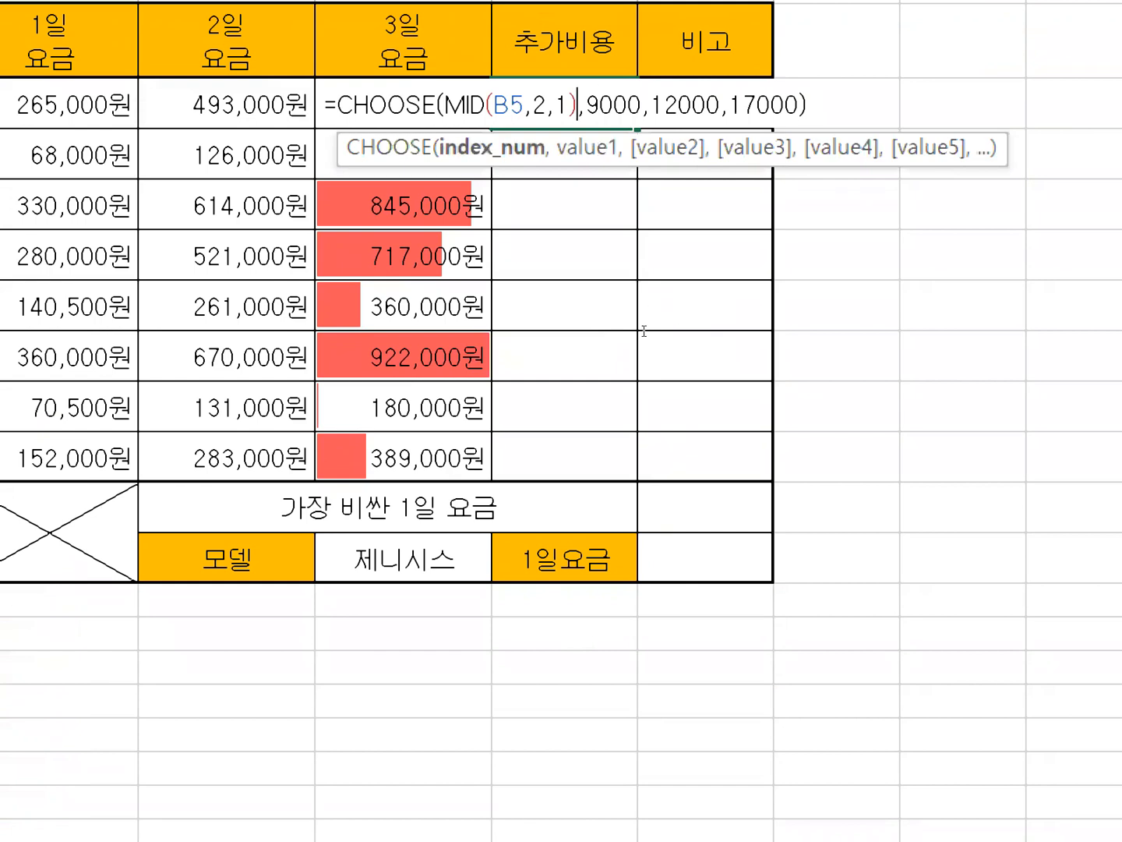
pyautogui.press('Return')
# Fill the CHOOSE formula from I5 down to I12 without formatting (서식 없이 채우기).
pyautogui.press('Up')
pyautogui.moveTo(674, 340); pyautogui.dragTo(663, 508)
pyautogui.click(681, 663)
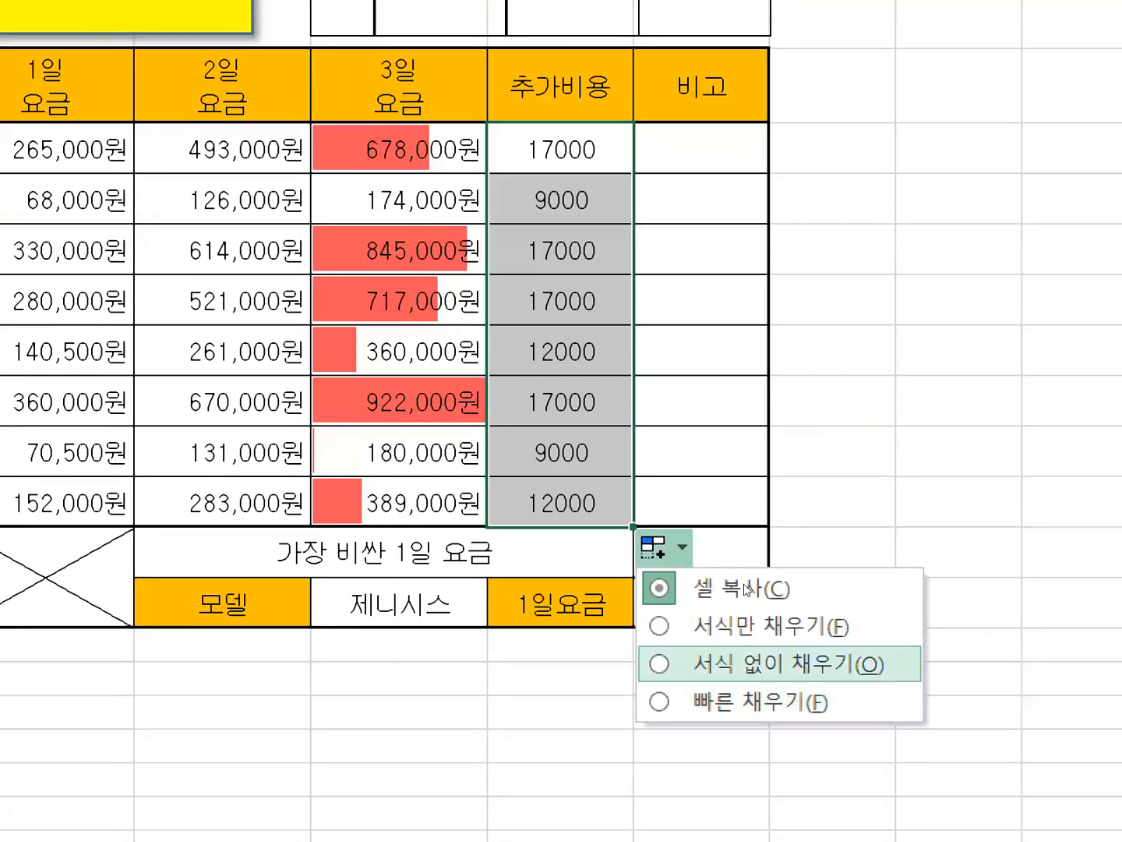
pyautogui.click(746, 590)
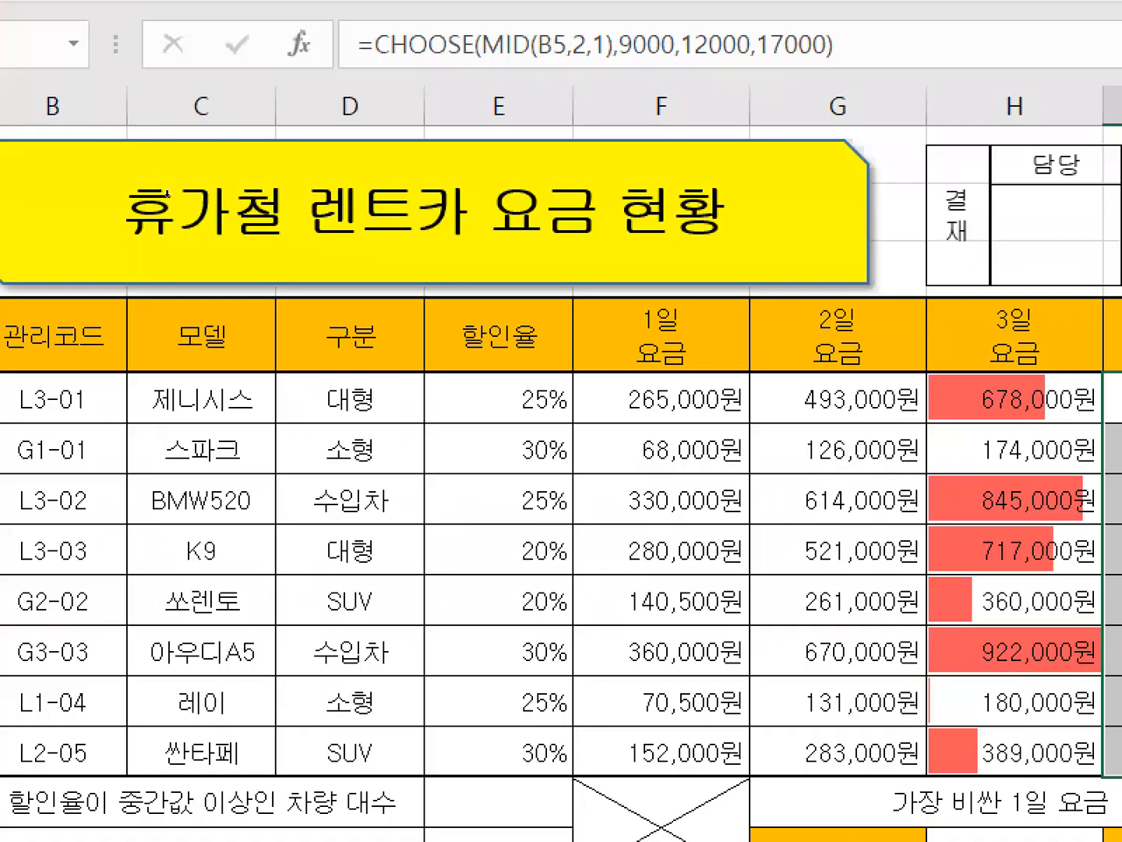
# Hide columns C to G so that 관리코드 sits beside the 3일 요금 and 추가비용 columns.
pyautogui.click(203, 108)
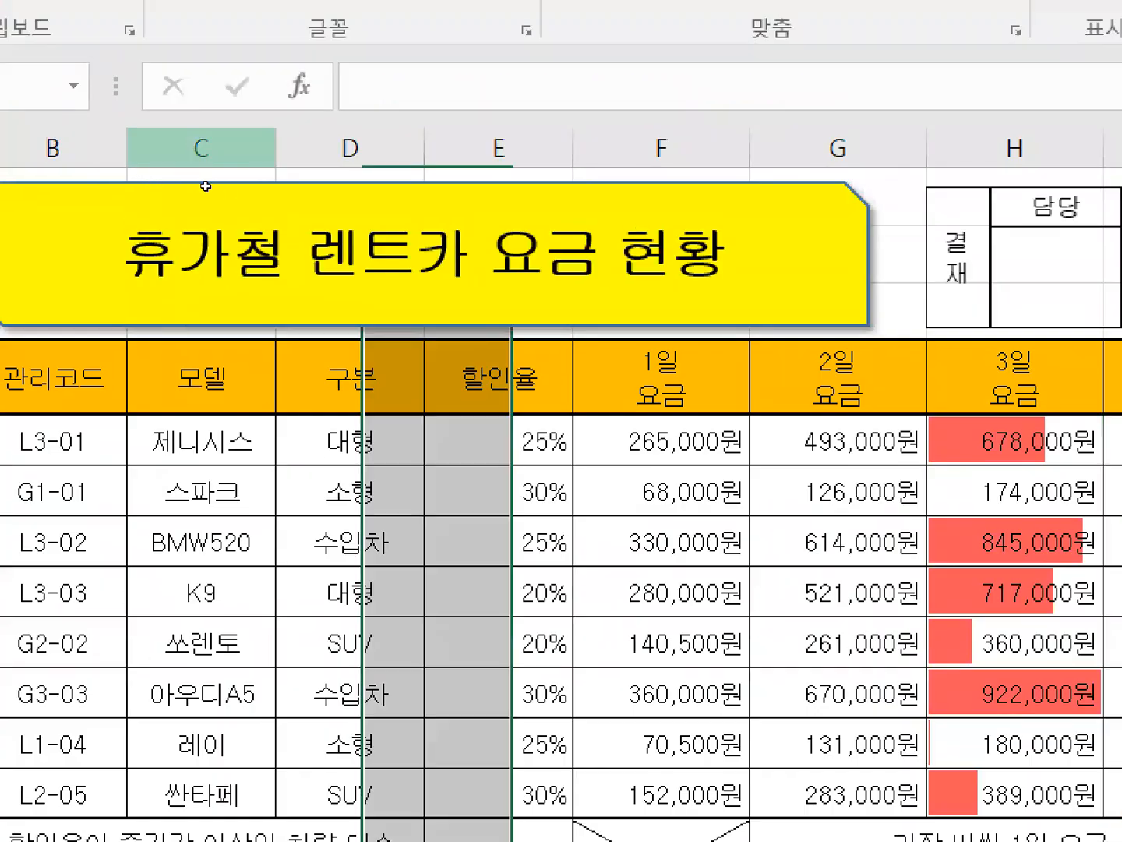
pyautogui.moveTo(204, 149); pyautogui.dragTo(816, 152)
pyautogui.rightClick(817, 151)
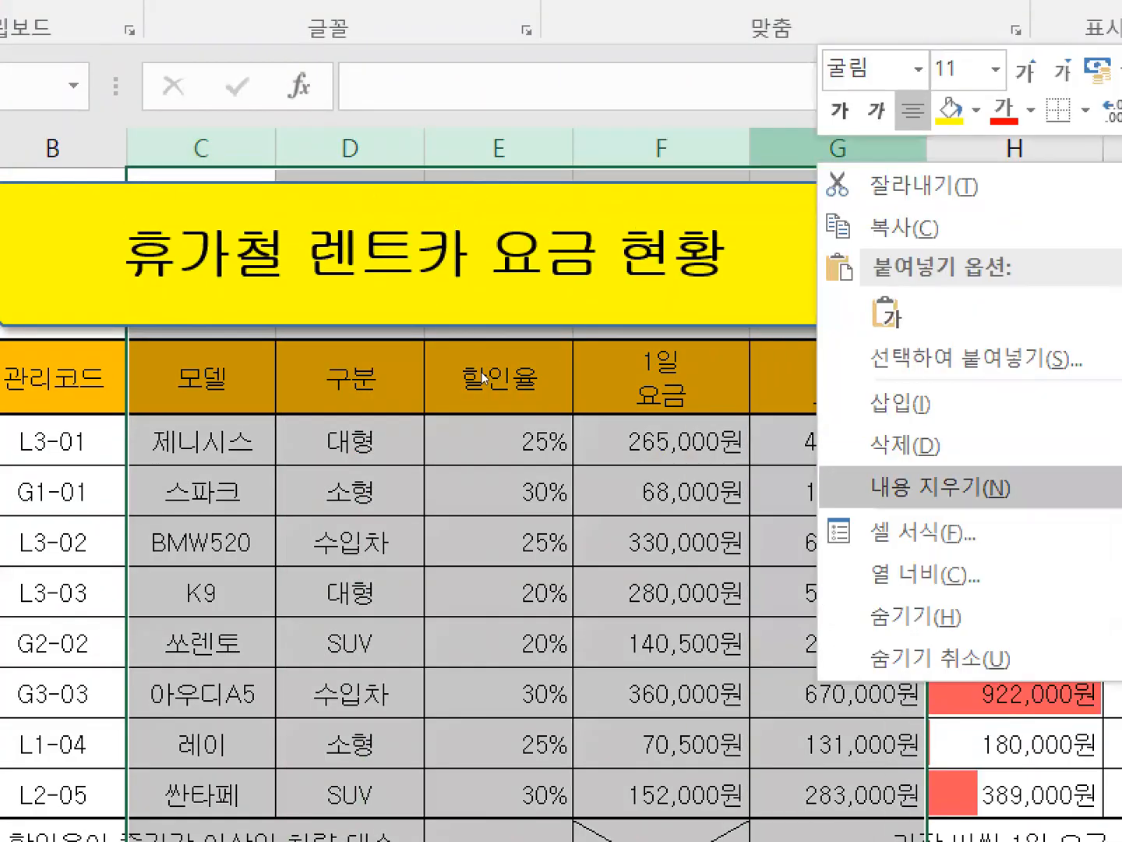
pyautogui.click(909, 617)
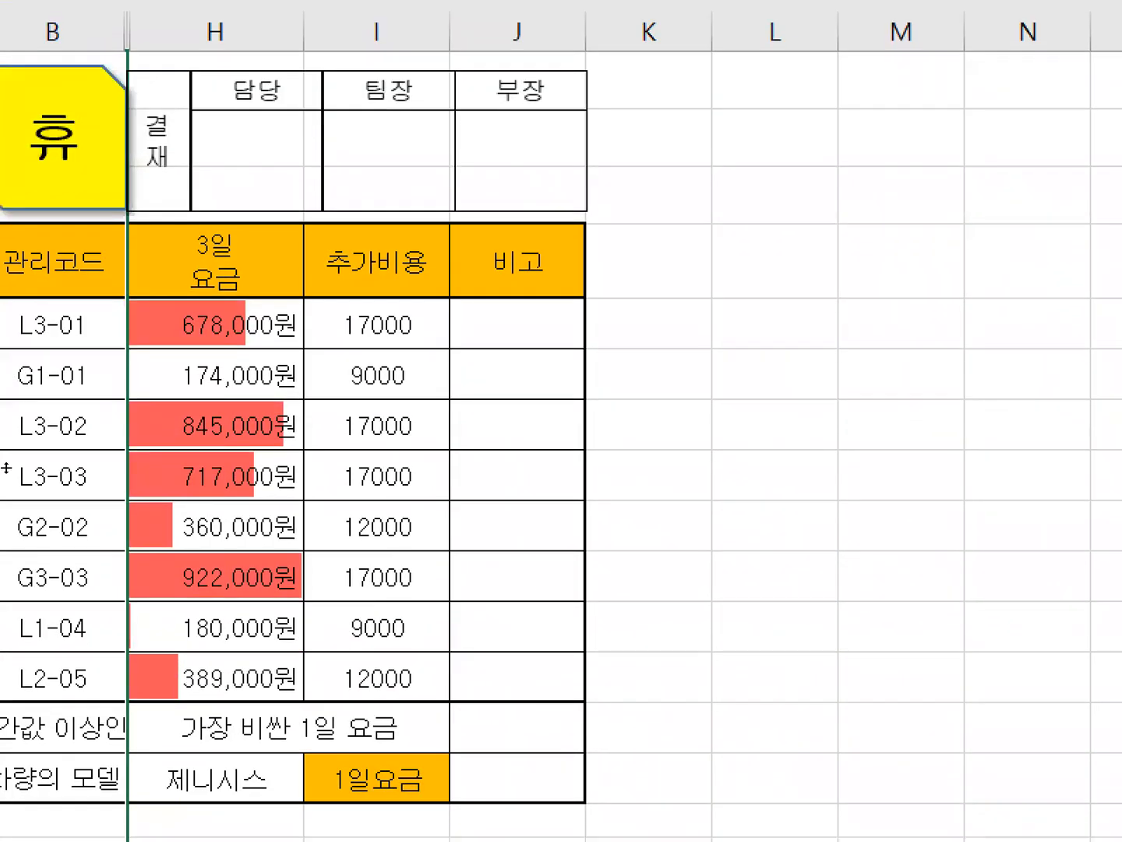
pyautogui.click(775, 324)
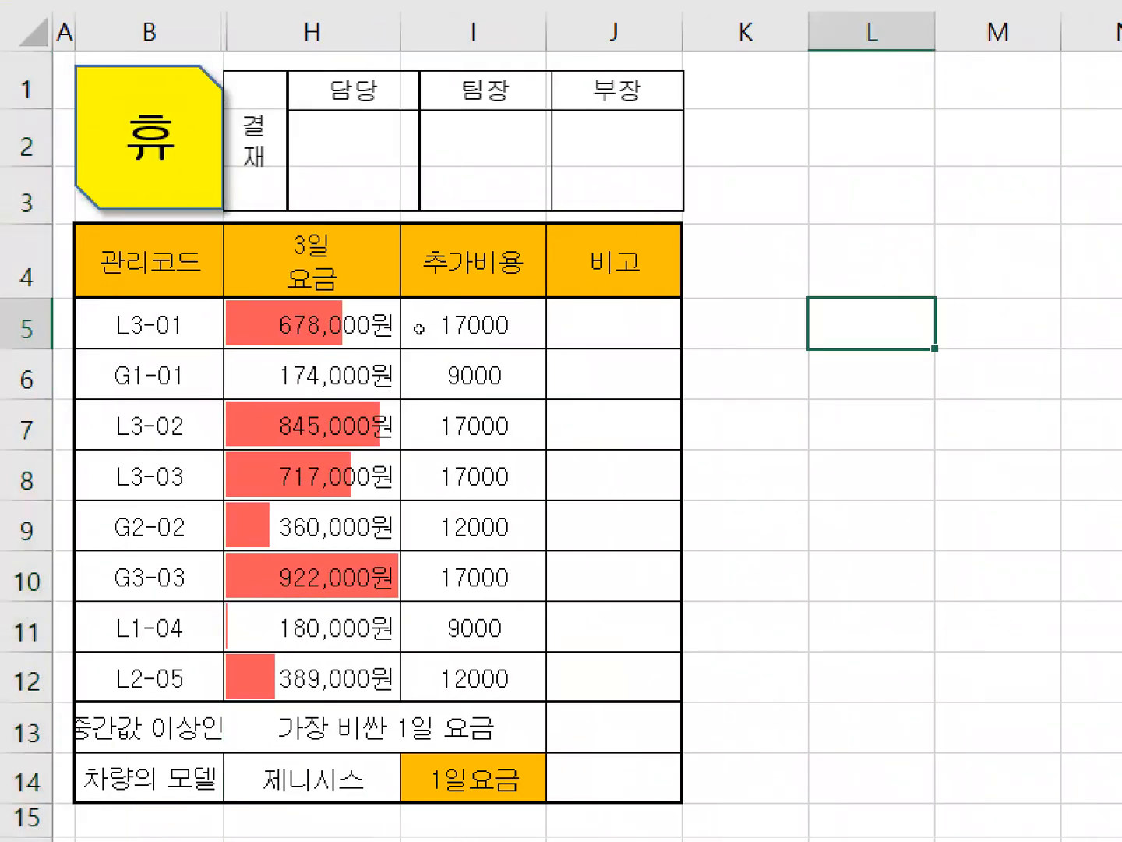
pyautogui.write('=')
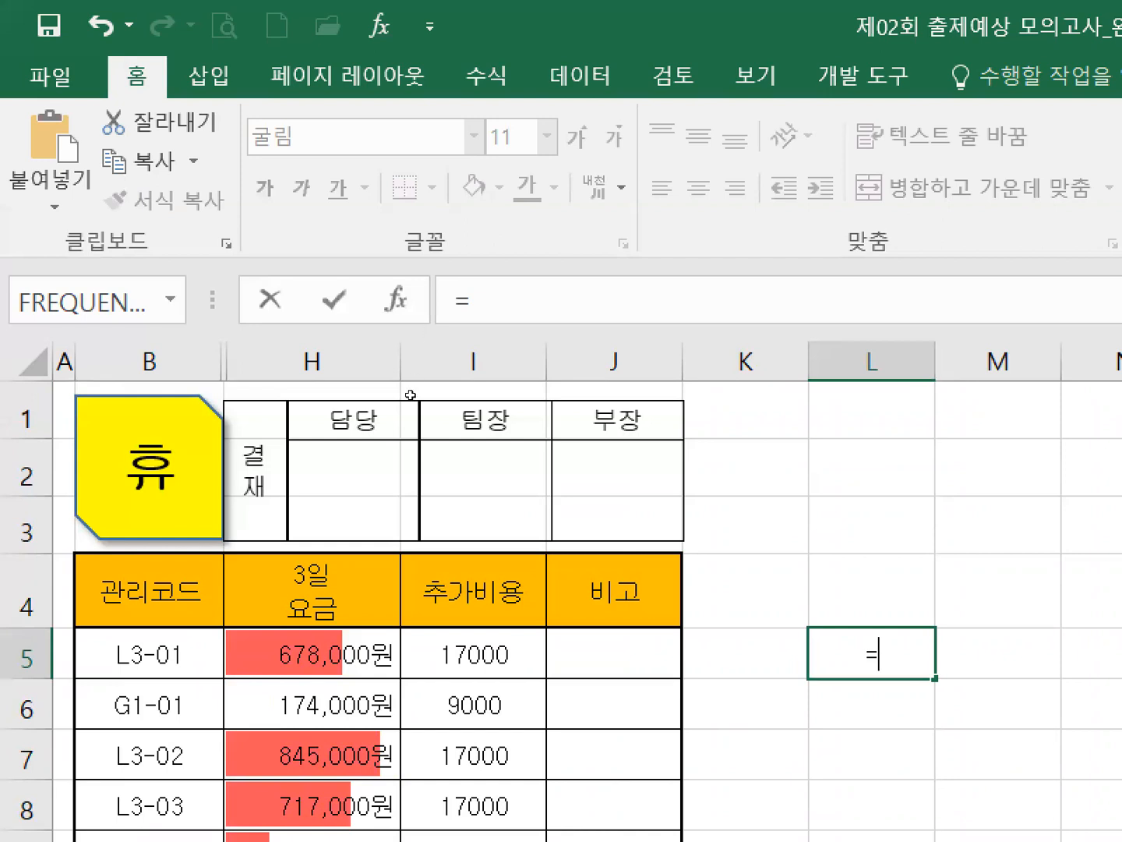
pyautogui.press('Left')
pyautogui.press('Escape')
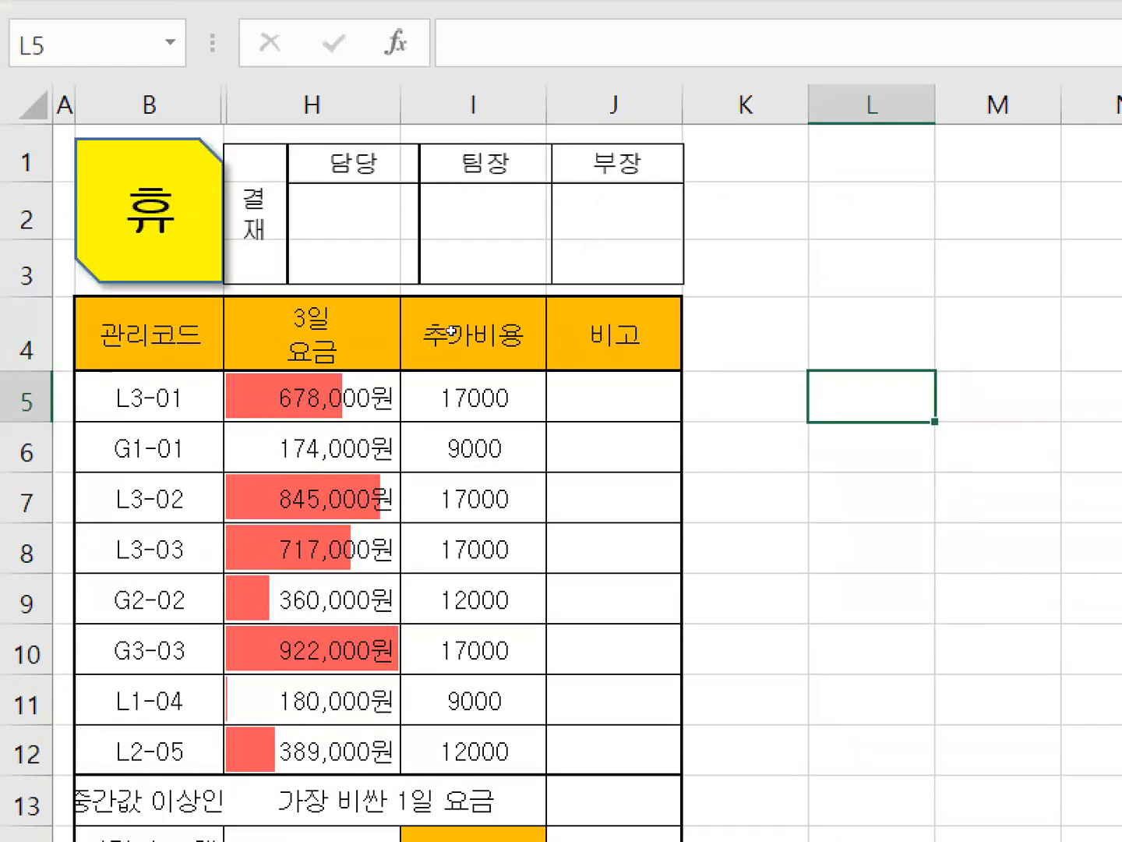
# Enter the test formula =MID(B5,2,1) in K5 to extract the second character of the first 관리코드.
pyautogui.press('Left')
pyautogui.write('=')
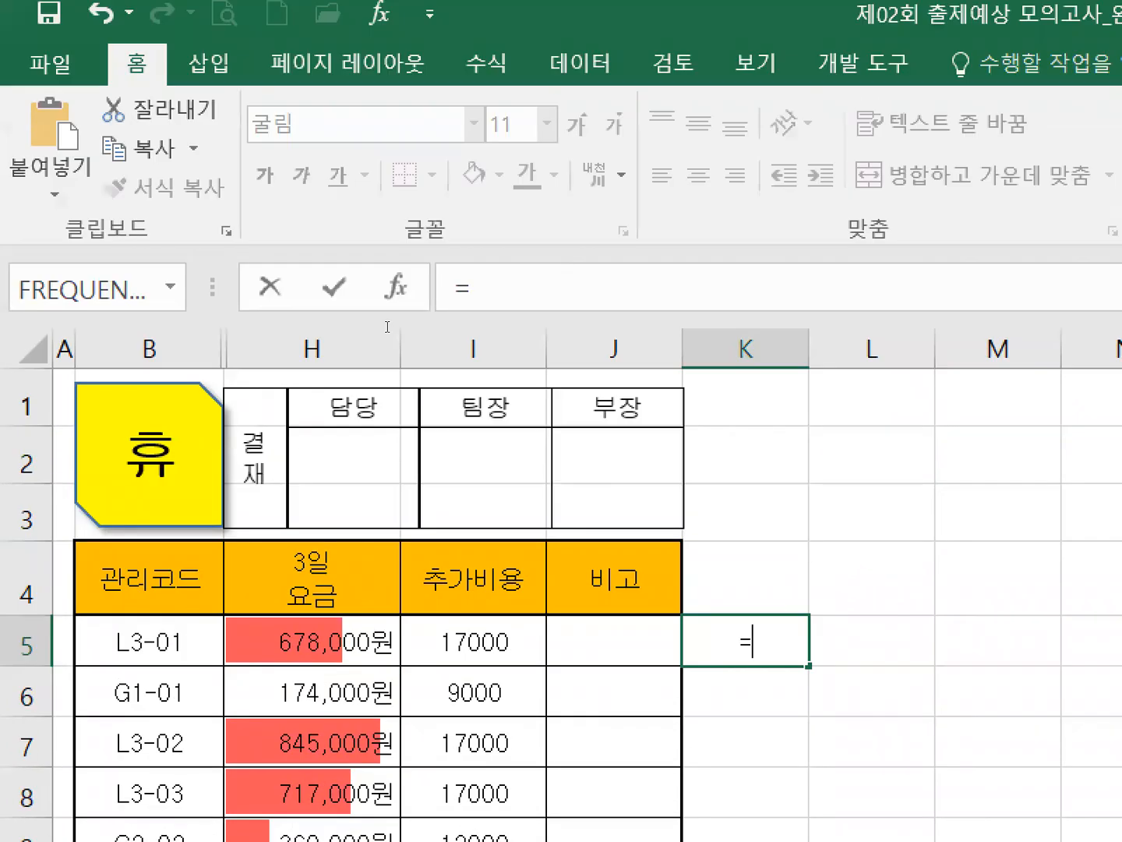
pyautogui.write('mid')
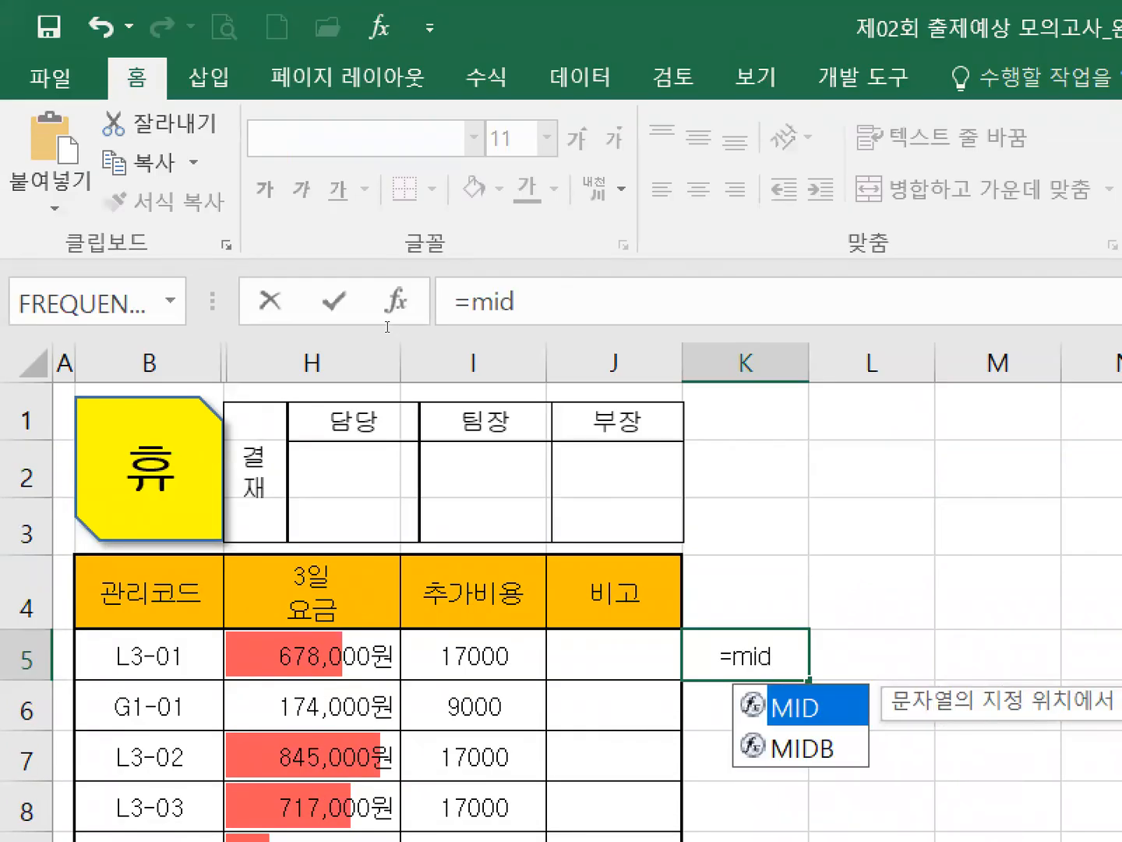
pyautogui.write('(')
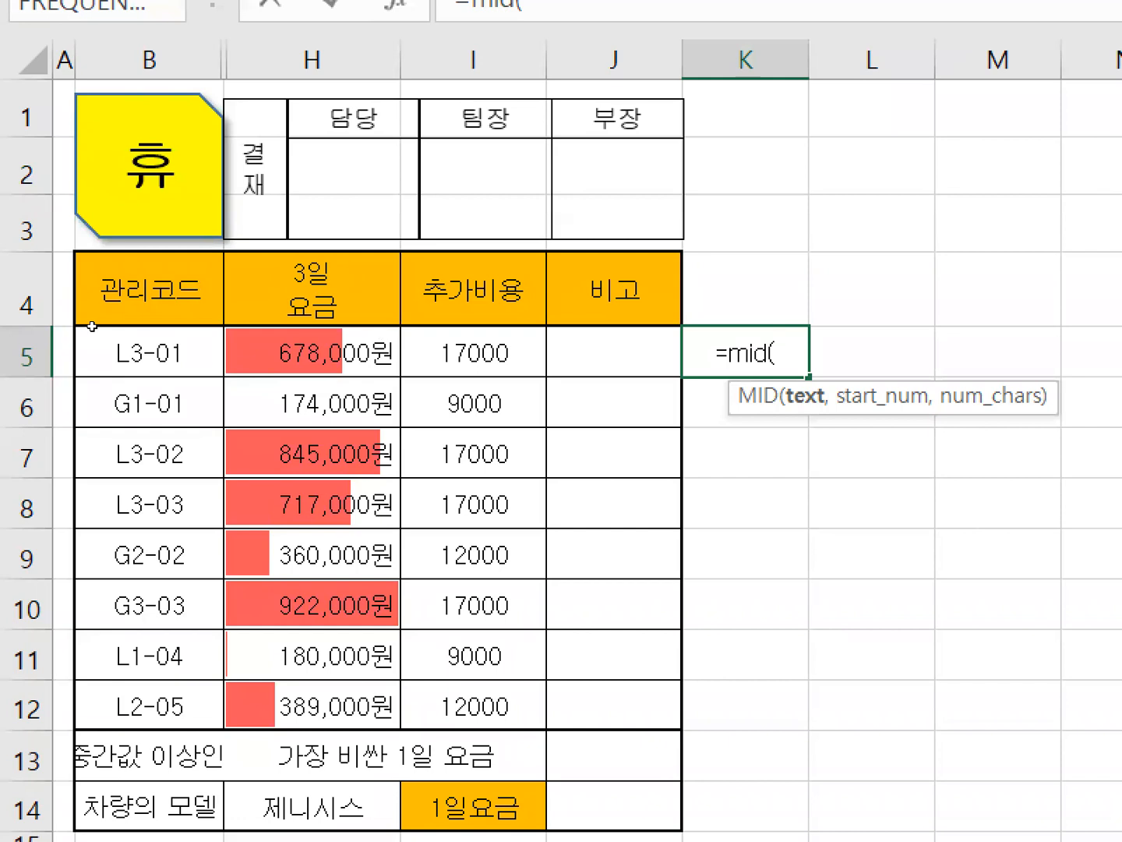
pyautogui.click(92, 328)
pyautogui.write(',')
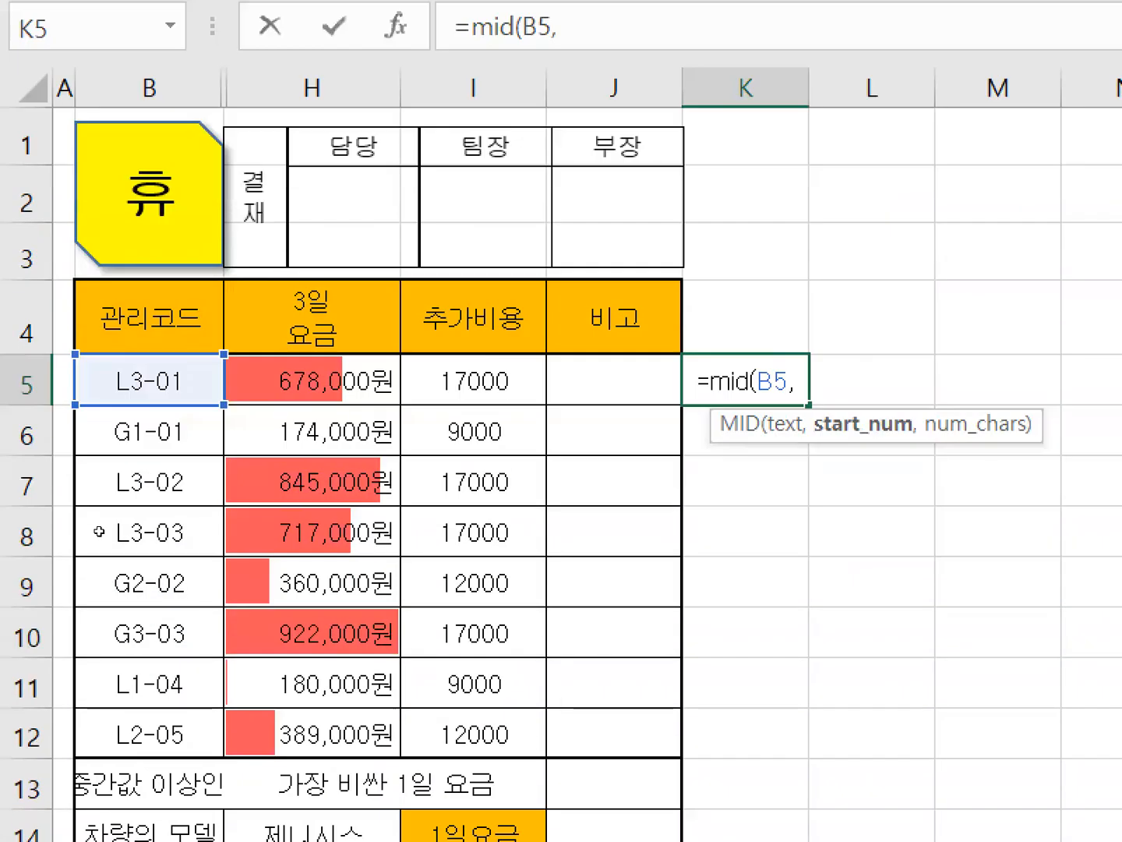
pyautogui.write('2,')
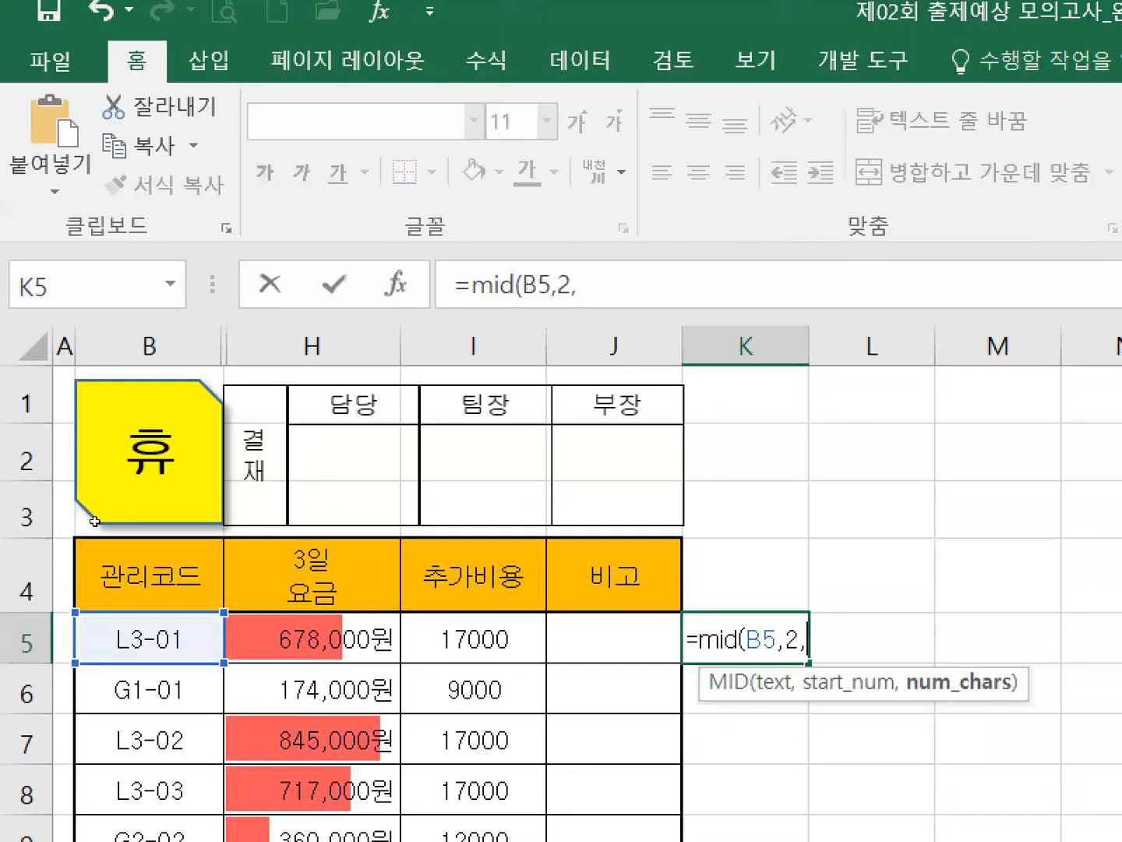
pyautogui.write('1')
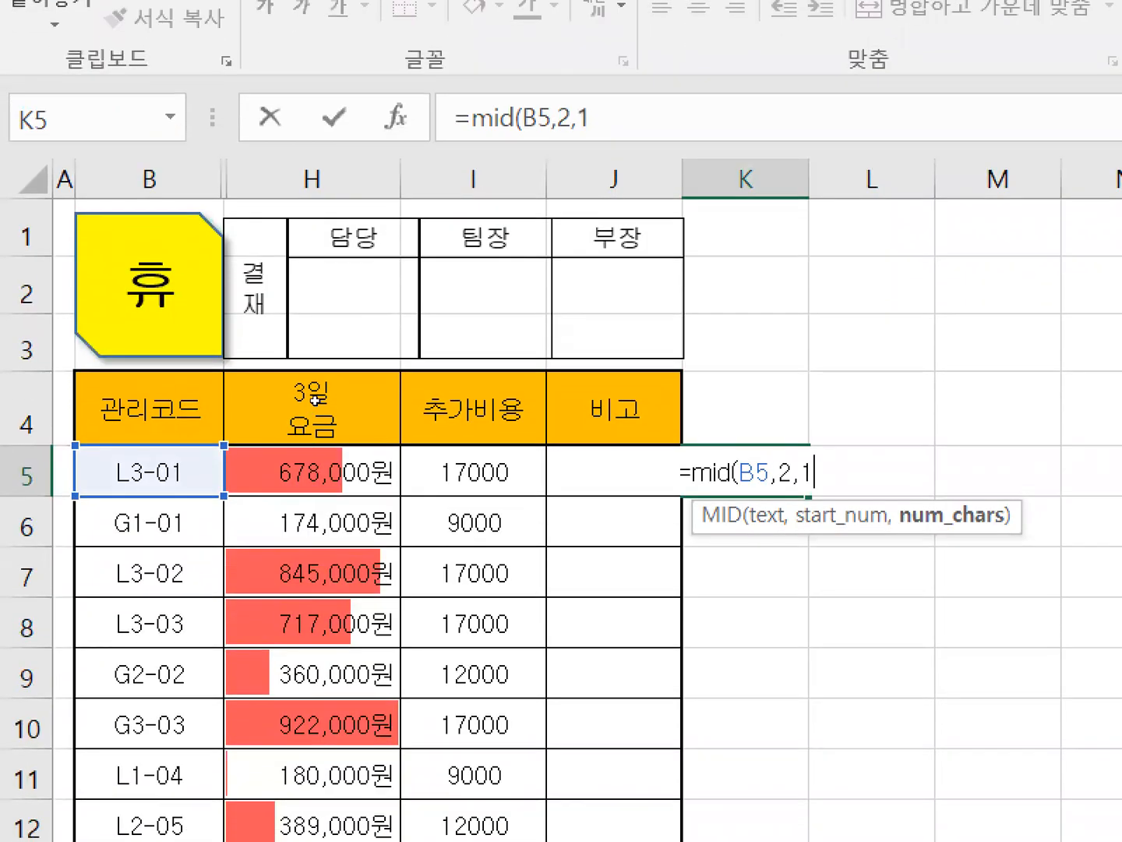
pyautogui.write(')')
pyautogui.press('Return')
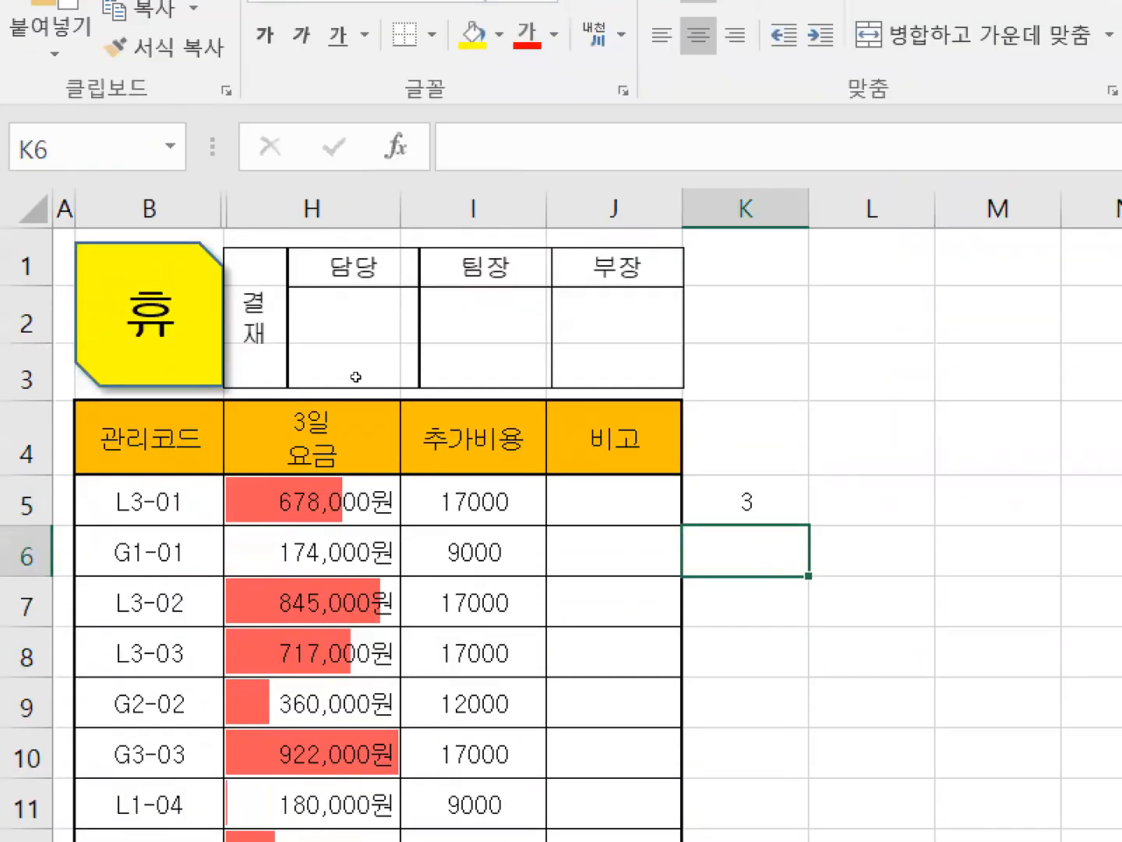
# Fill the MID test formula from K5 down to K12, check it against the 관리코드 values, and clear K5:K12.
pyautogui.press('Up')
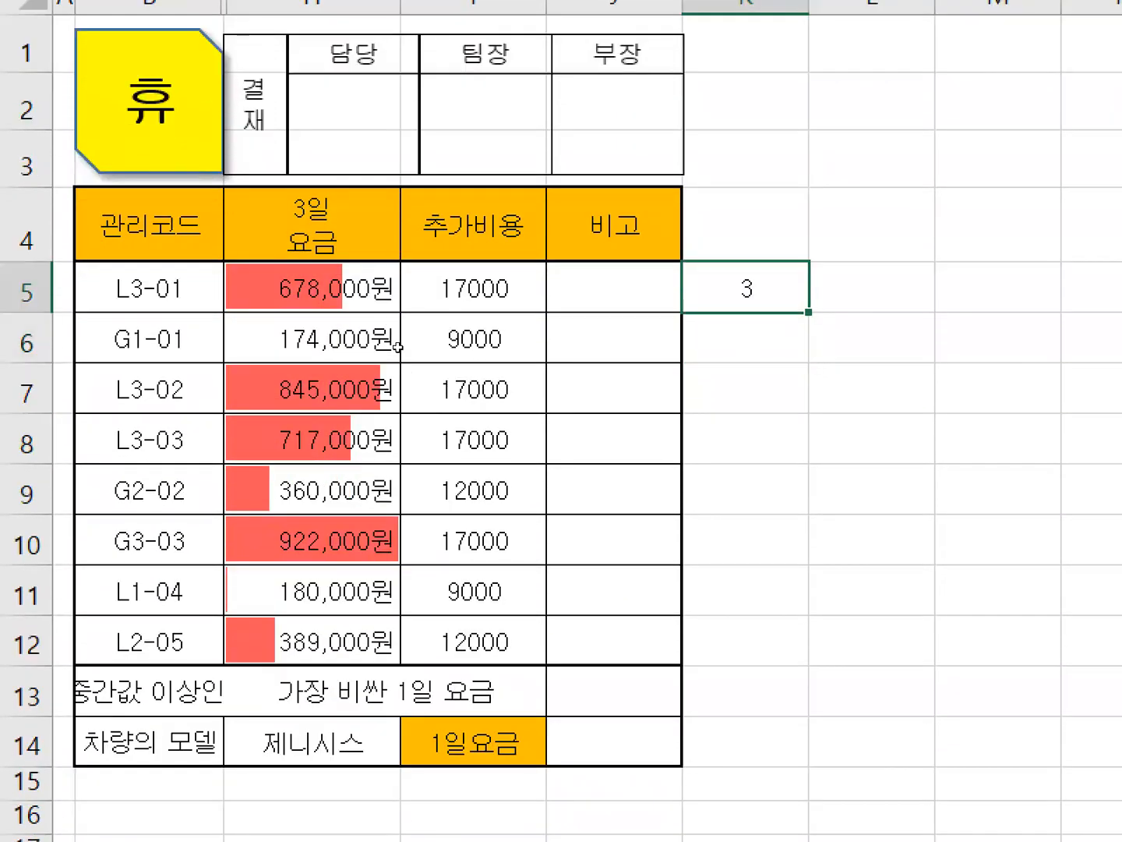
pyautogui.moveTo(403, 340); pyautogui.dragTo(414, 515)
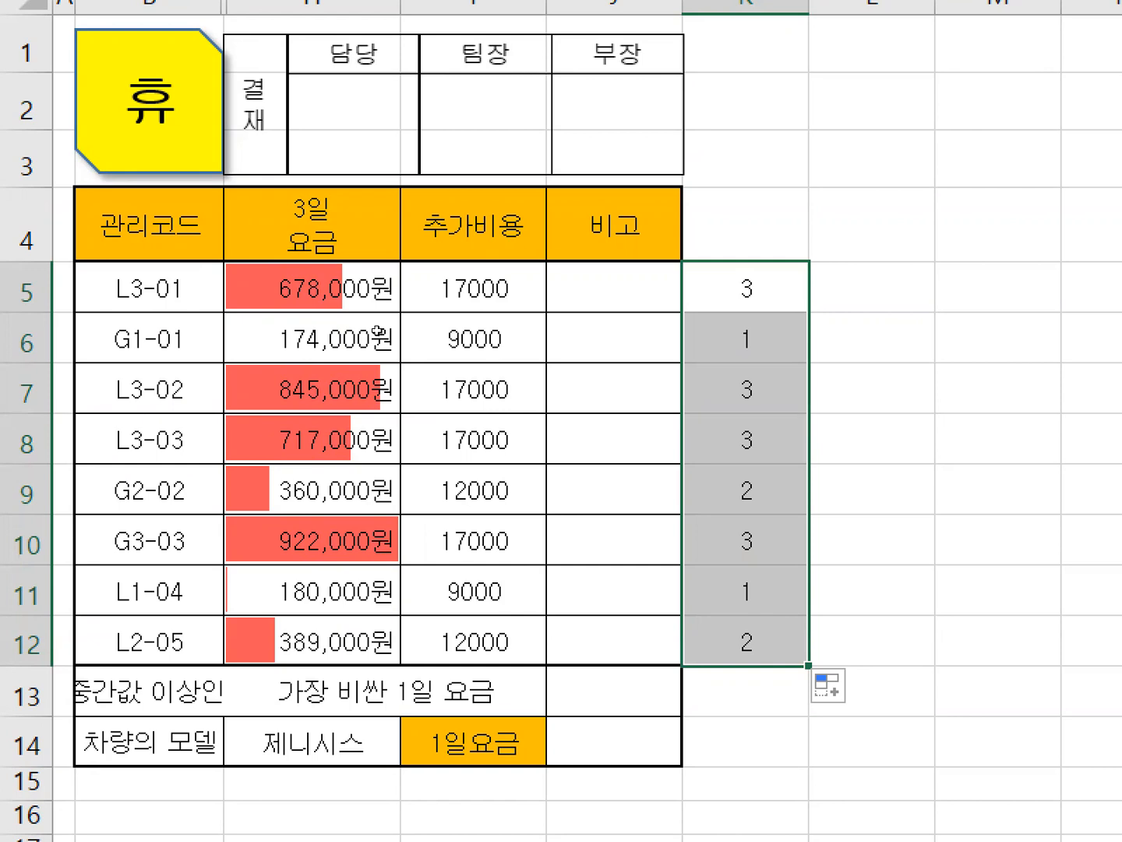
pyautogui.press('Delete')
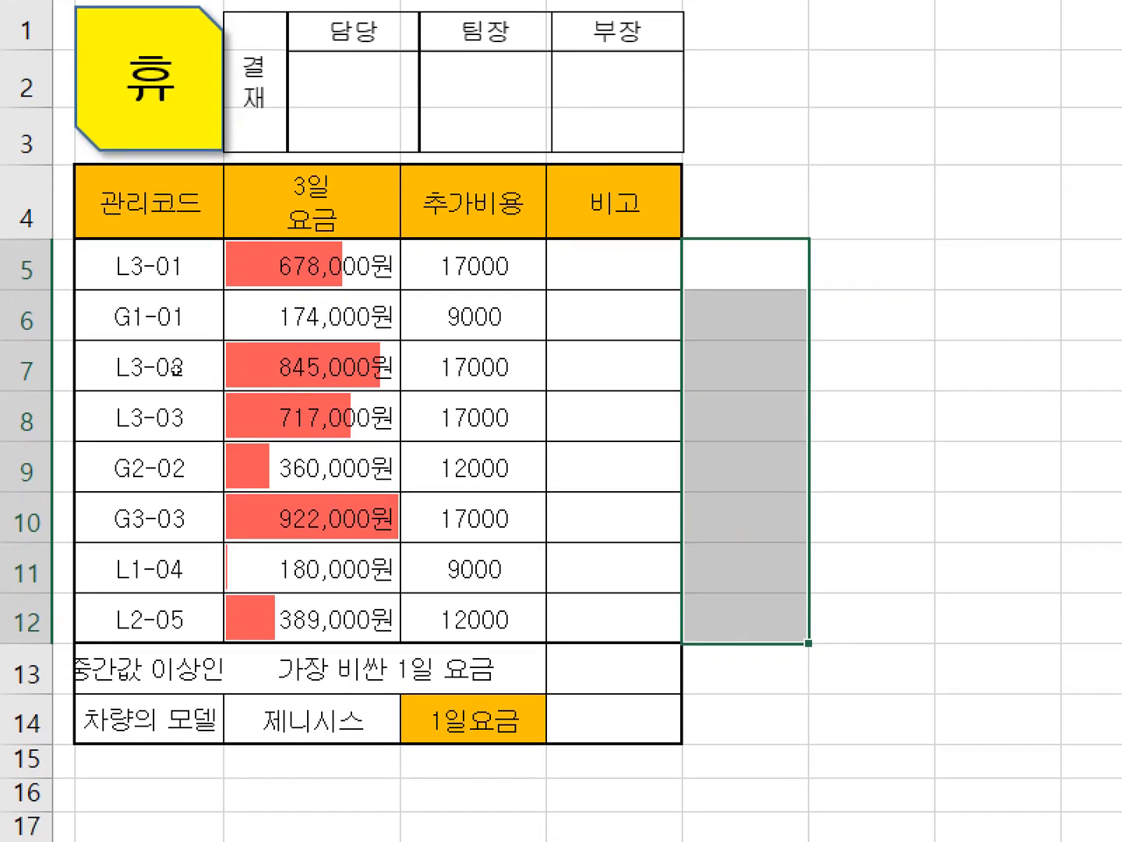
# Unhide the hidden columns C to G between 관리코드 and 3일 요금.
pyautogui.moveTo(148, 44); pyautogui.dragTo(312, 44)
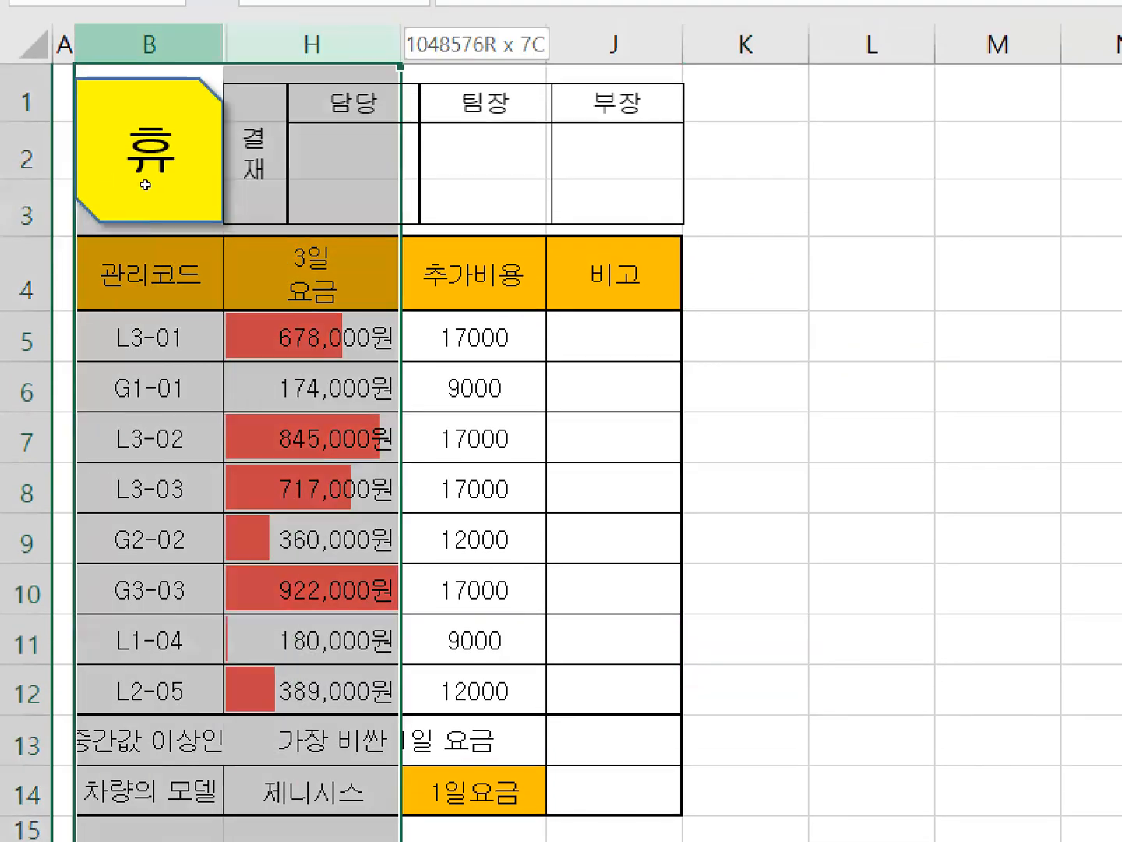
pyautogui.rightClick(328, 49)
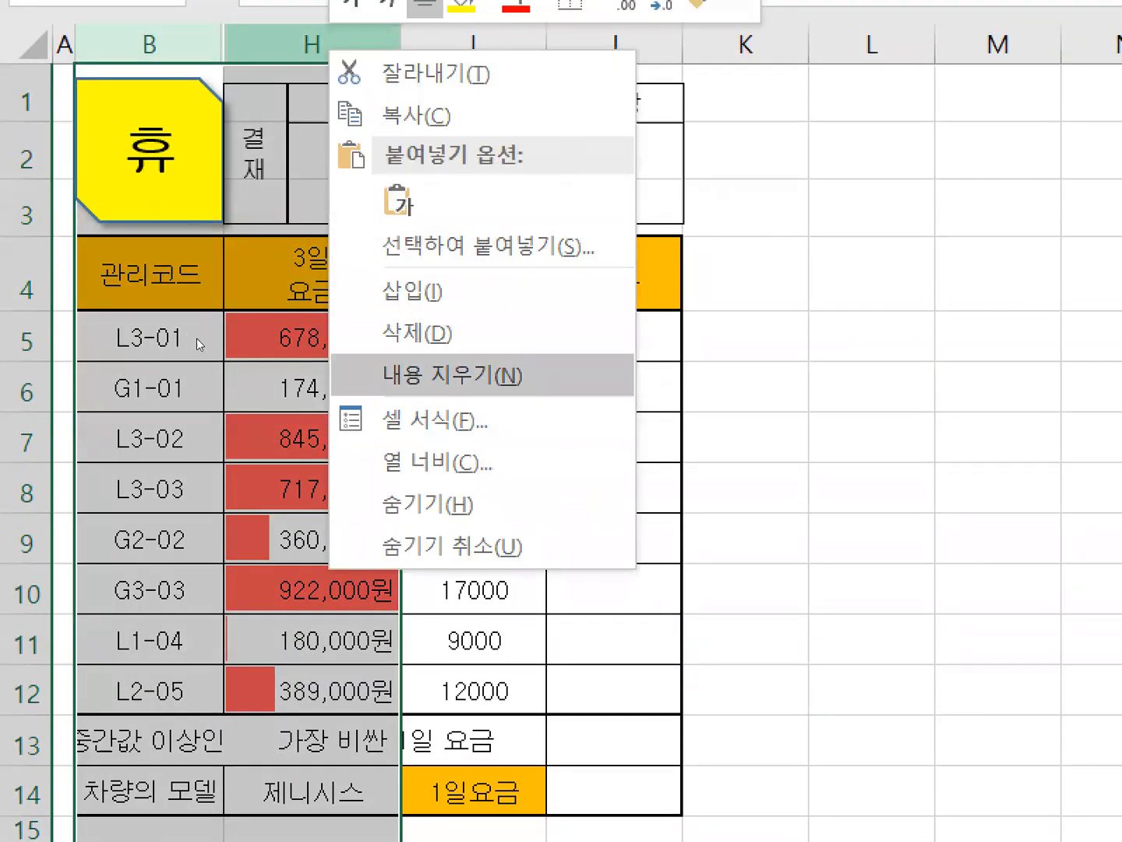
pyautogui.press('Down')
pyautogui.press('Down')
pyautogui.press('Down')
pyautogui.press('Down')
pyautogui.press('Return')
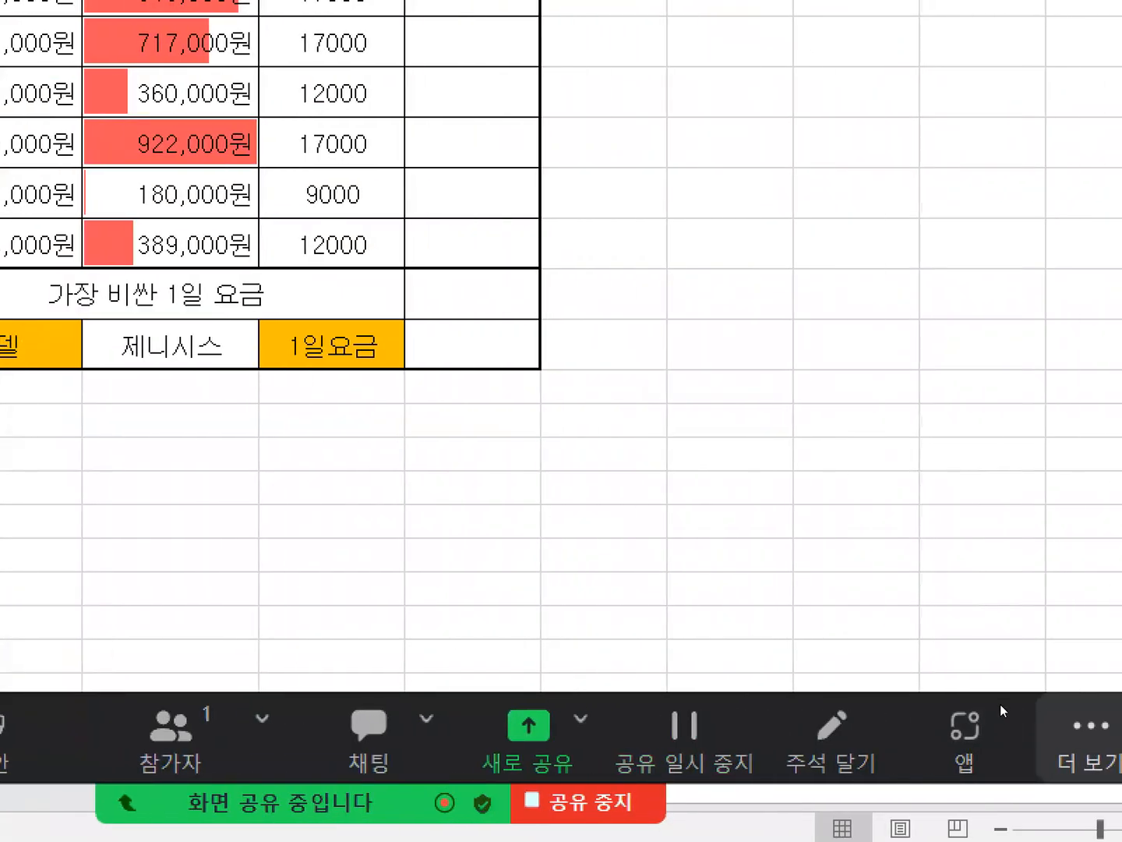
pyautogui.click(1084, 736)
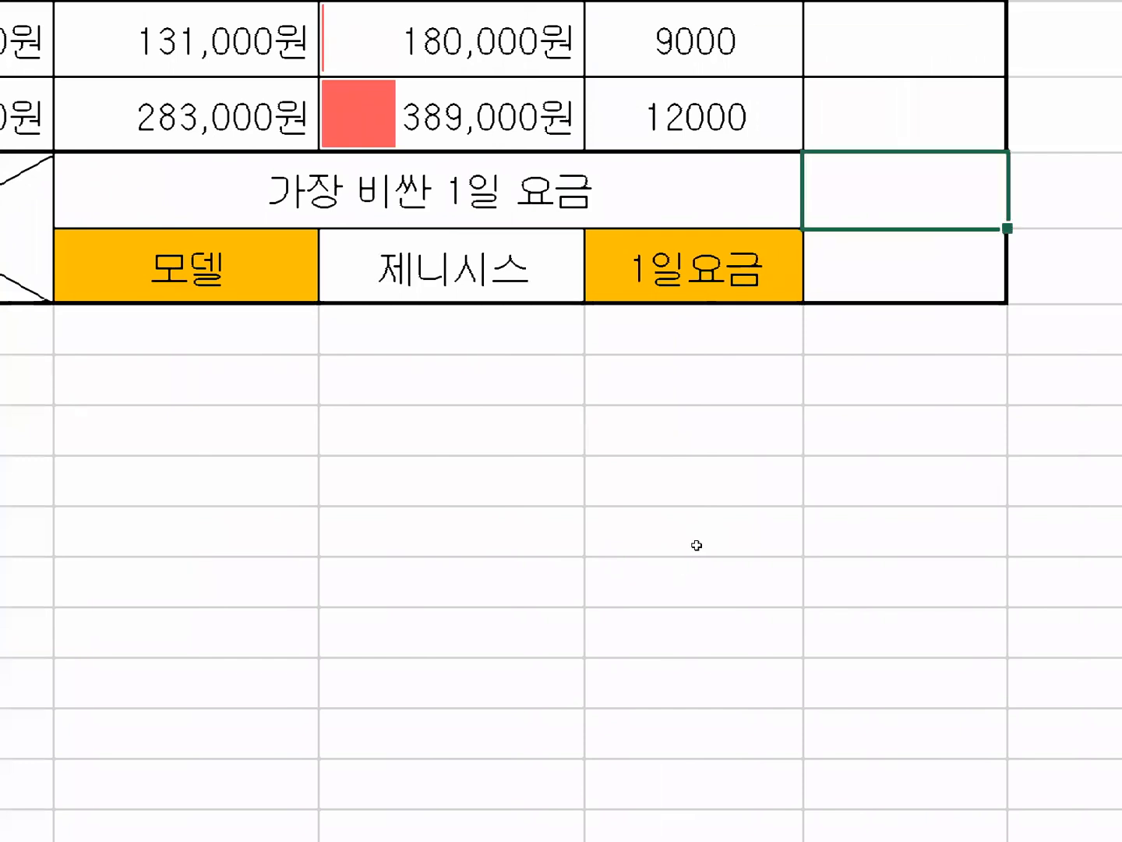
# Enter =MAX(F5:F12) in J13, beside 가장 비싼 1일 요금, using the 1일 요금 values as the range.
pyautogui.write('=')
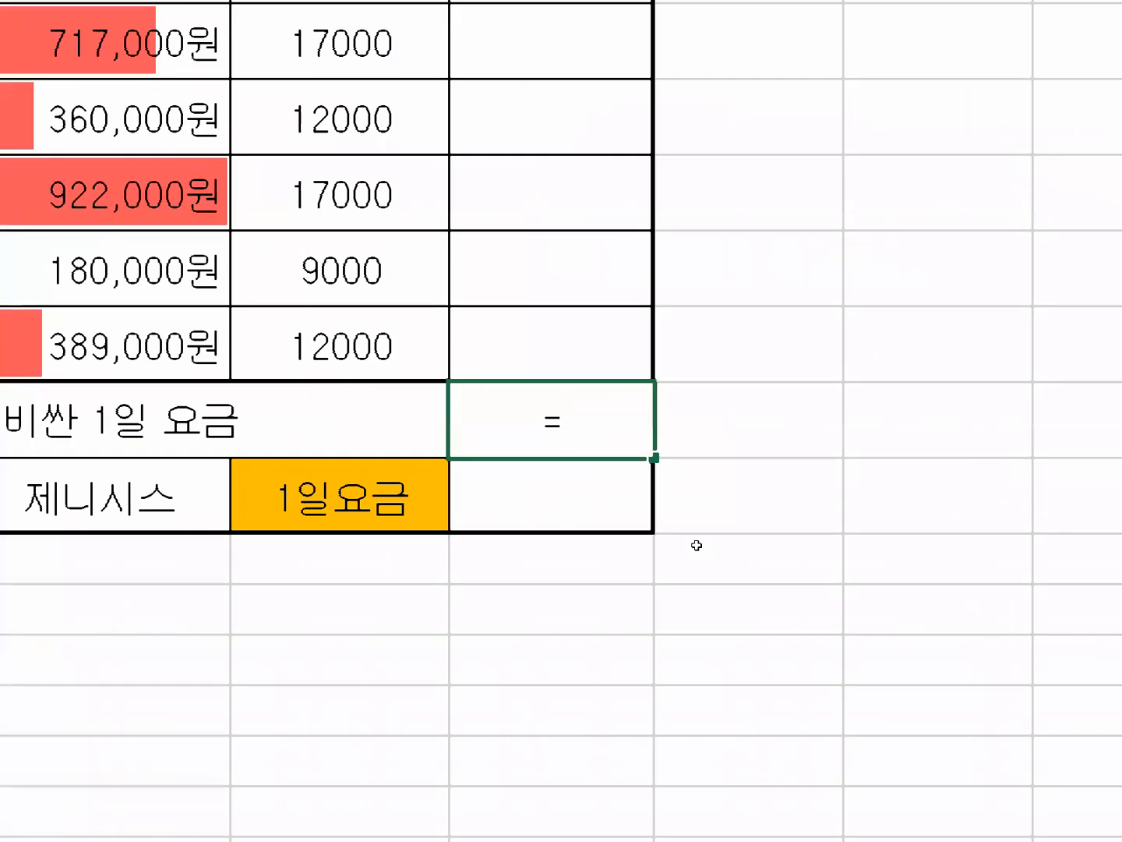
pyautogui.write('m')
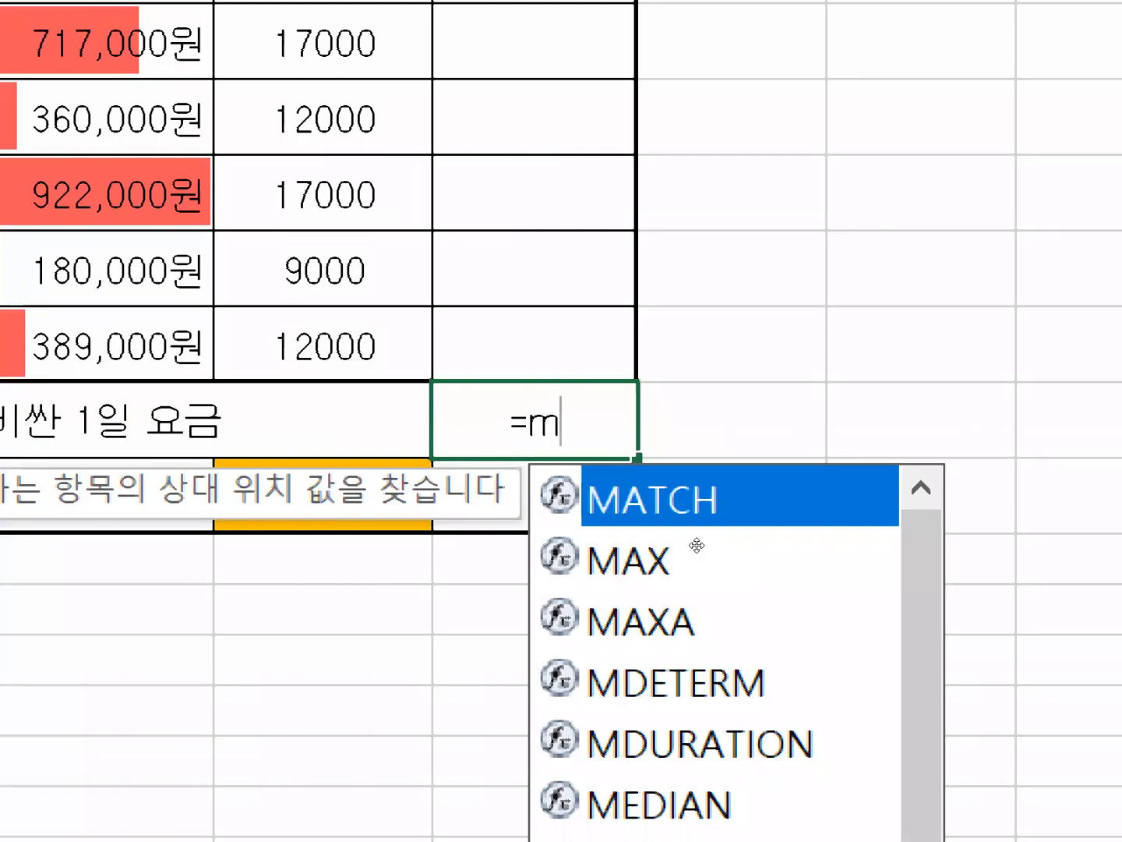
pyautogui.click(735, 577)
pyautogui.doubleClick(735, 578)
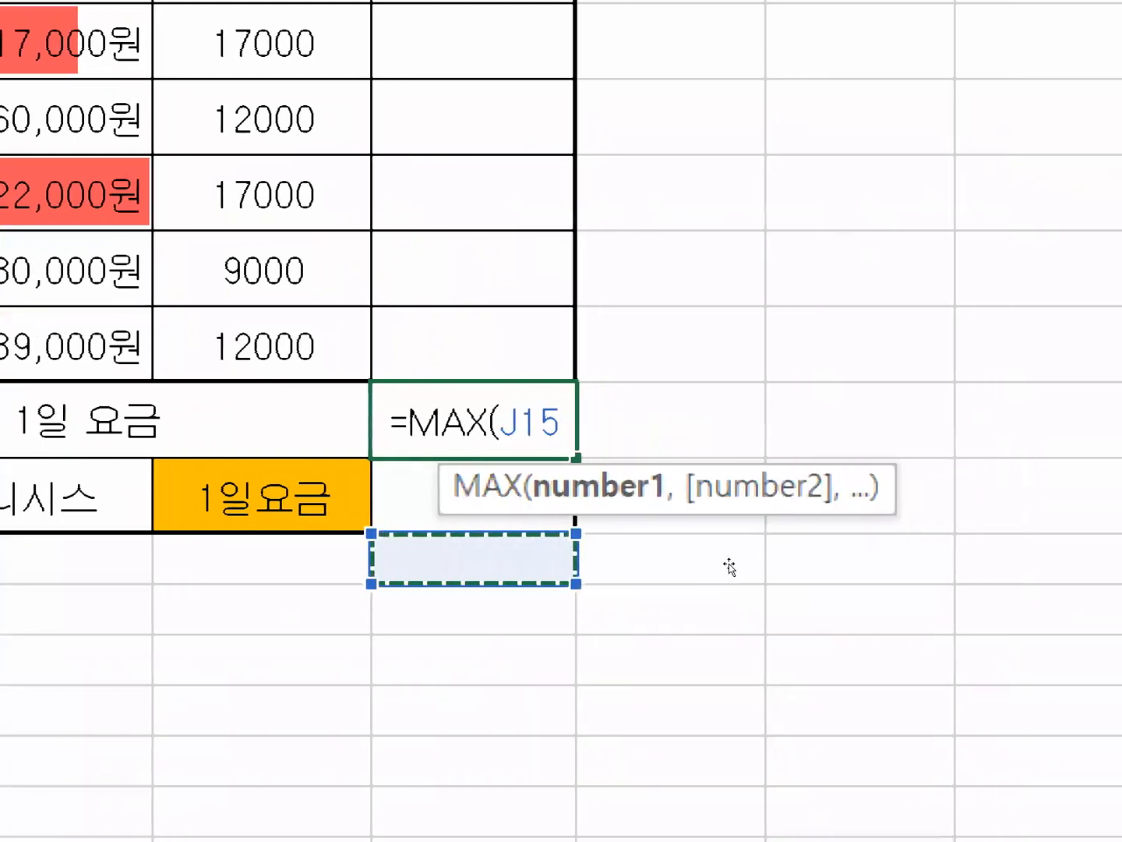
pyautogui.hotkey('shift', 'Left')
pyautogui.hotkey('shift', 'Left')
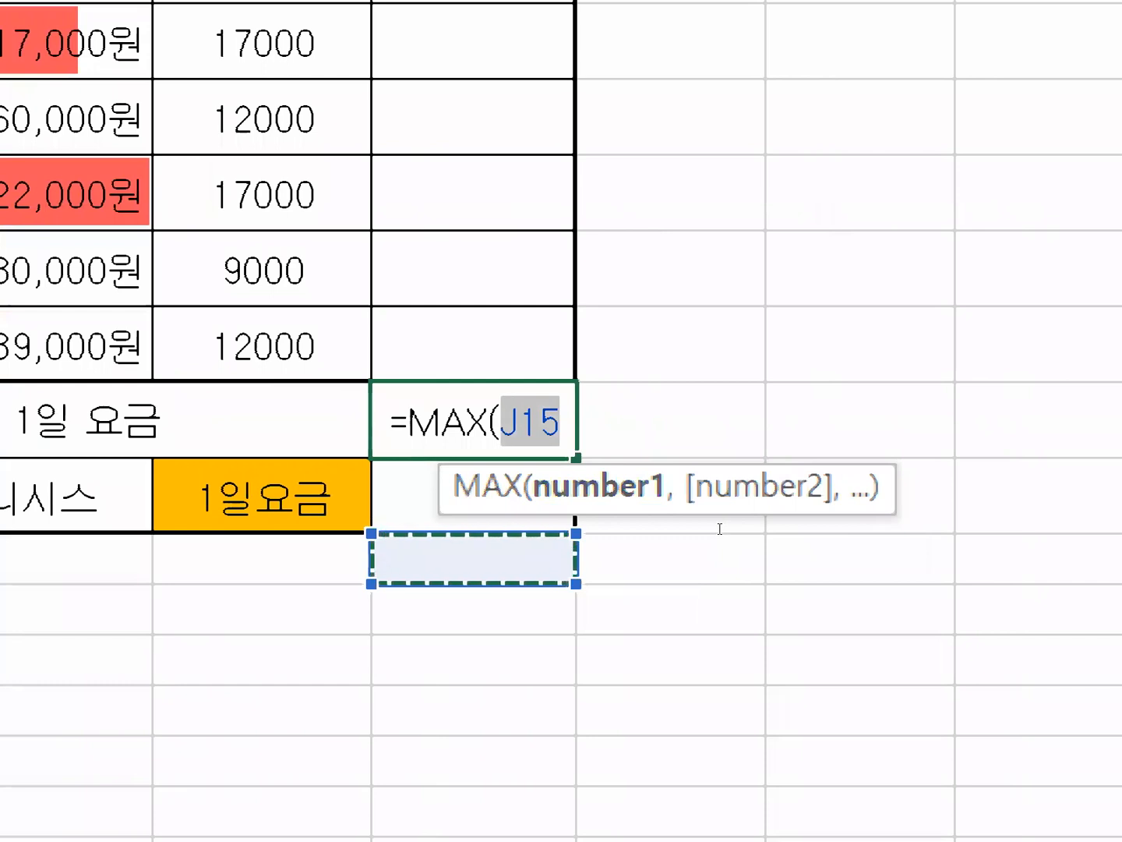
pyautogui.press('BackSpace')
pyautogui.press('BackSpace')
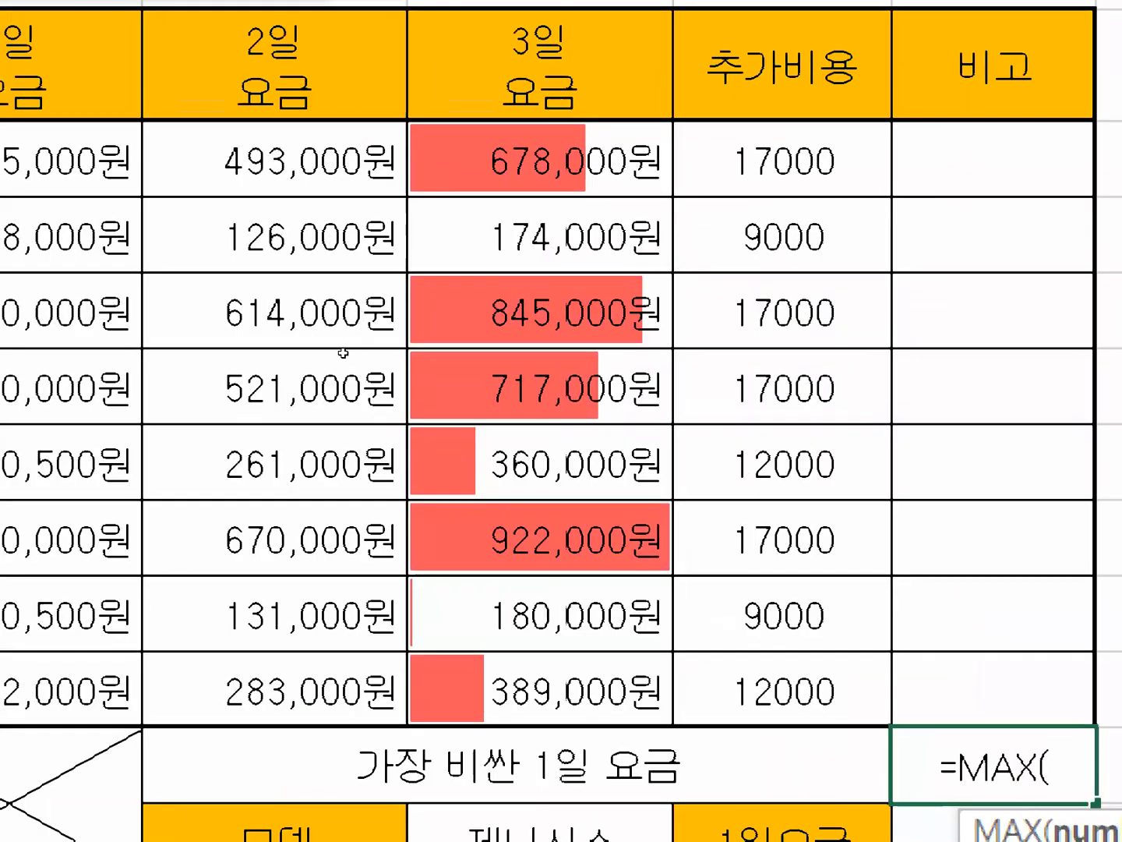
pyautogui.moveTo(78, 162); pyautogui.dragTo(79, 691)
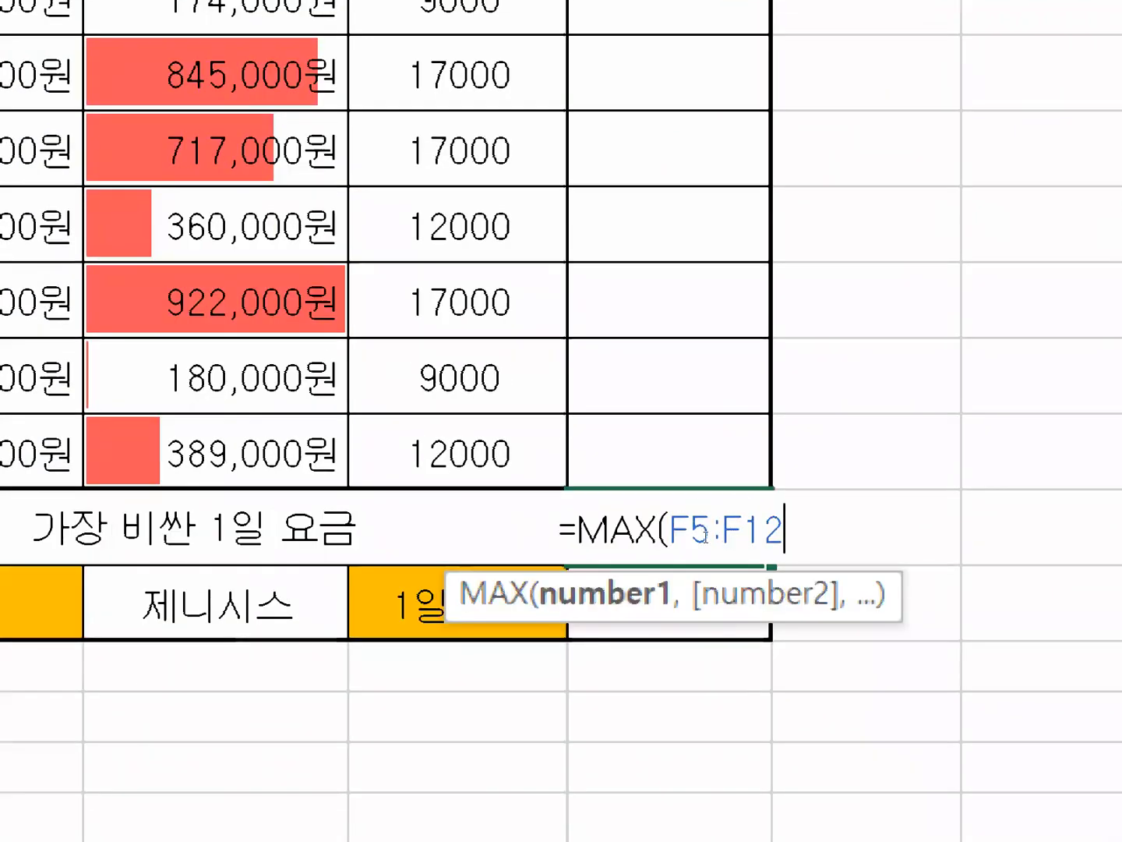
pyautogui.press('Return')
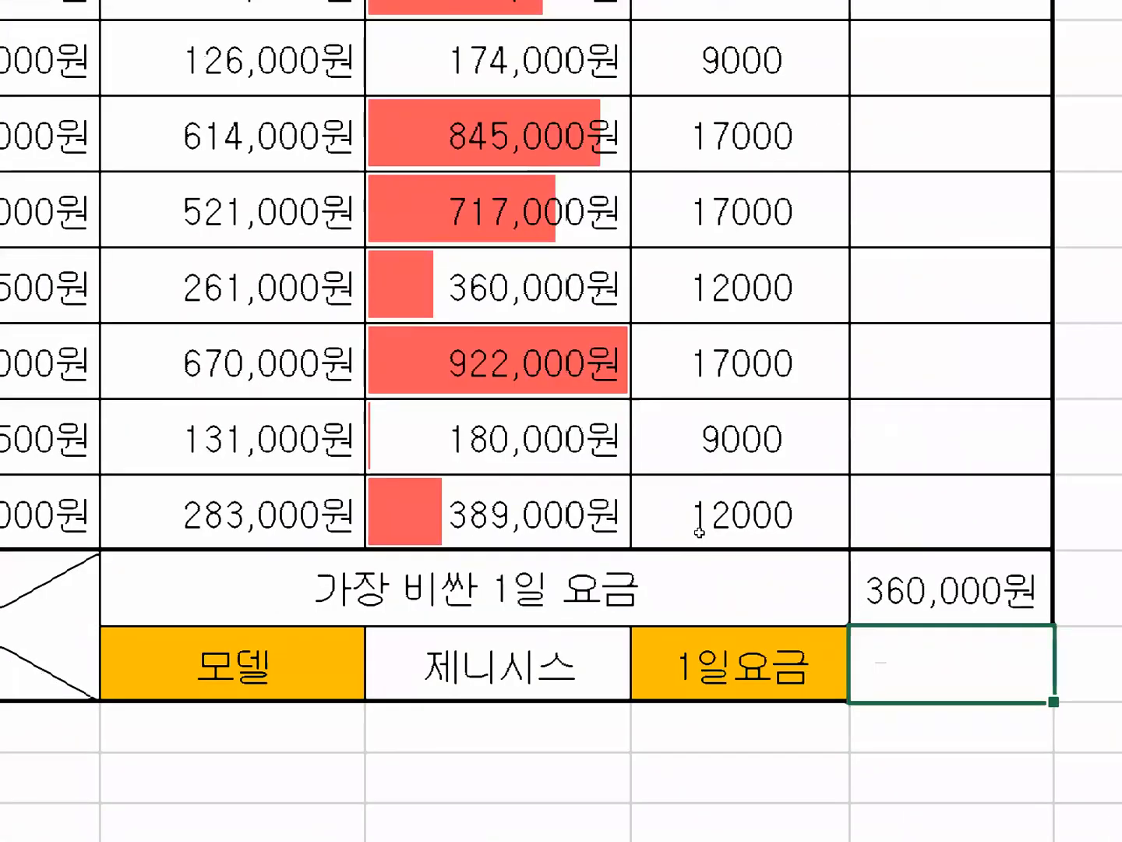
# Replace the MAX function in J13 with SUM, keeping the range F5:F12.
pyautogui.press('Up')
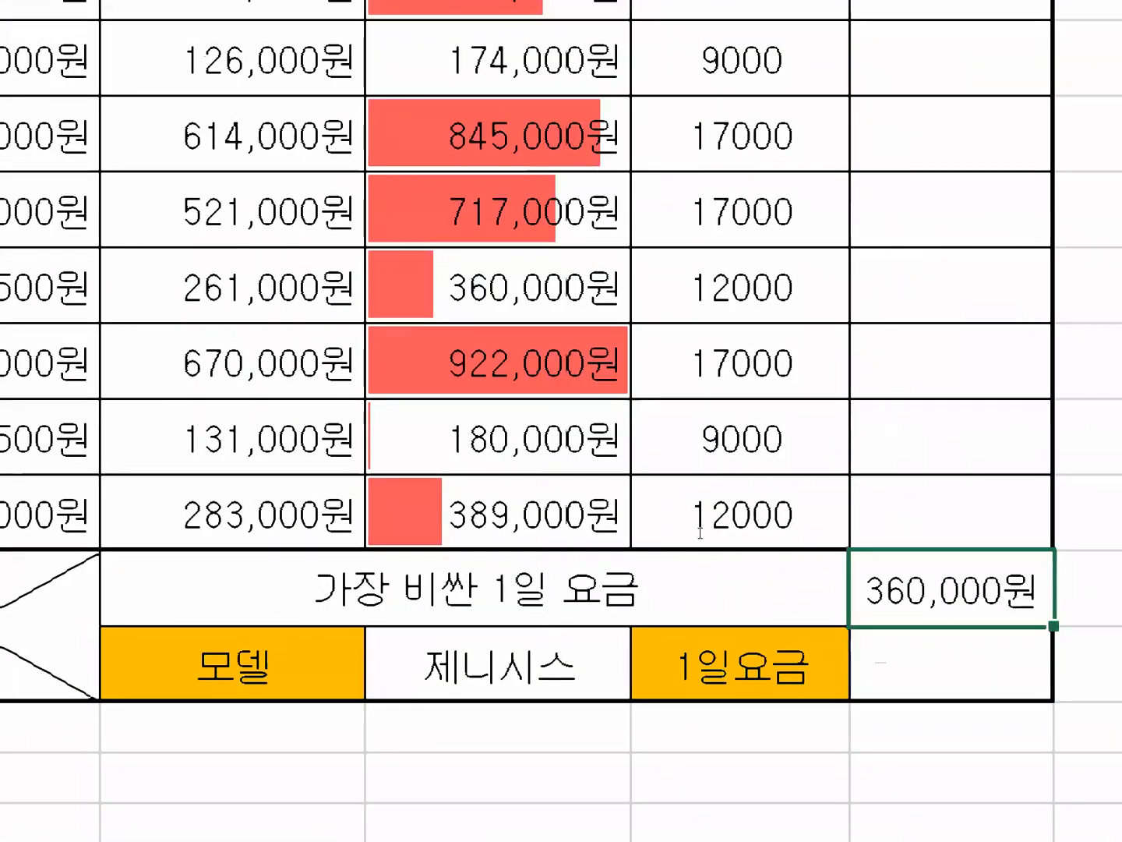
pyautogui.press('F2')
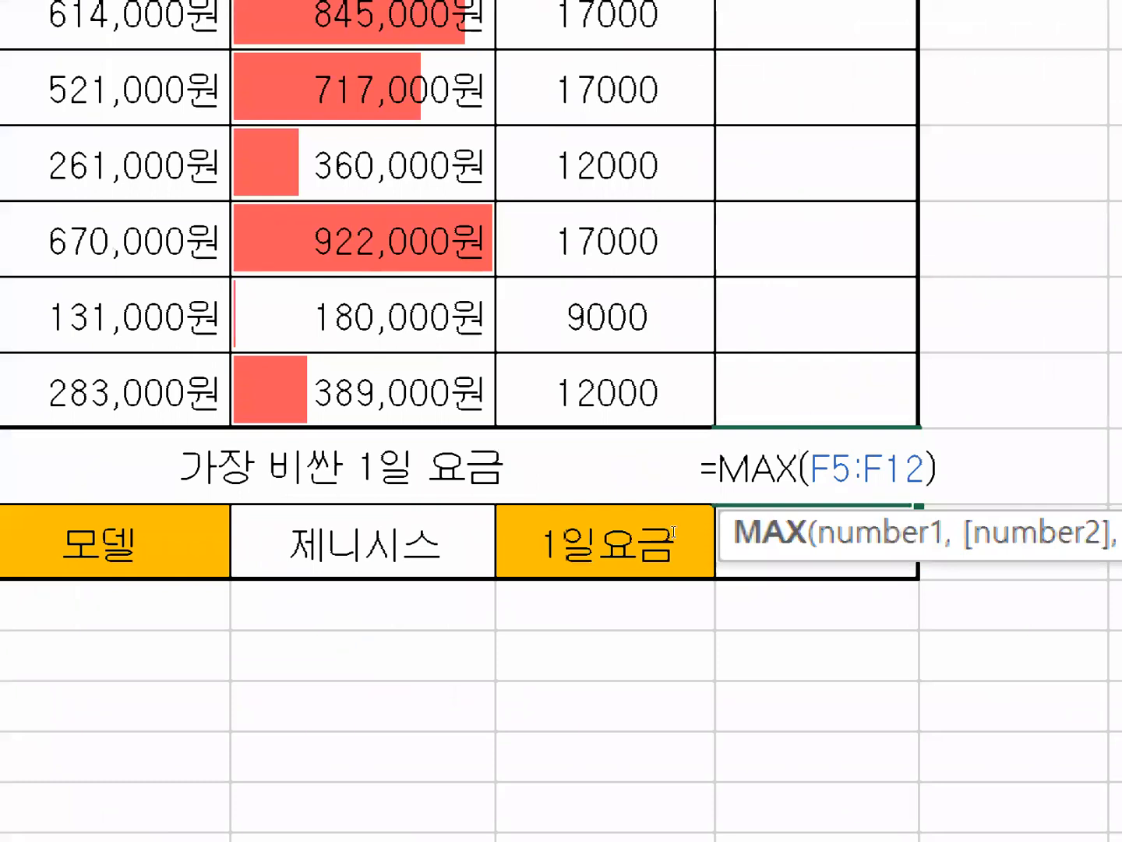
pyautogui.moveTo(720, 467); pyautogui.dragTo(799, 467)
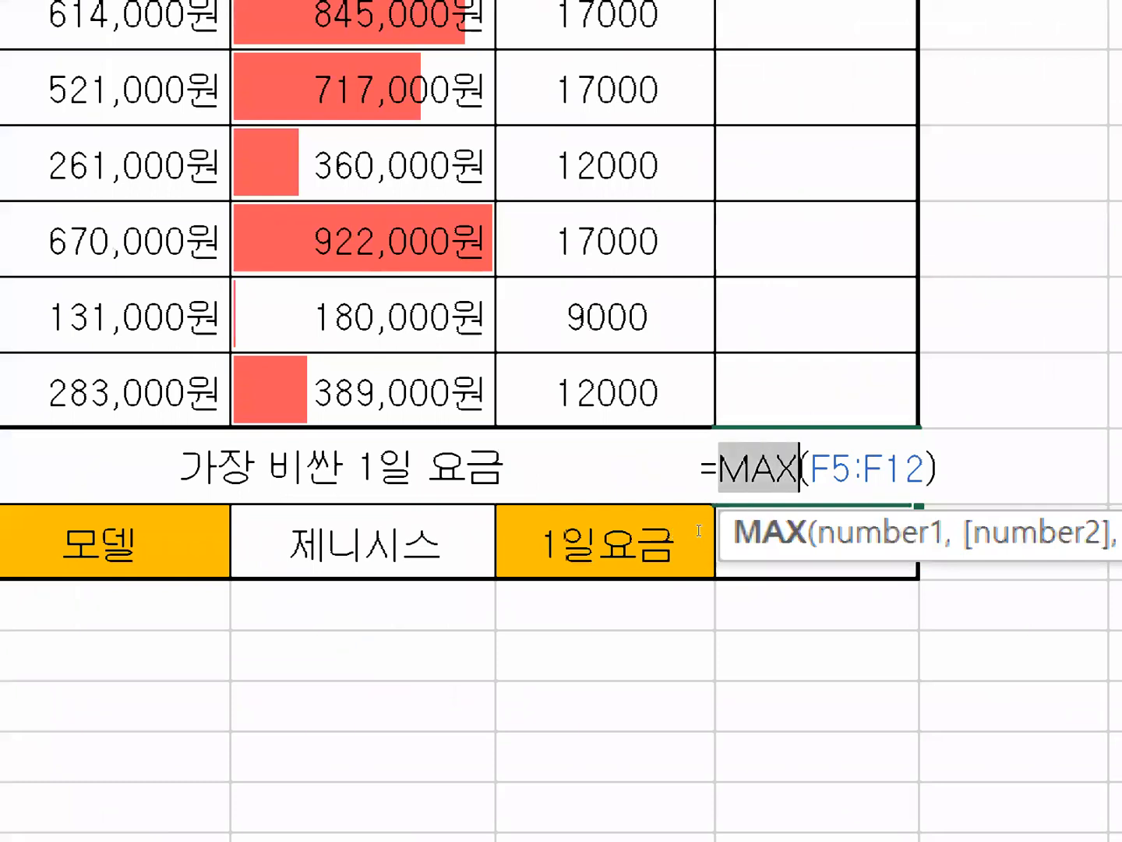
pyautogui.write('ㄴ')
pyautogui.press('BackSpace')
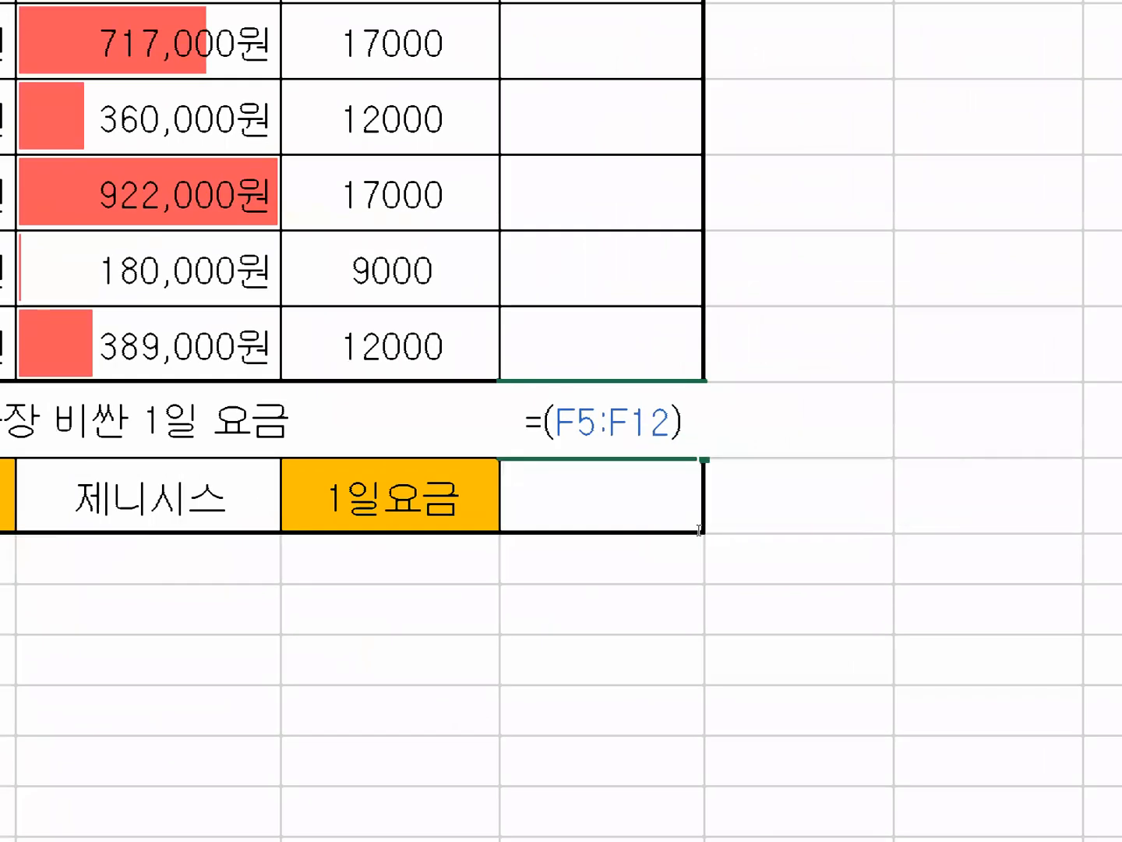
pyautogui.write('sum')
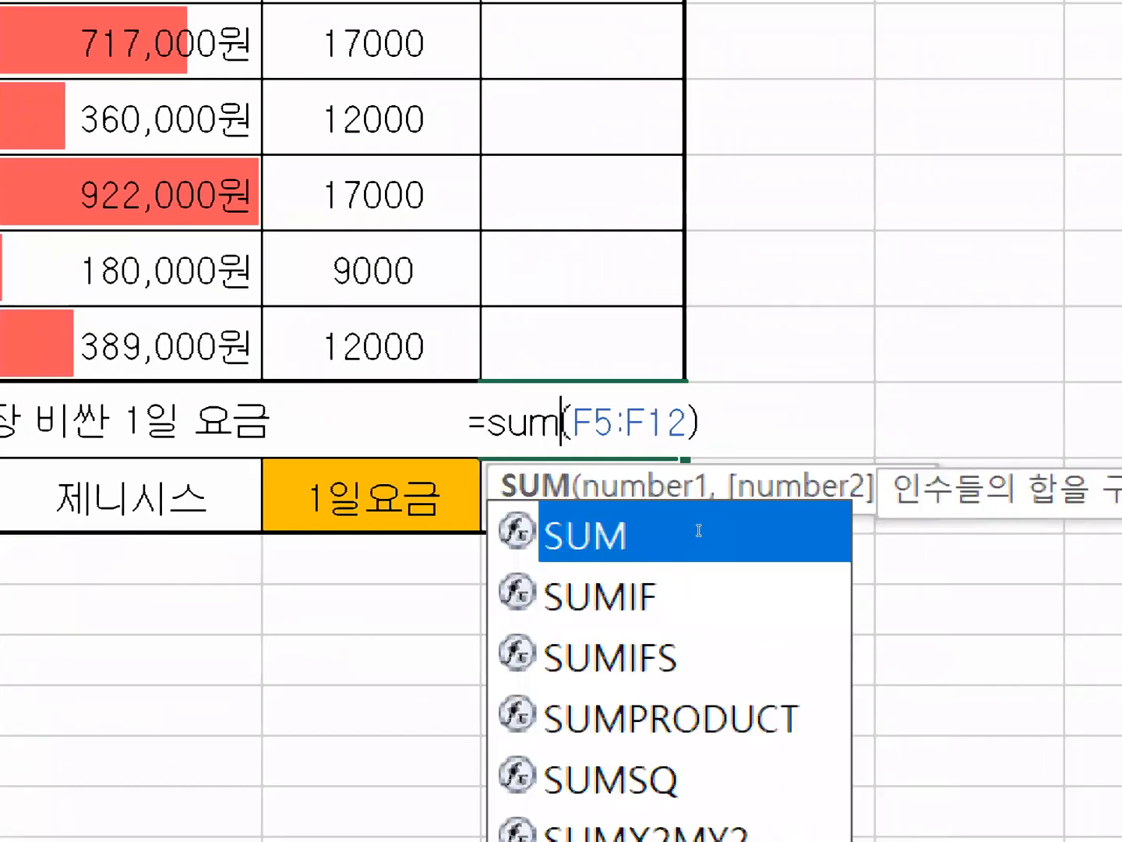
pyautogui.press('Return')
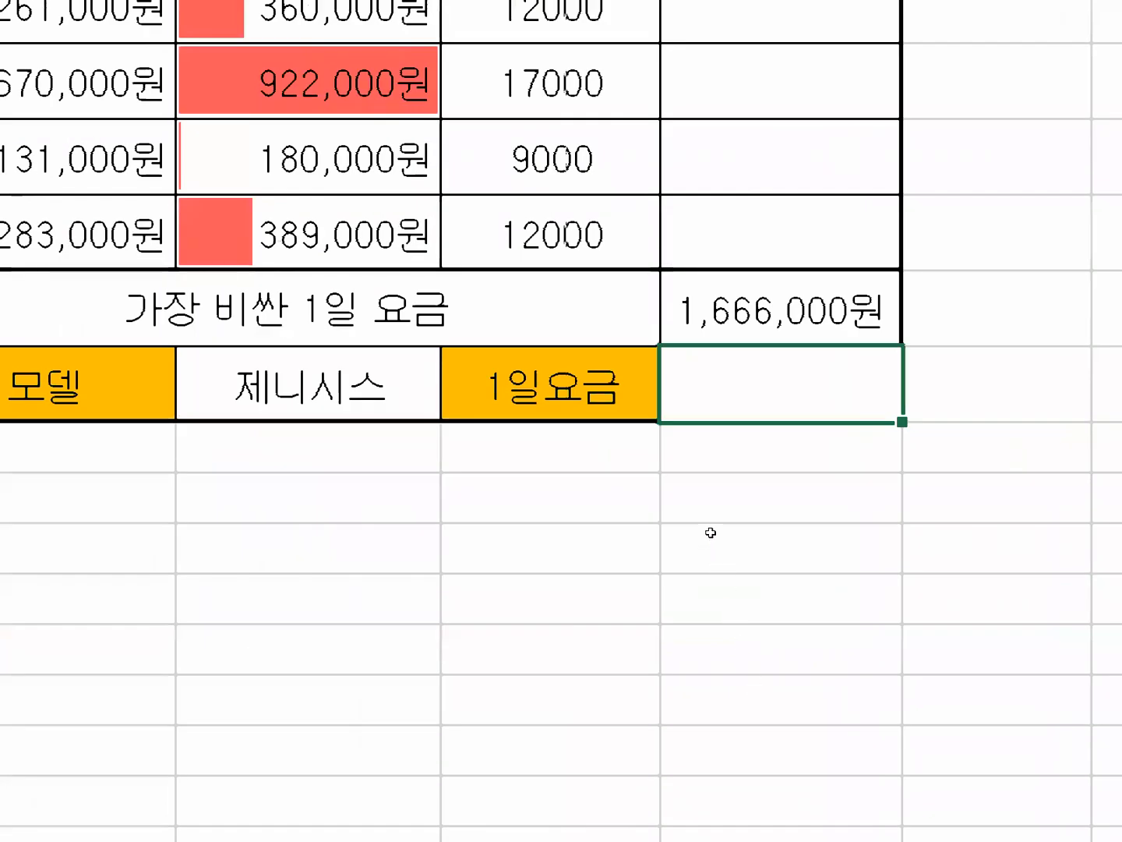
# Replace the SUM function in J13 with AVERAGE, keeping the range F5:F12.
pyautogui.doubleClick(774, 311)
pyautogui.moveTo(684, 310); pyautogui.dragTo(761, 309)
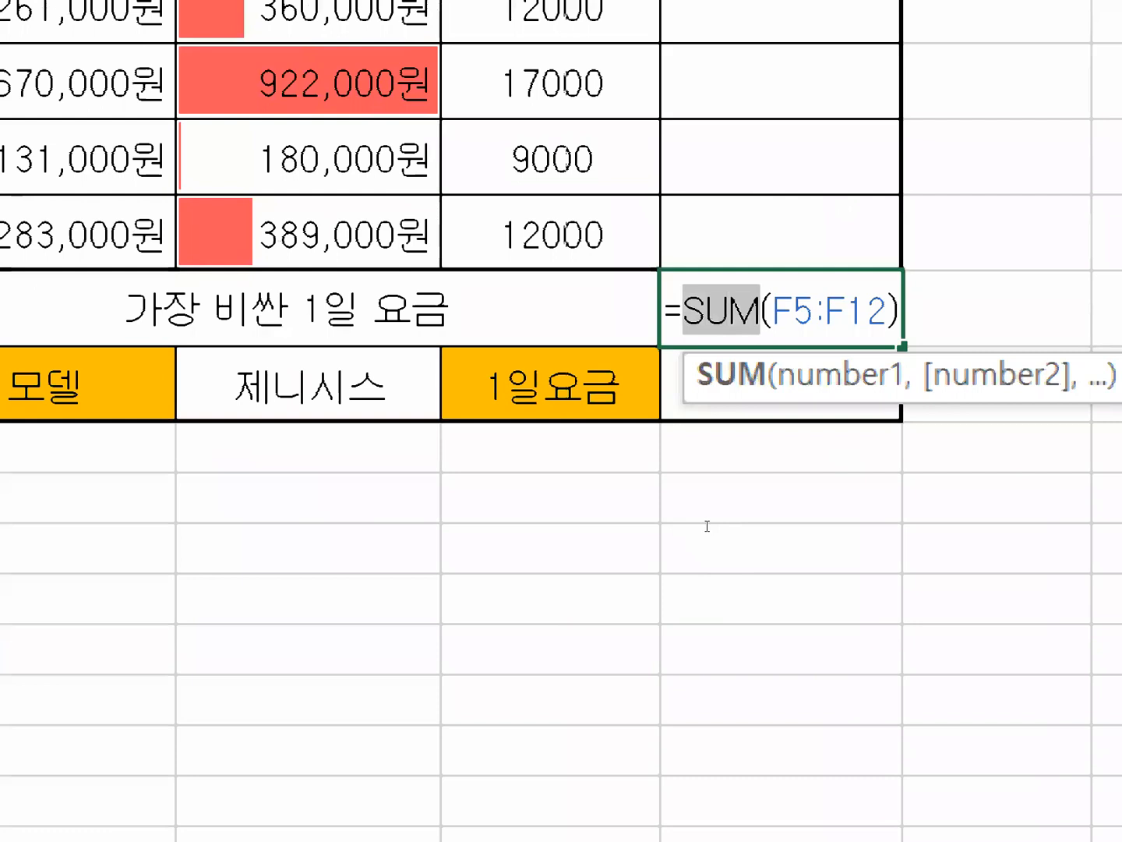
pyautogui.write('ㅁ')
pyautogui.press('BackSpace')
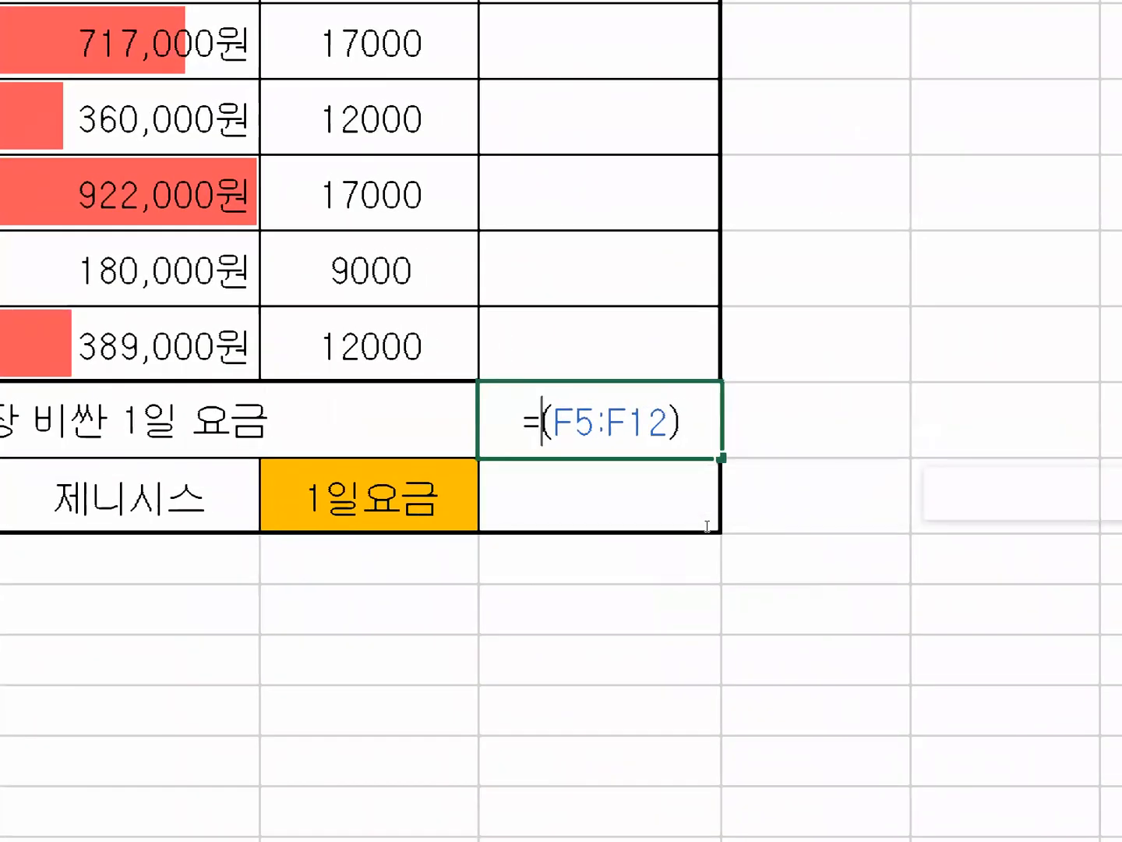
pyautogui.write('av')
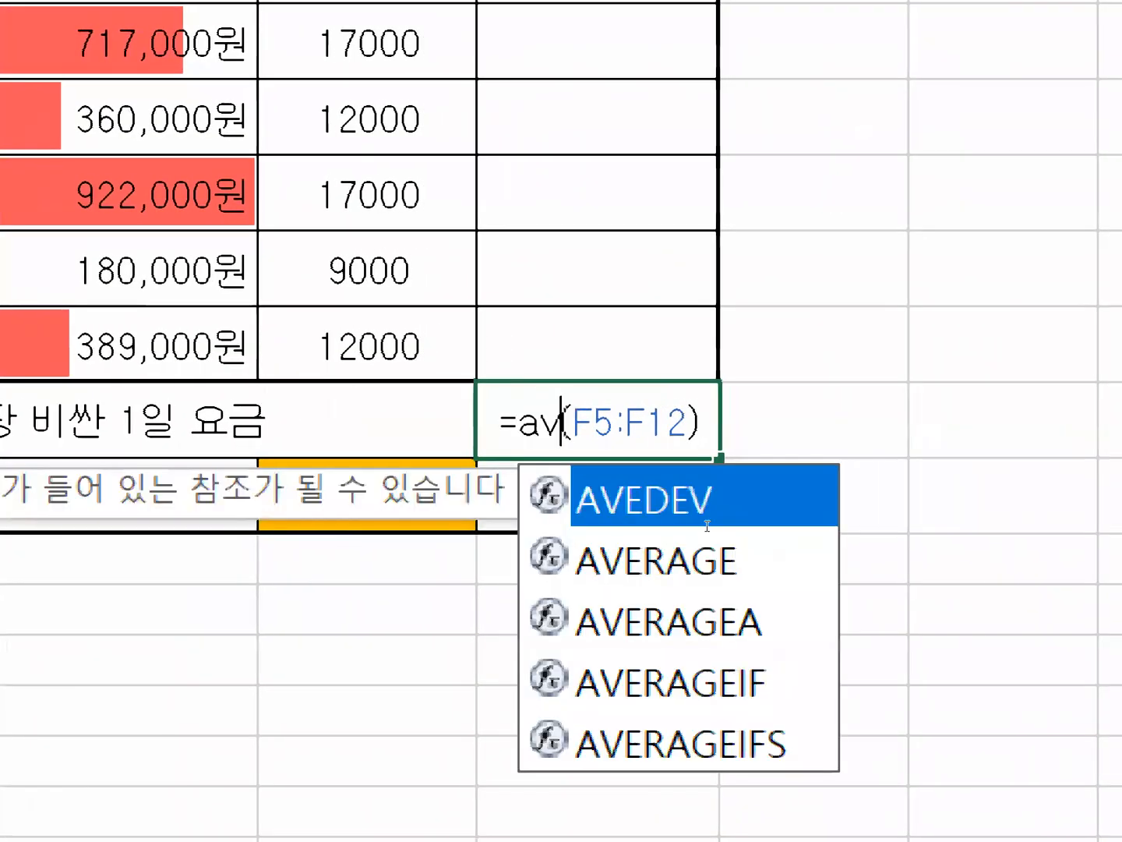
pyautogui.doubleClick(719, 584)
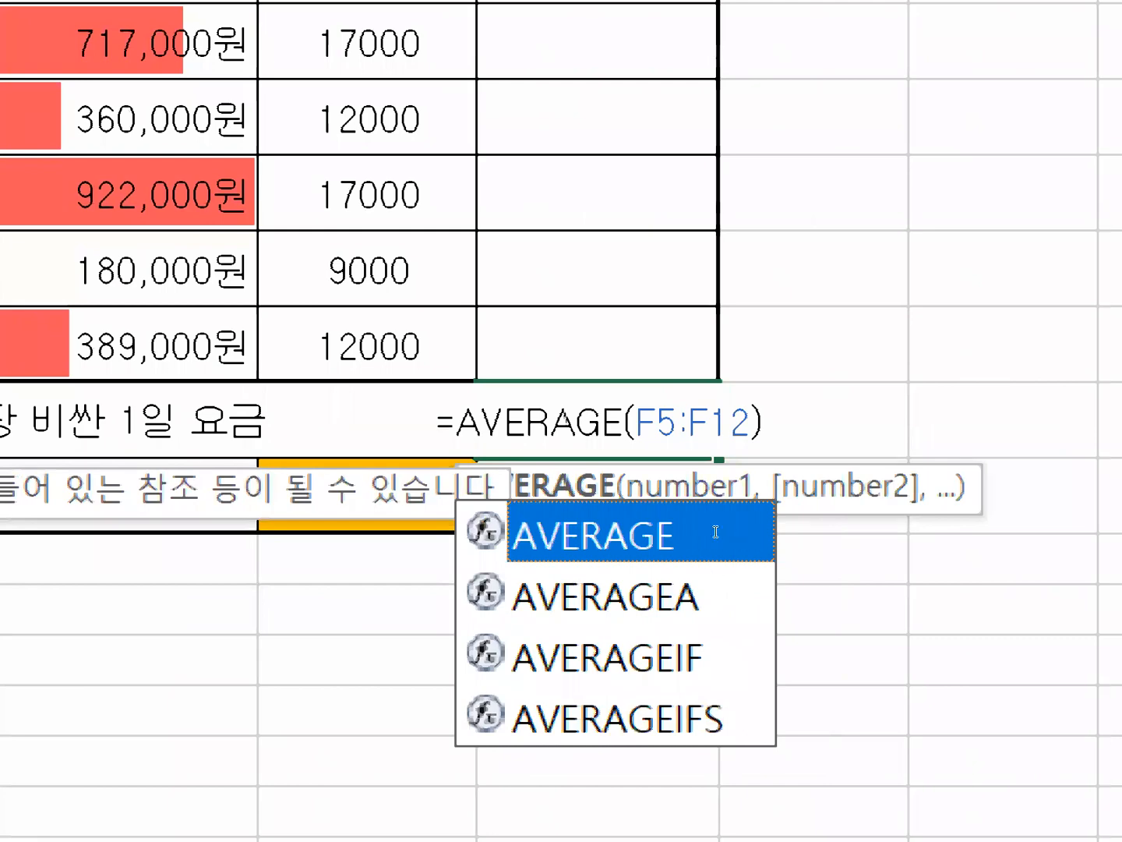
pyautogui.press('Return')
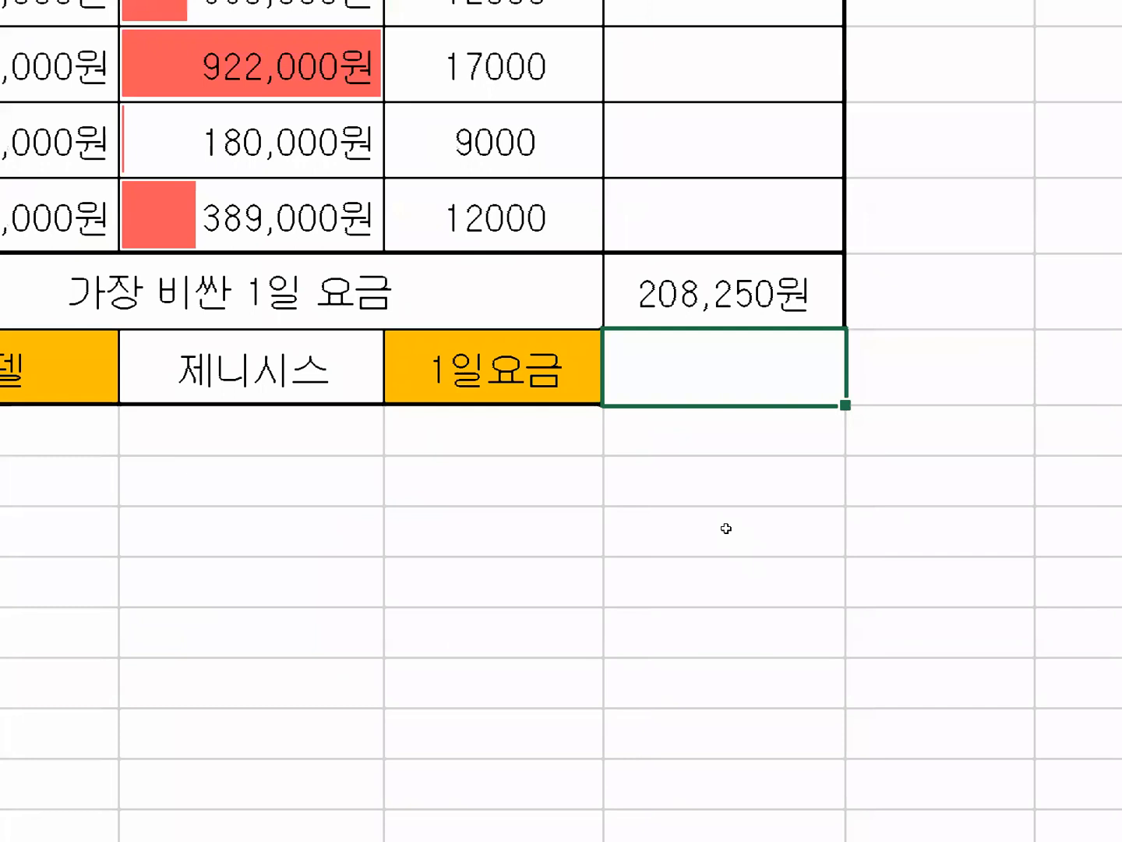
# Replace the AVERAGE function in J13 with MIN, keeping the range F5:F12.
pyautogui.press('Up')
pyautogui.press('F2')
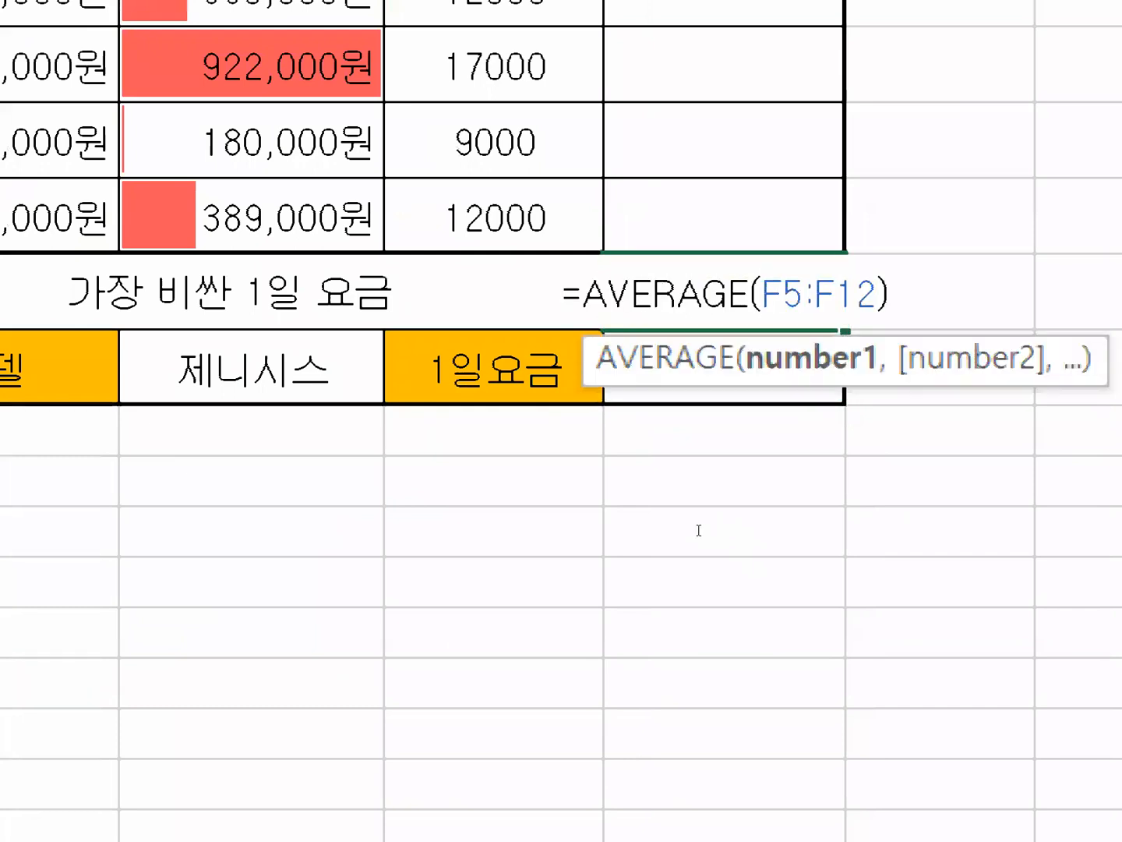
pyautogui.press('Escape')
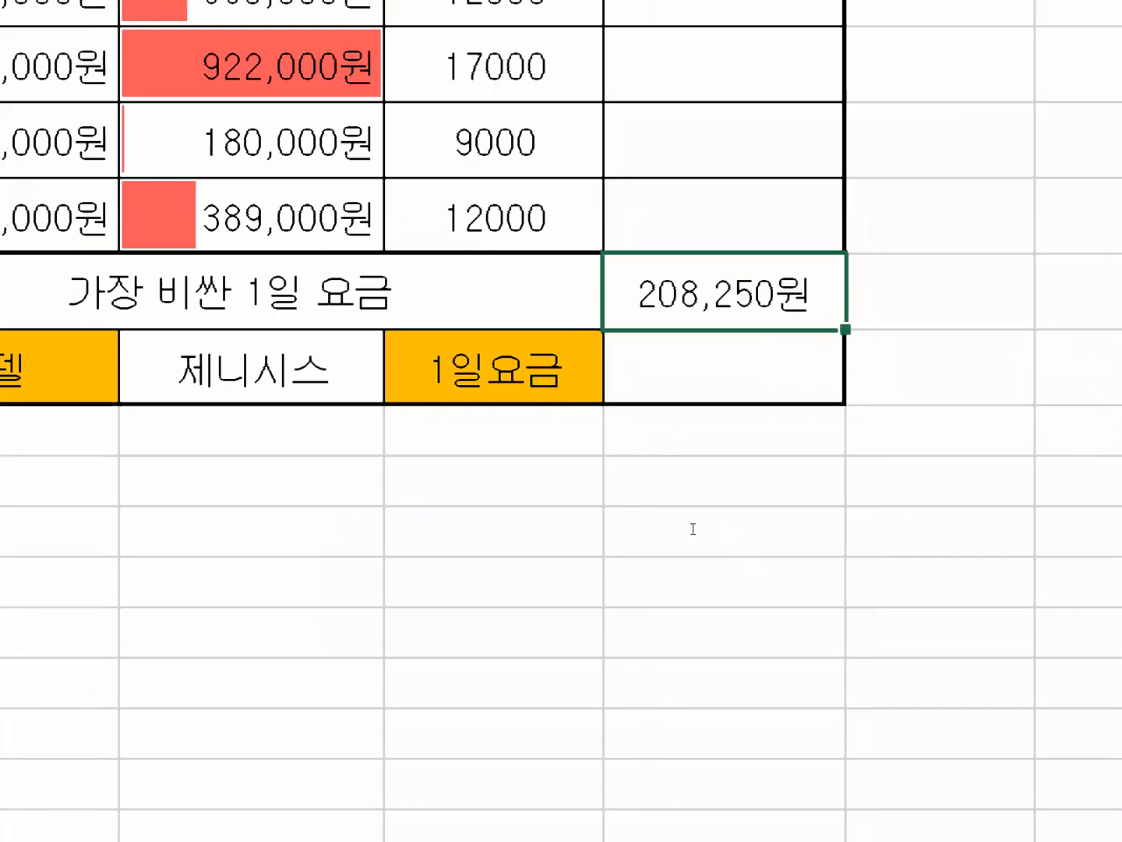
pyautogui.press('F2')
pyautogui.moveTo(669, 526); pyautogui.dragTo(725, 520)
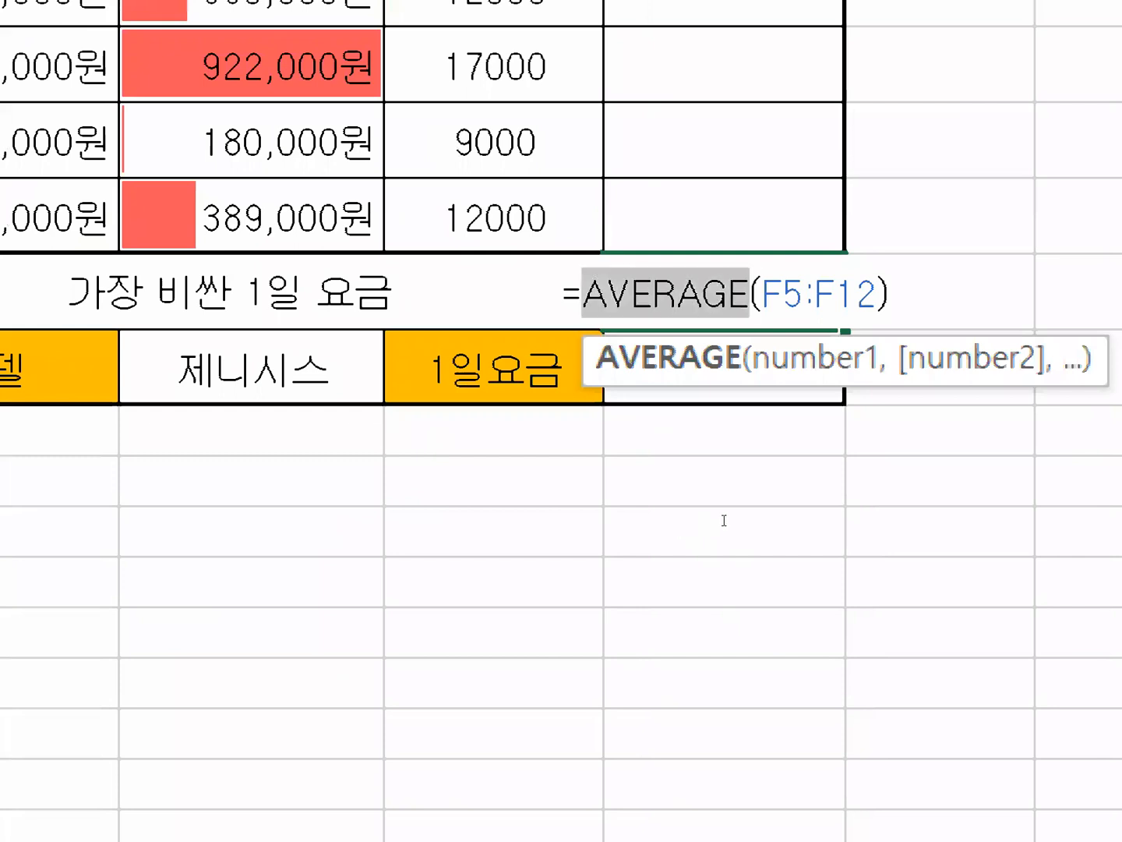
pyautogui.write('min')
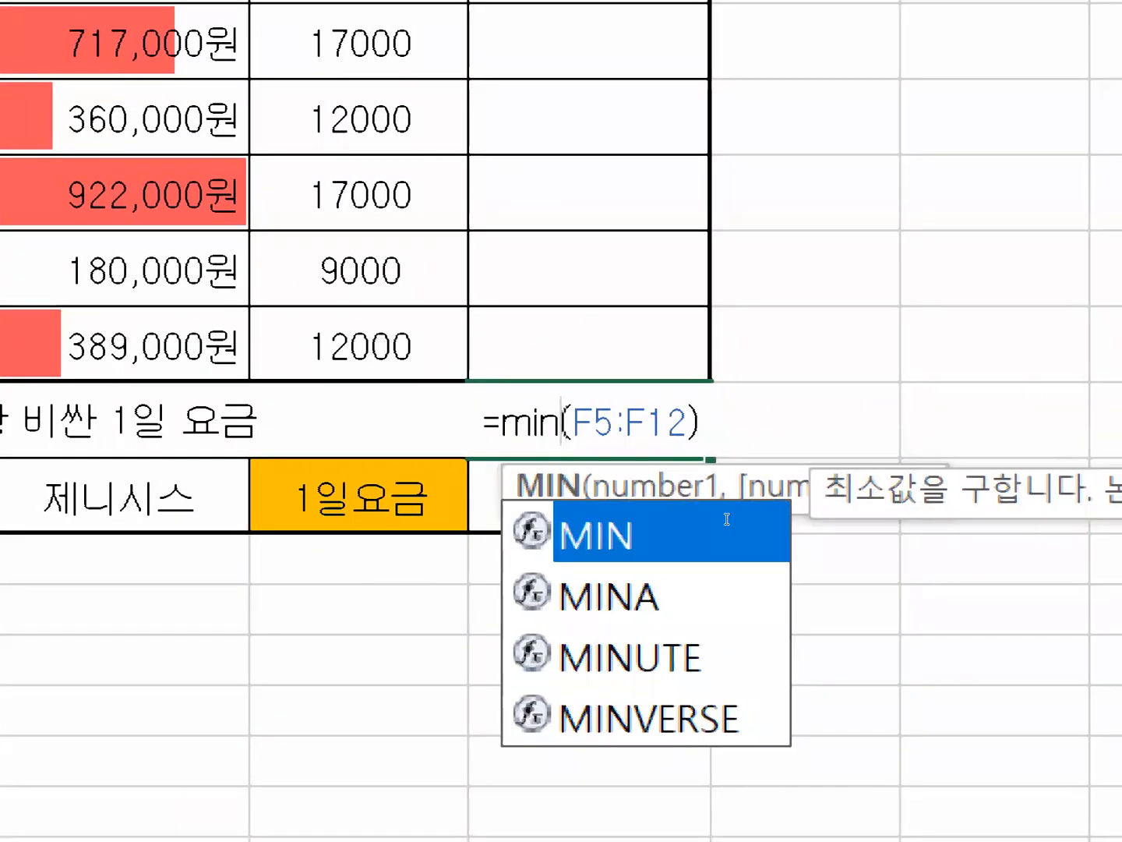
pyautogui.press('Return')
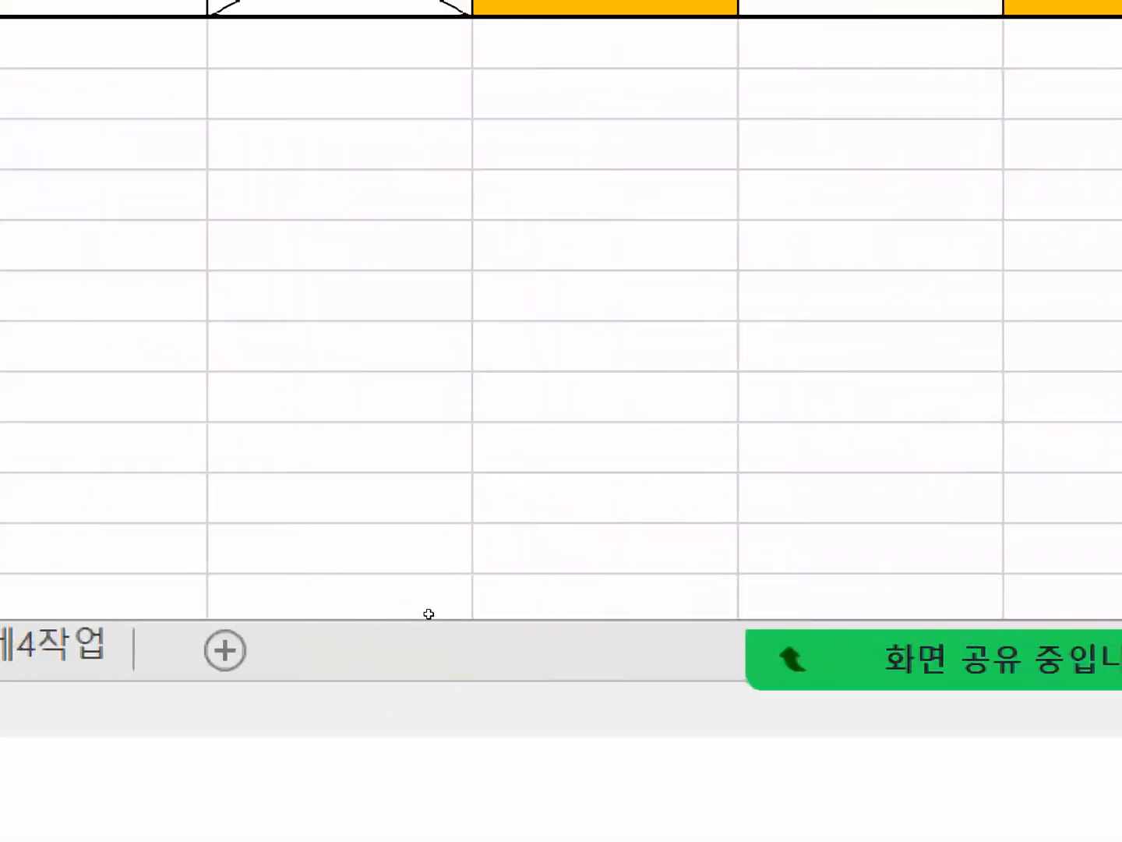
# Write the function list "sum average max min" as a note in cell G17 below the table.
pyautogui.click(605, 146)
pyautogui.write('sum')
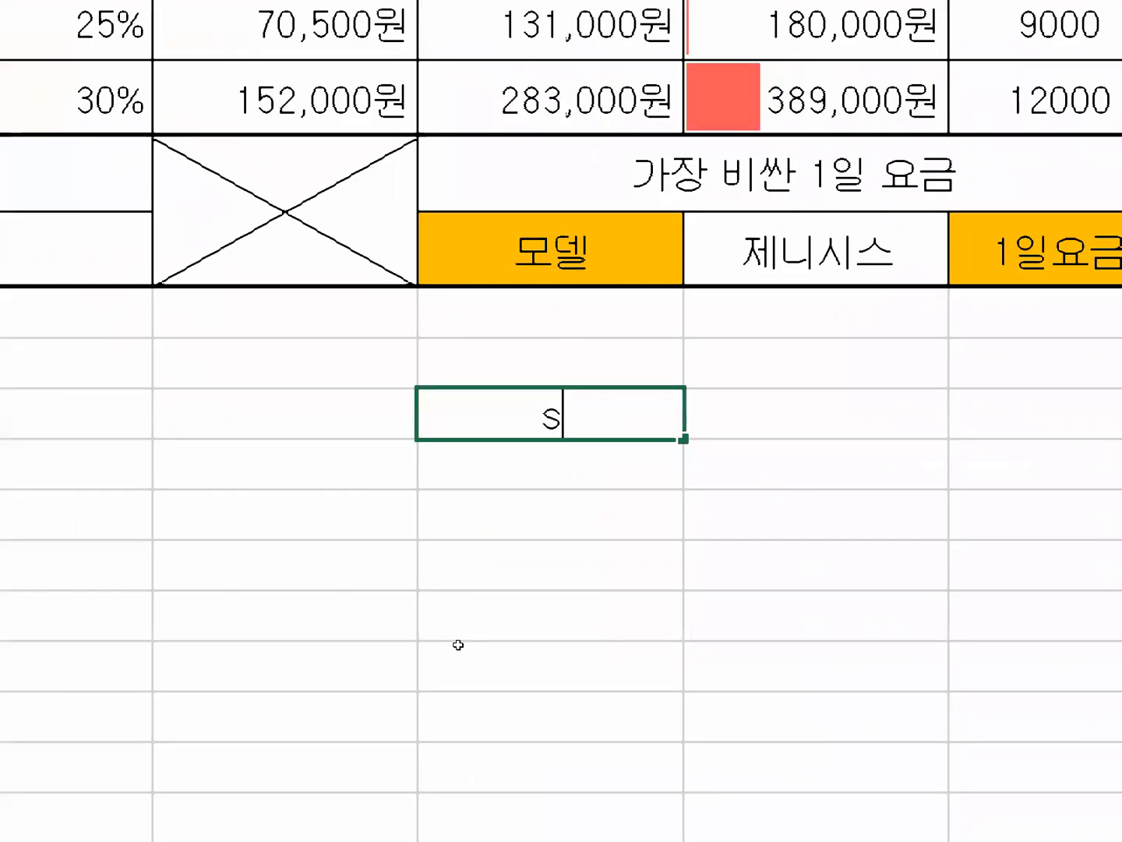
pyautogui.write(' average')
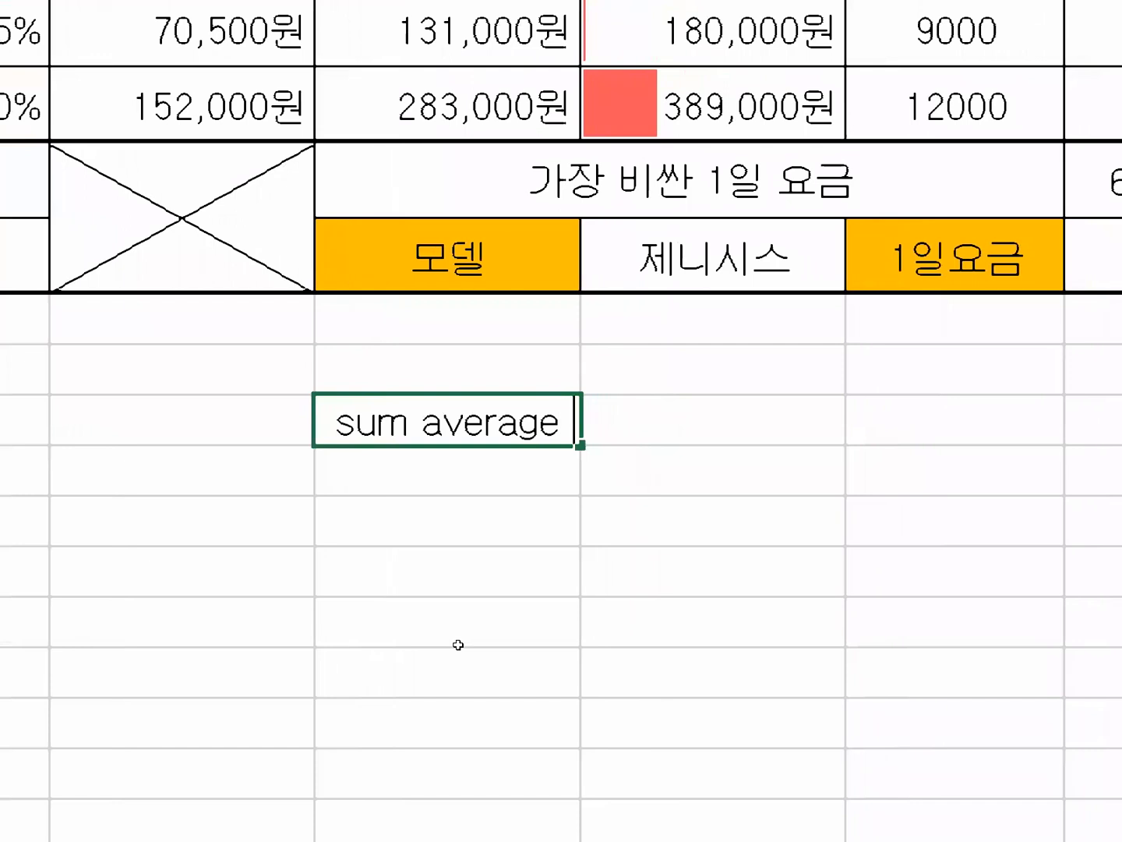
pyautogui.write(' max min')
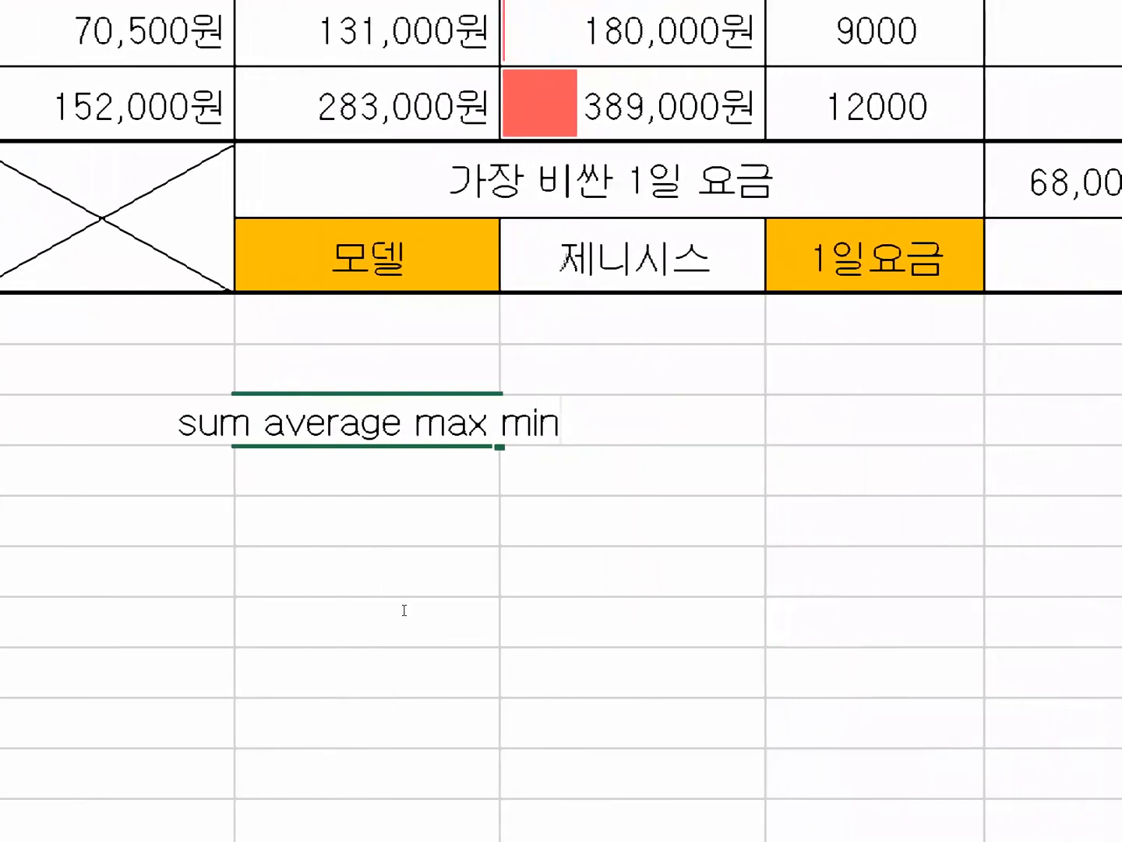
# In the G17 note, insert 합계 before sum and 평균 before average.
pyautogui.press('Home')
pyautogui.write('합')
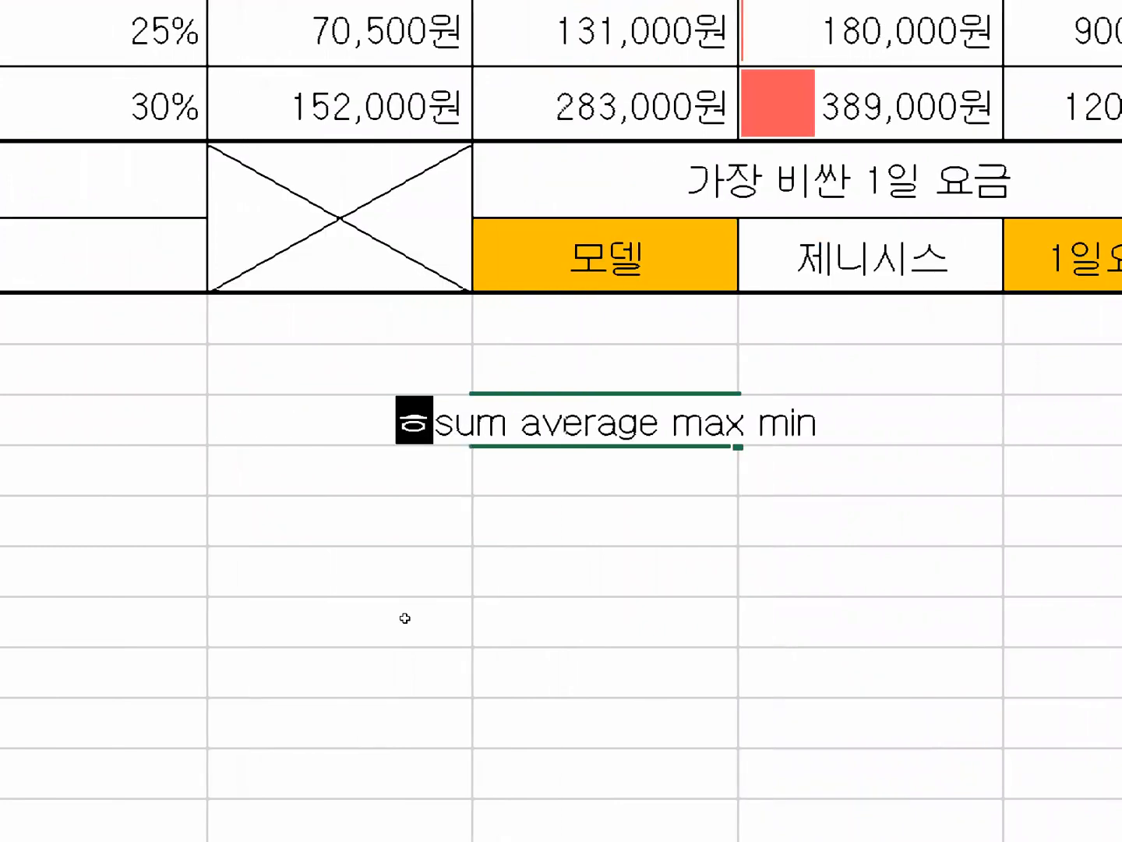
pyautogui.write('계|')
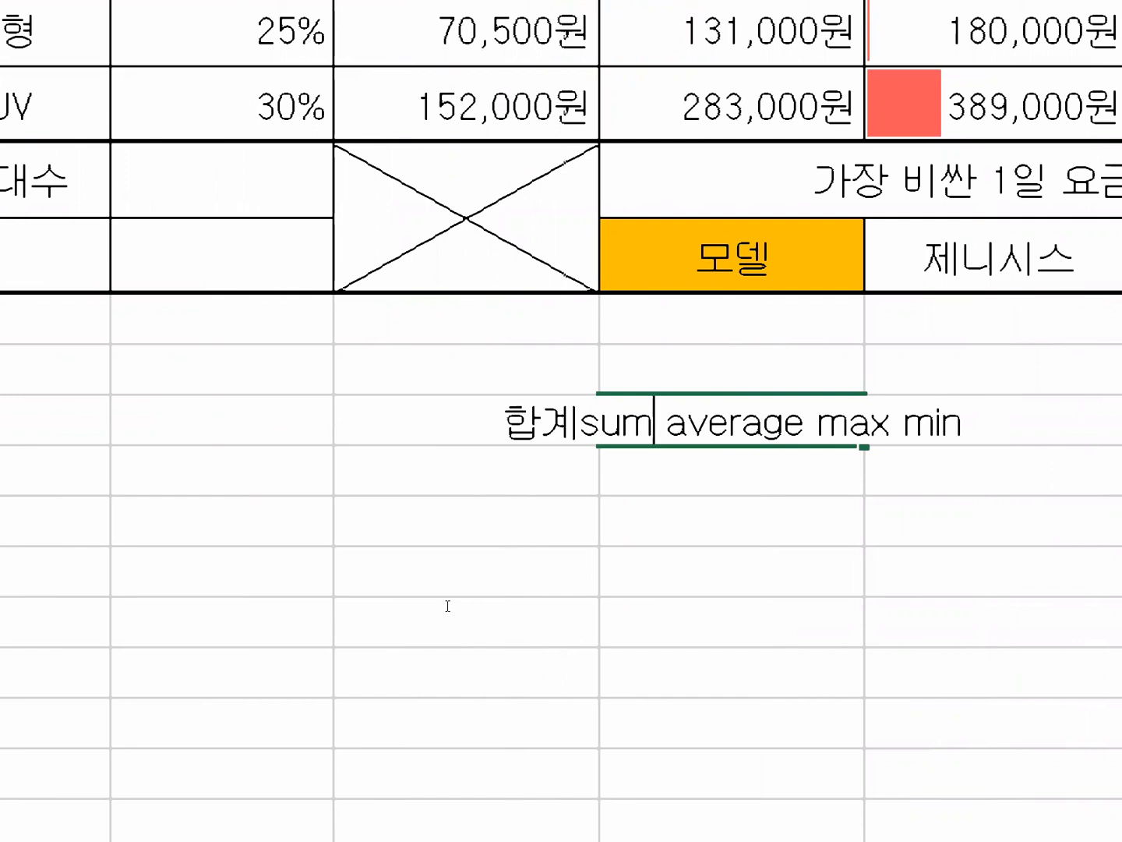
pyautogui.press('Right')
pyautogui.press('Right')
pyautogui.press('Right')
pyautogui.press('Right')
pyautogui.write('평규')
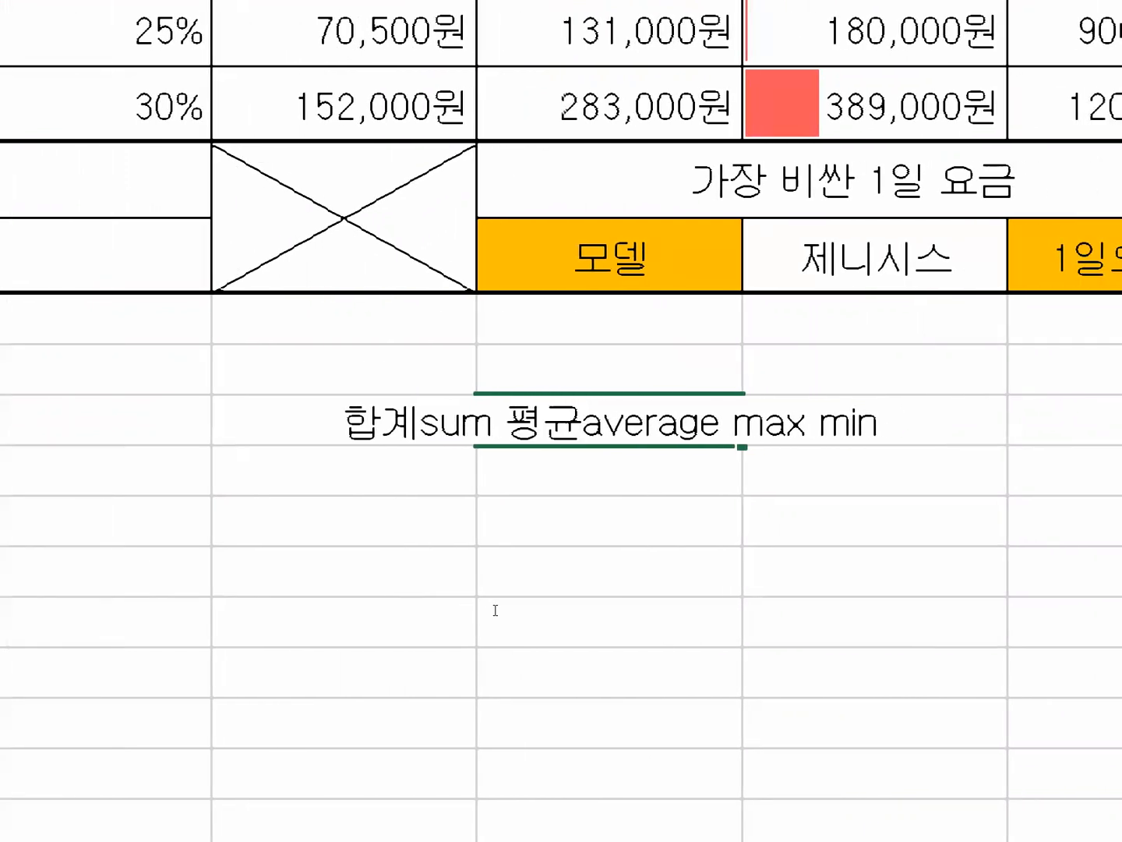
# In the G17 note, insert 최대값 before max and 최소값 before min.
pyautogui.press('Right')
pyautogui.press('Right')
pyautogui.press('Right')
pyautogui.press('Right')
pyautogui.press('Right')
pyautogui.press('Right')
pyautogui.press('Right')
pyautogui.press('Right')
pyautogui.write('최대값')
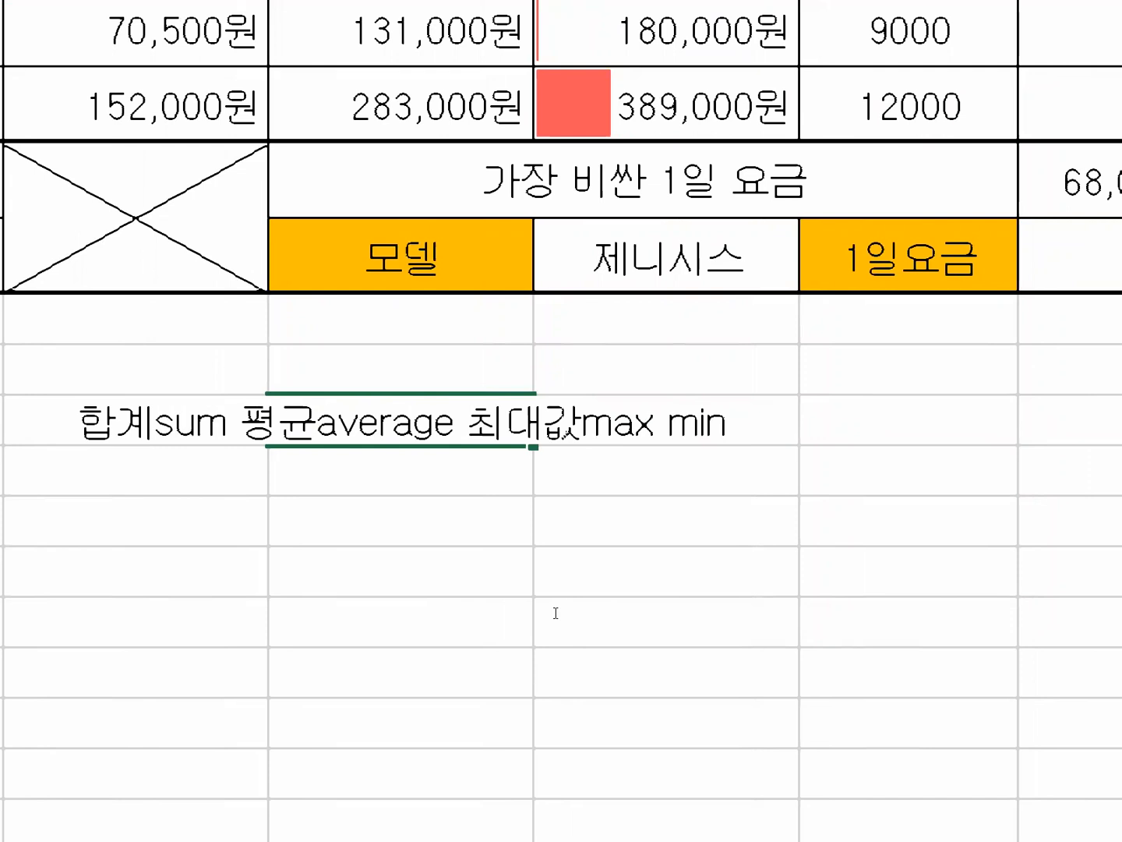
pyautogui.press('Right')
pyautogui.press('Right')
pyautogui.press('Right')
pyautogui.press('Right')
pyautogui.write('최소')
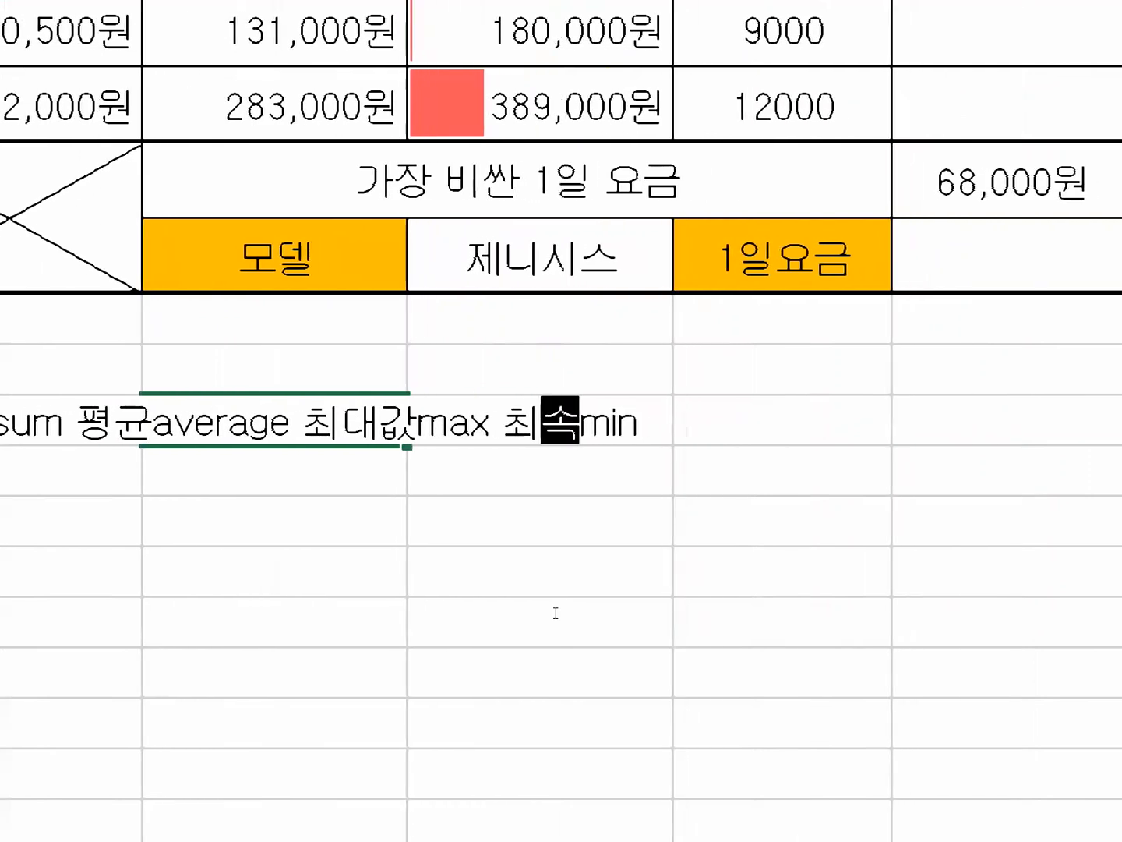
pyautogui.write('값')
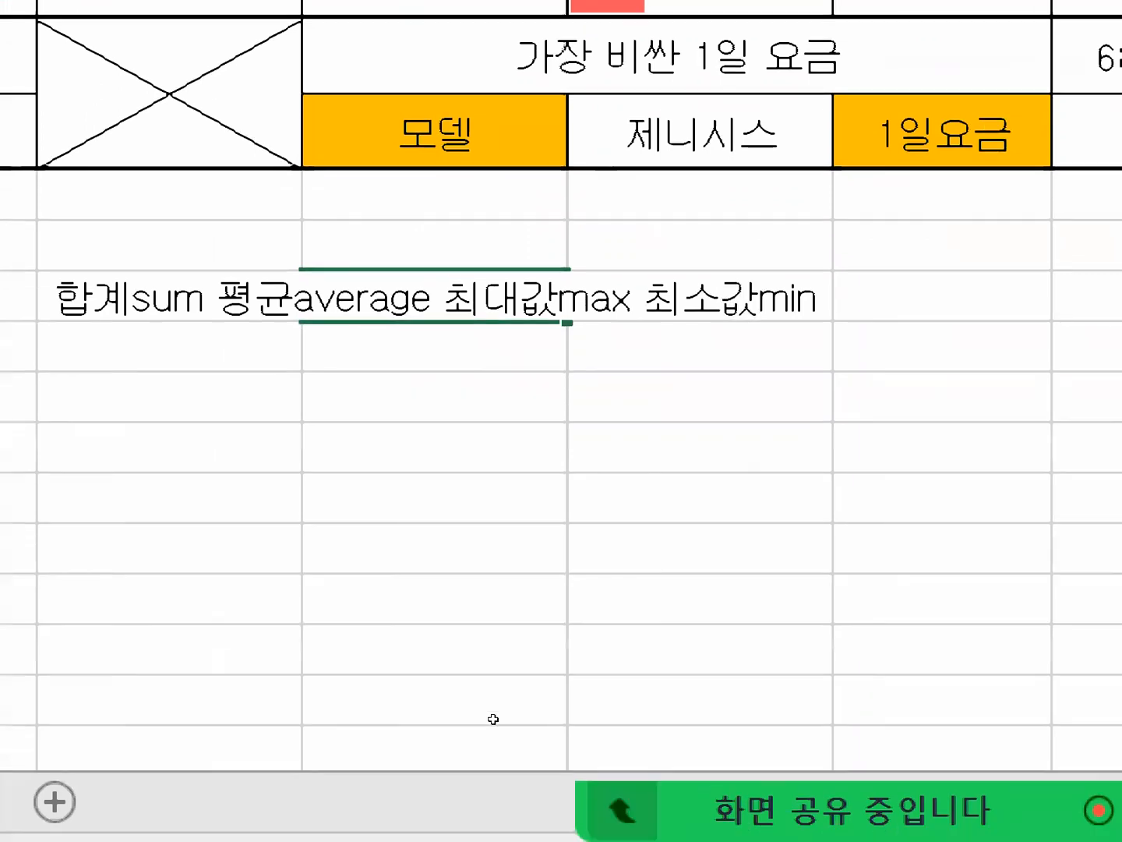
pyautogui.press('Return')
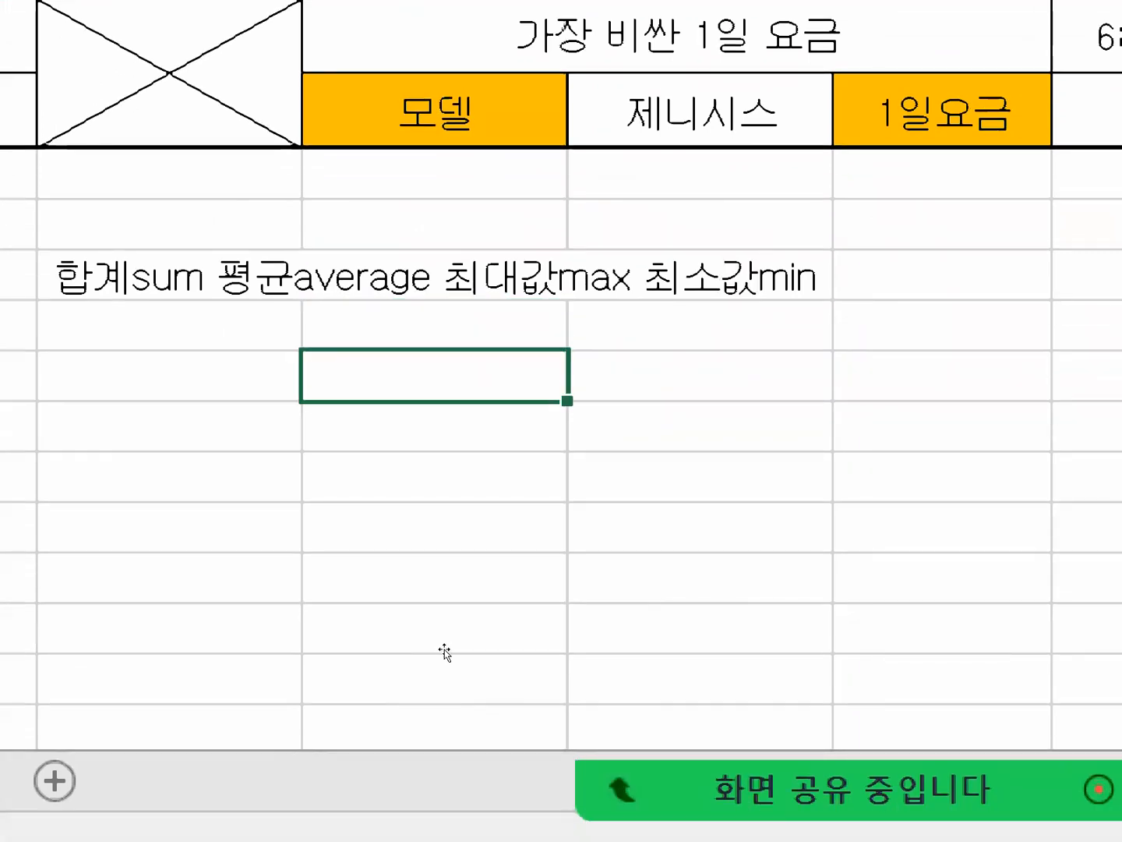
# Write the syntax note "learge(범위,몇번째큰값)" in cell G19, two rows below the function list.
pyautogui.write('ㅣ')
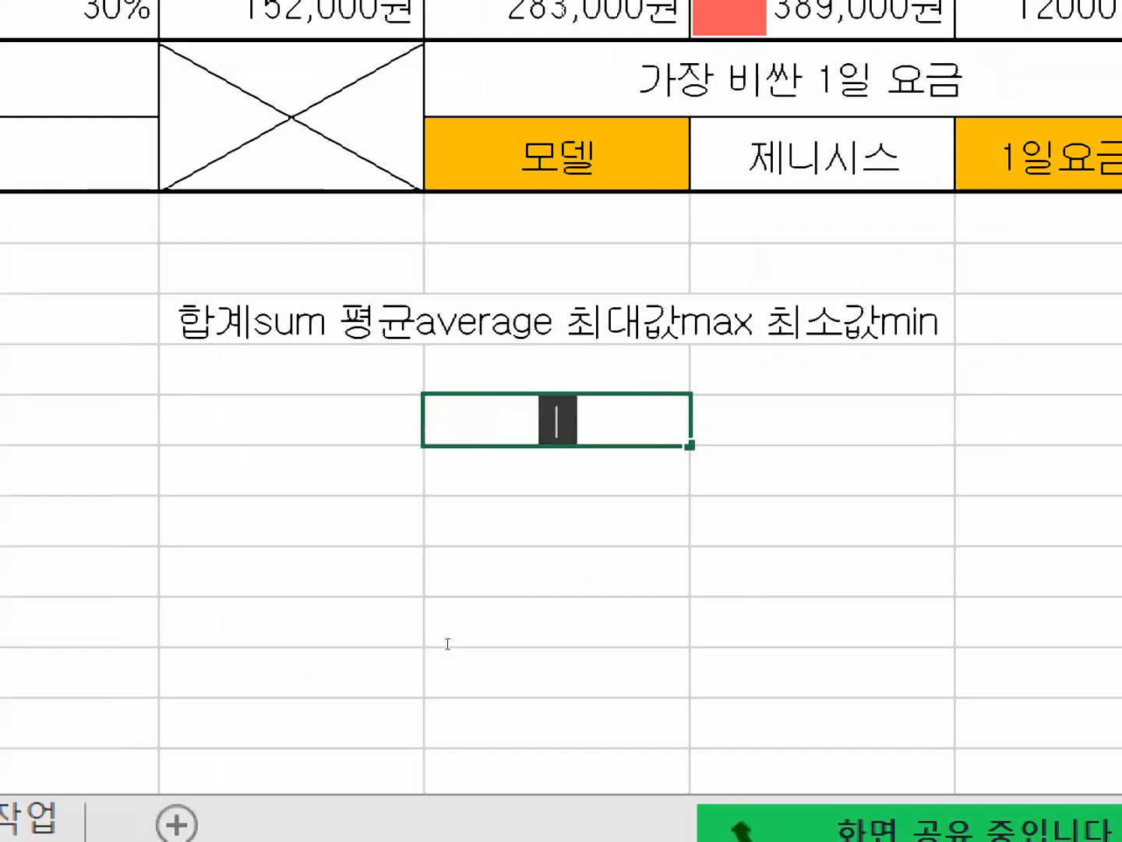
pyautogui.press('BackSpace')
pyautogui.write('learge')
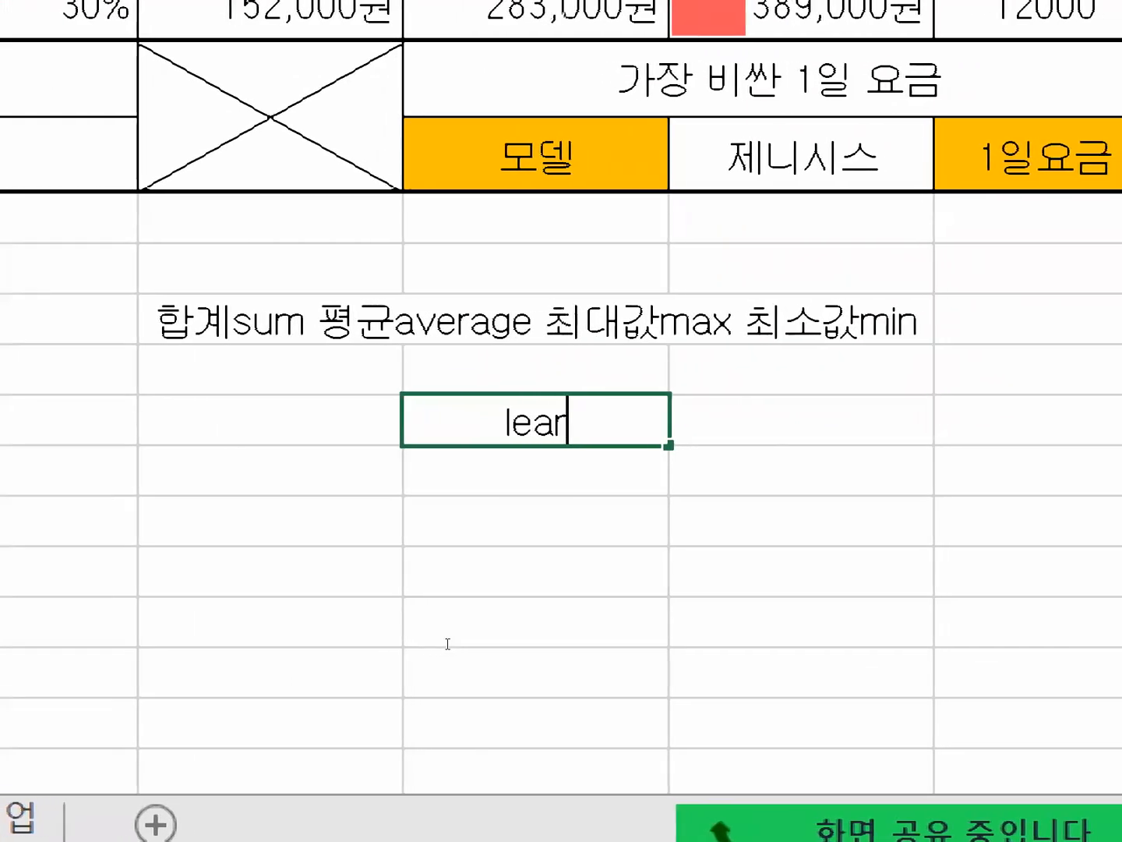
pyautogui.write('(')
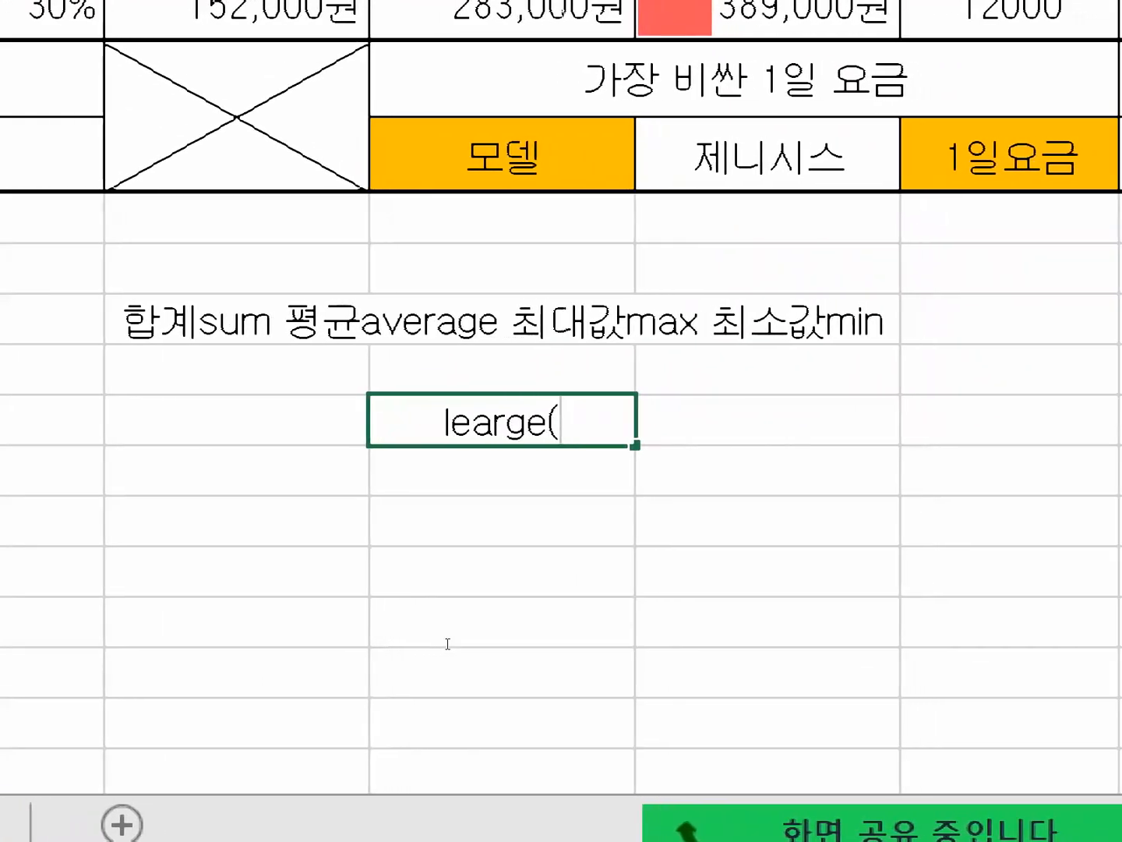
pyautogui.write('q')
pyautogui.press('BackSpace')
pyautogui.press('Hangul')
pyautogui.write('범우')
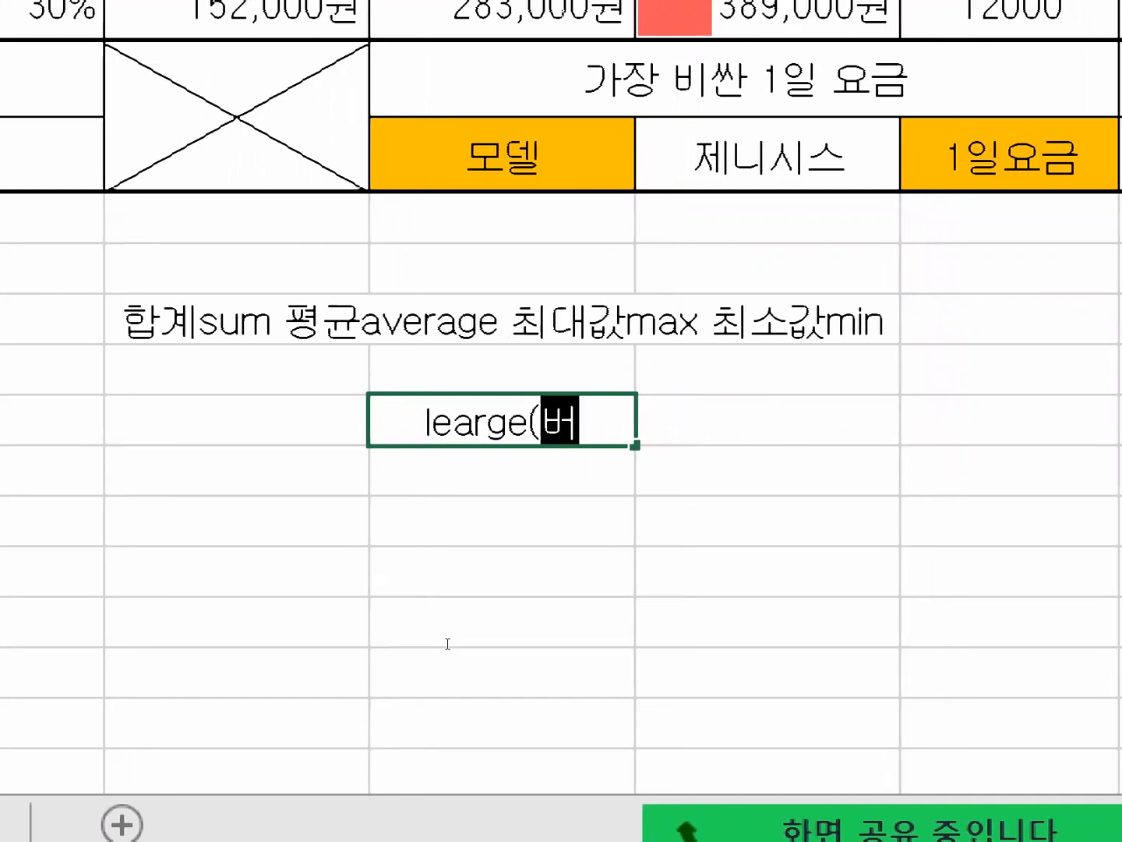
pyautogui.write('ㅣ,')
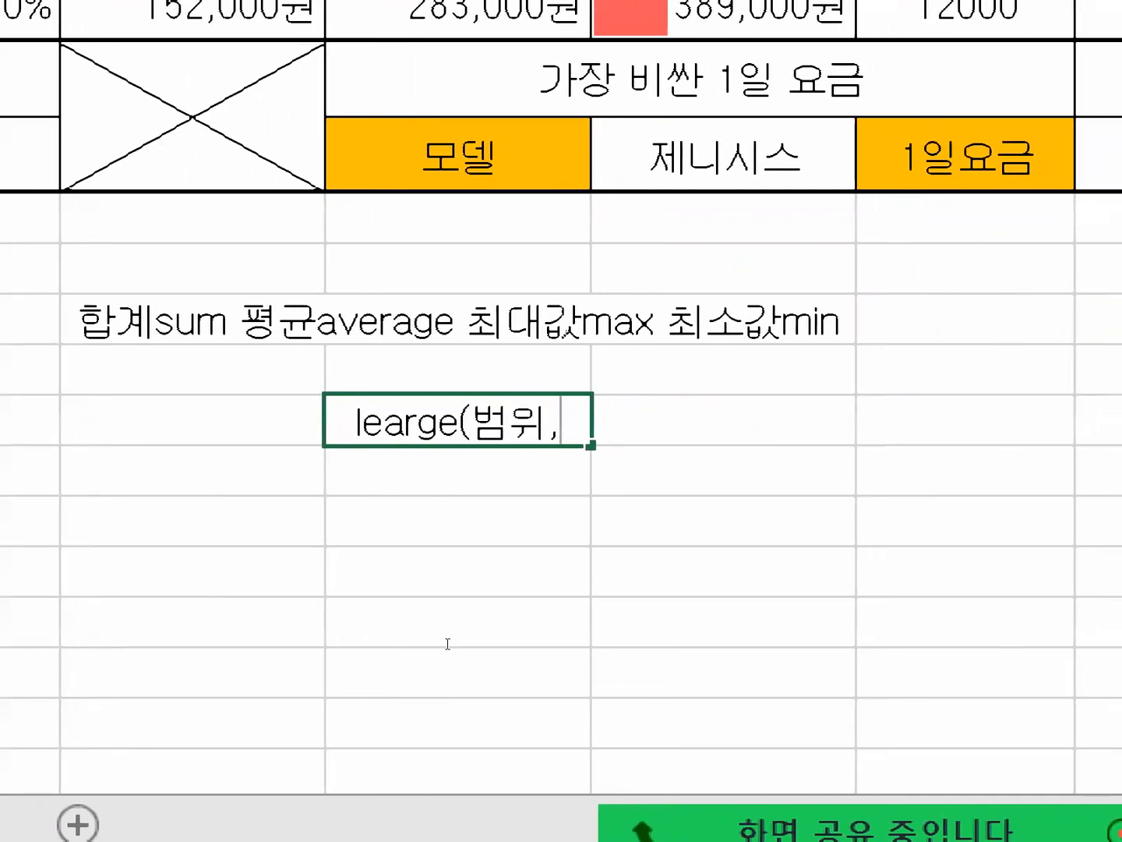
pyautogui.write('몇번째')
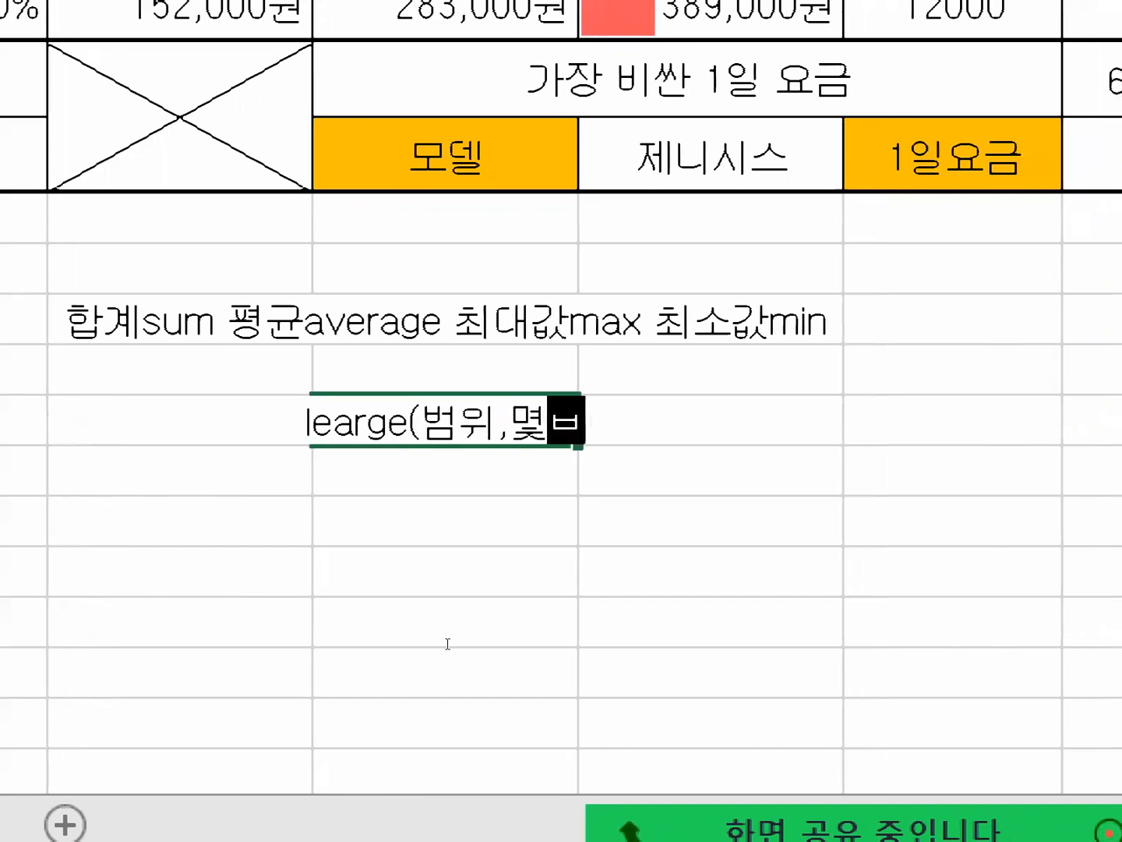
pyautogui.write('갑')
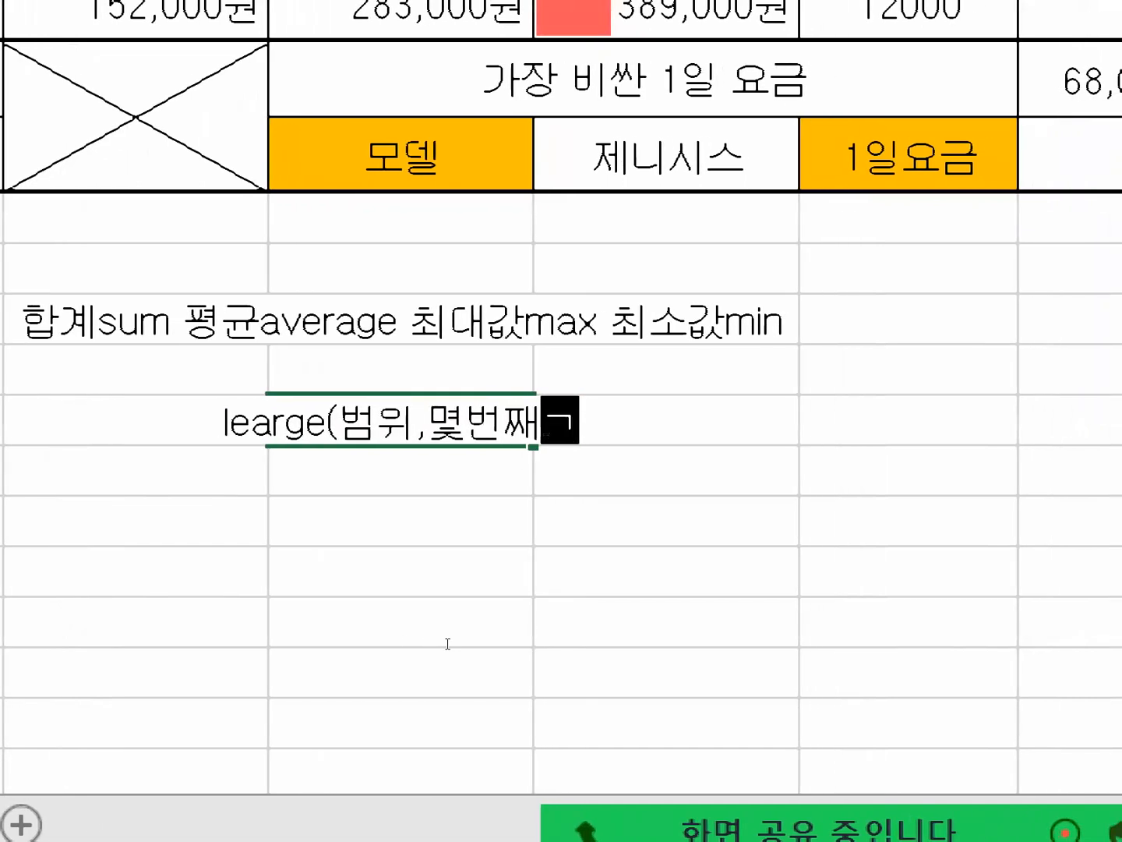
pyautogui.press('BackSpace')
pyautogui.write('ㅋㅡ,')
pyautogui.press('BackSpace')
pyautogui.press('BackSpace')
pyautogui.write('ㅋㅡㄴㄱㅏㅂㅅ')
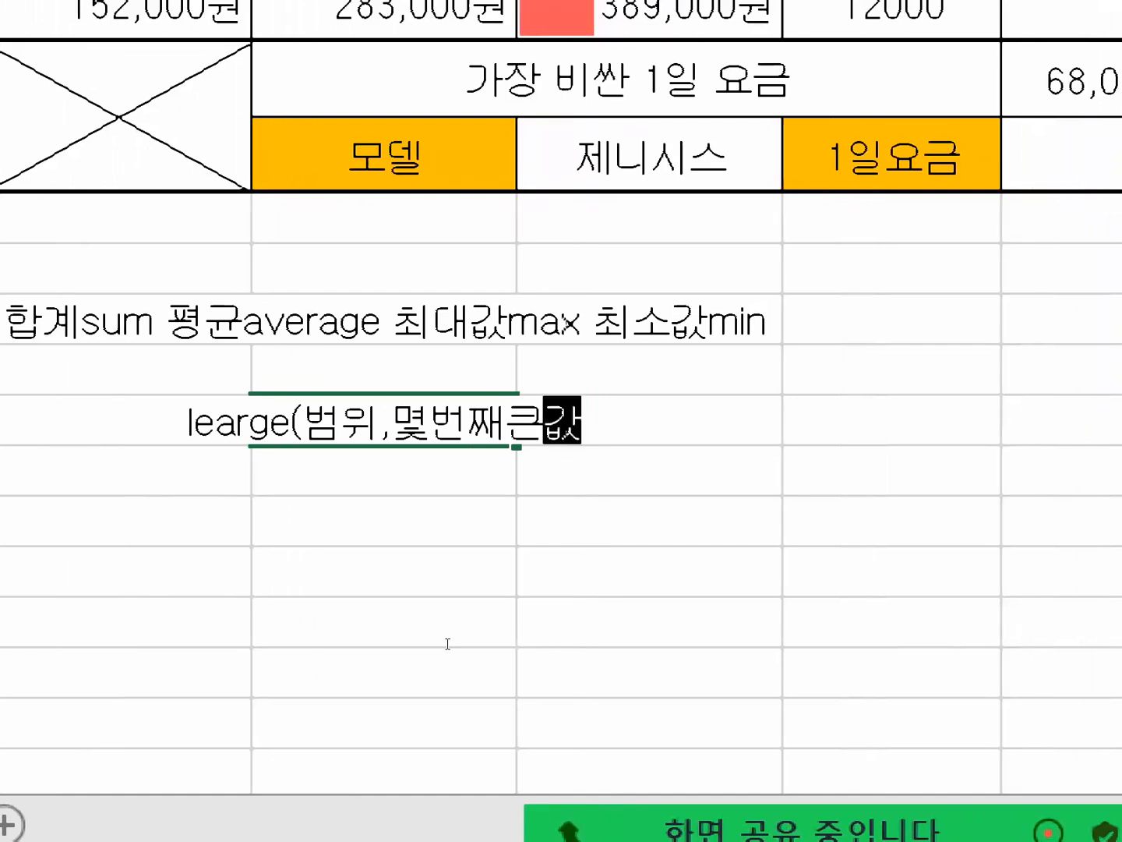
pyautogui.write(')')
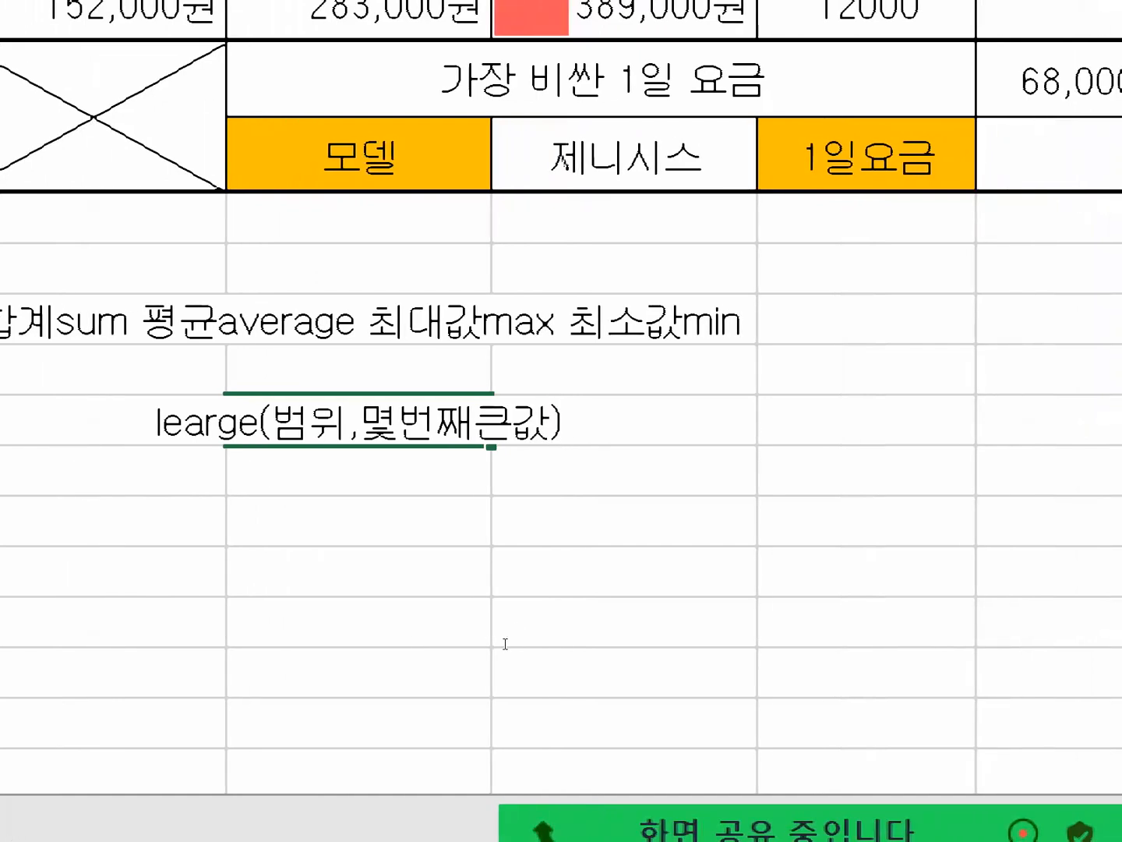
# Try 1 and 2 as the second argument of the G19 syntax note and restore 몇번째큰값.
pyautogui.hotkey('ctrl', 'shift', 'Left')
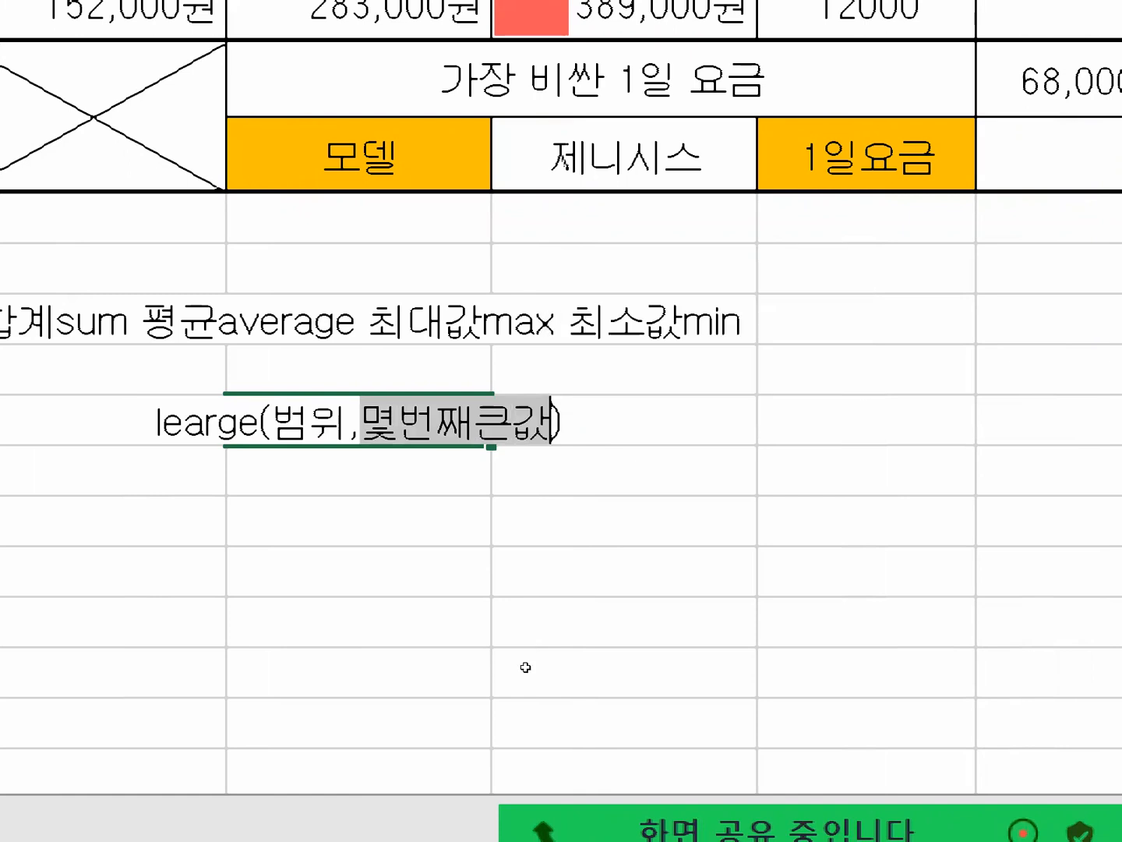
pyautogui.write('1')
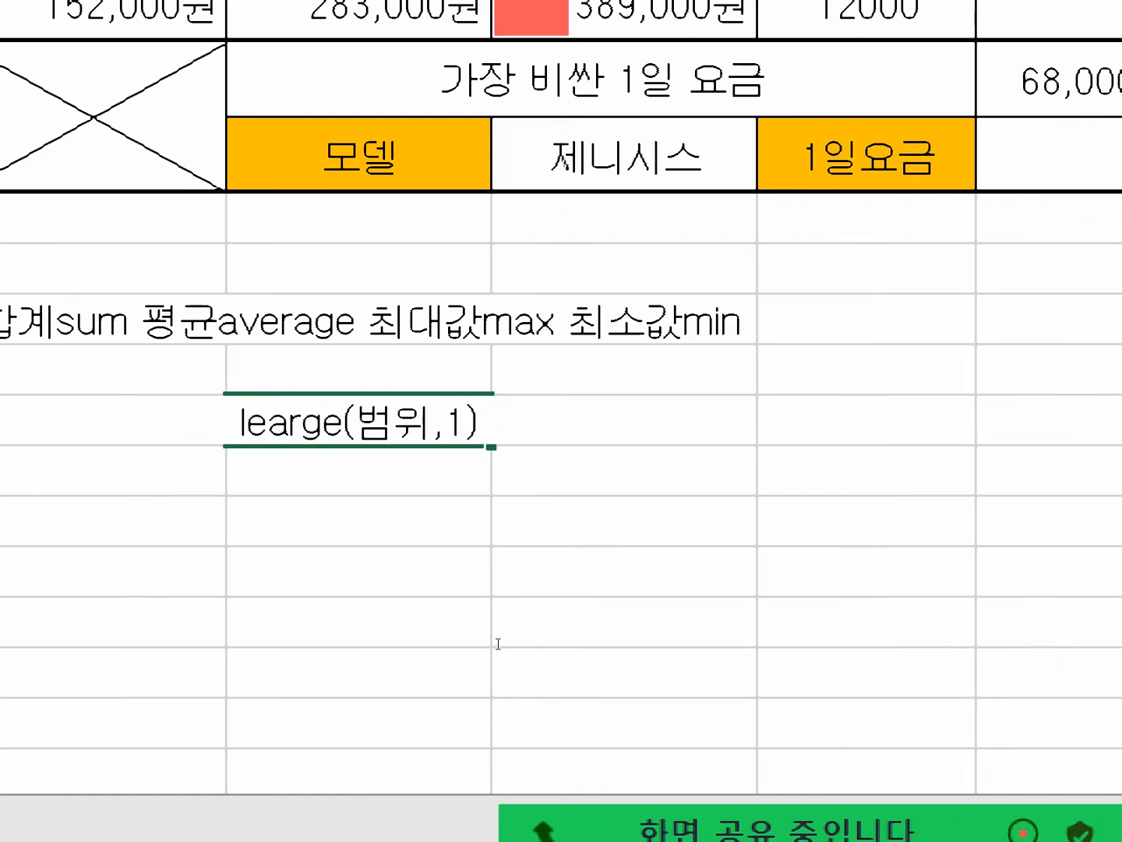
pyautogui.hotkey('shift', 'Left')
pyautogui.write('2')
pyautogui.hotkey('shift', 'Left')
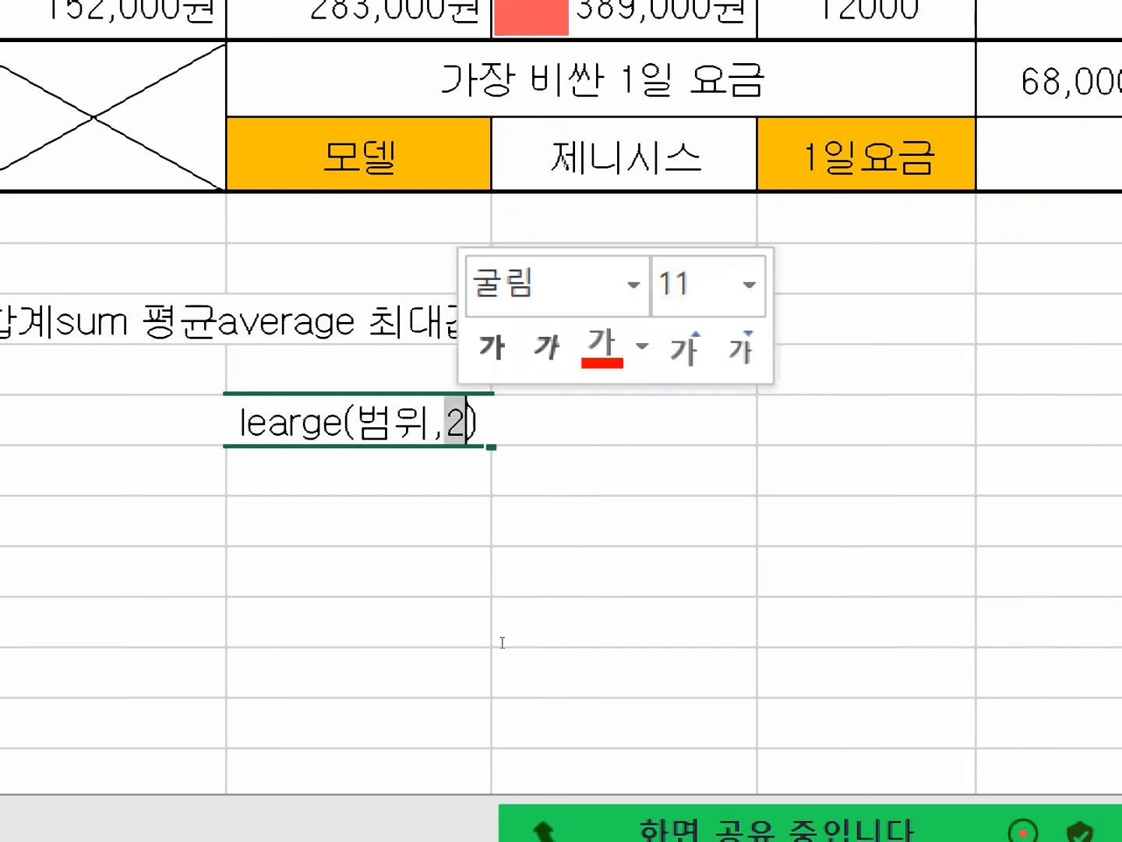
pyautogui.write('몇번째')
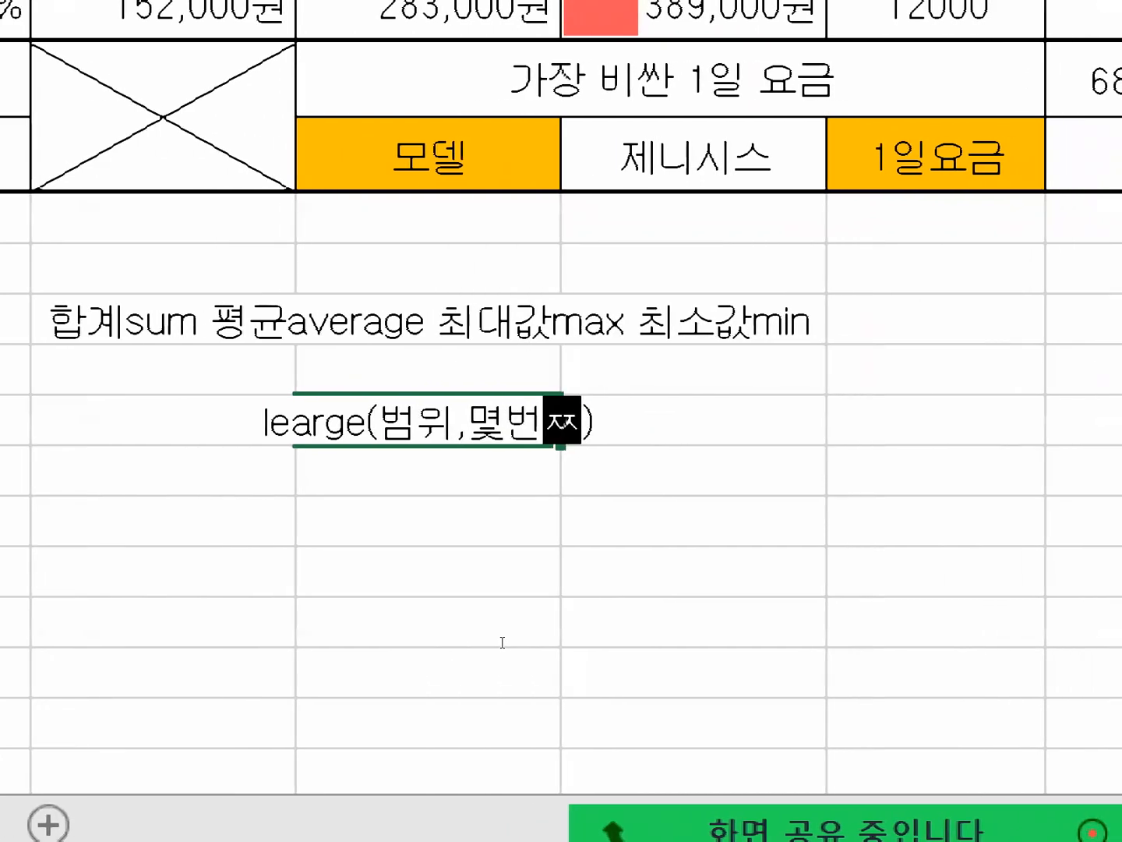
pyautogui.write('큰값')
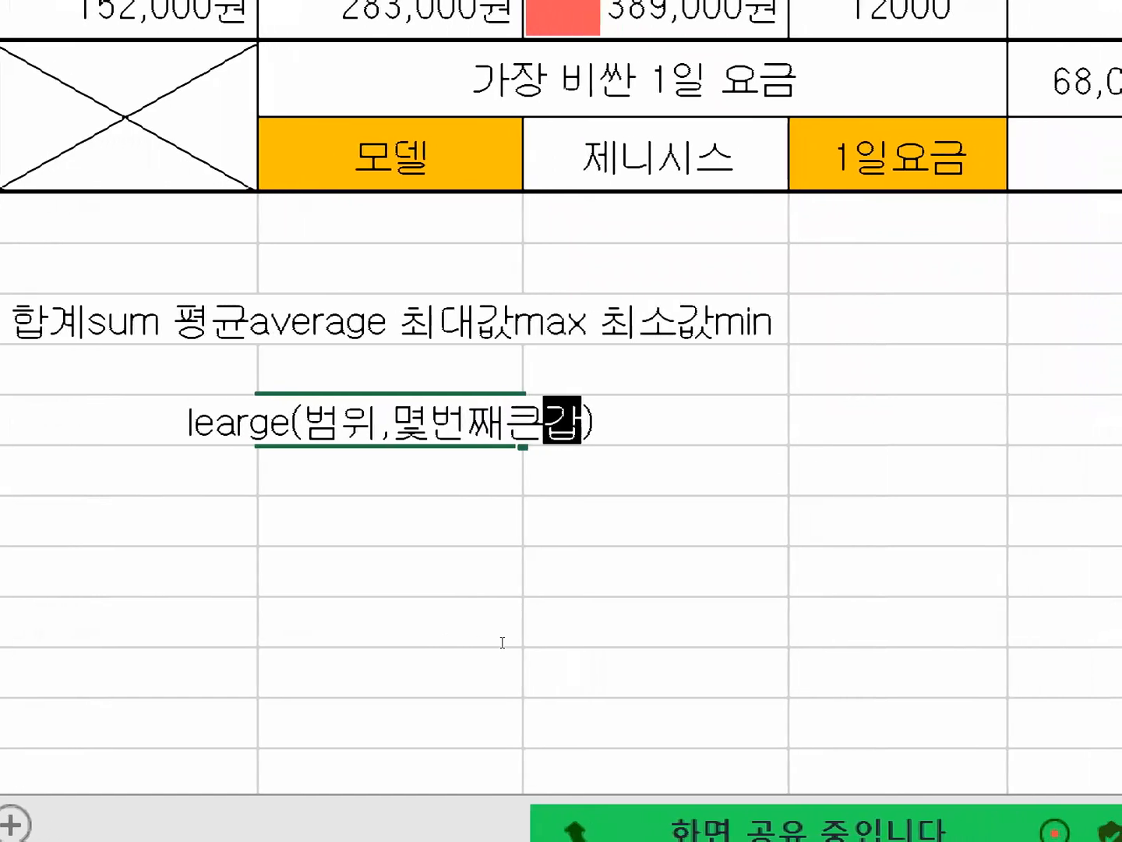
# Append the function name "small" after the closing parenthesis in the G19 note.
pyautogui.press('Right')
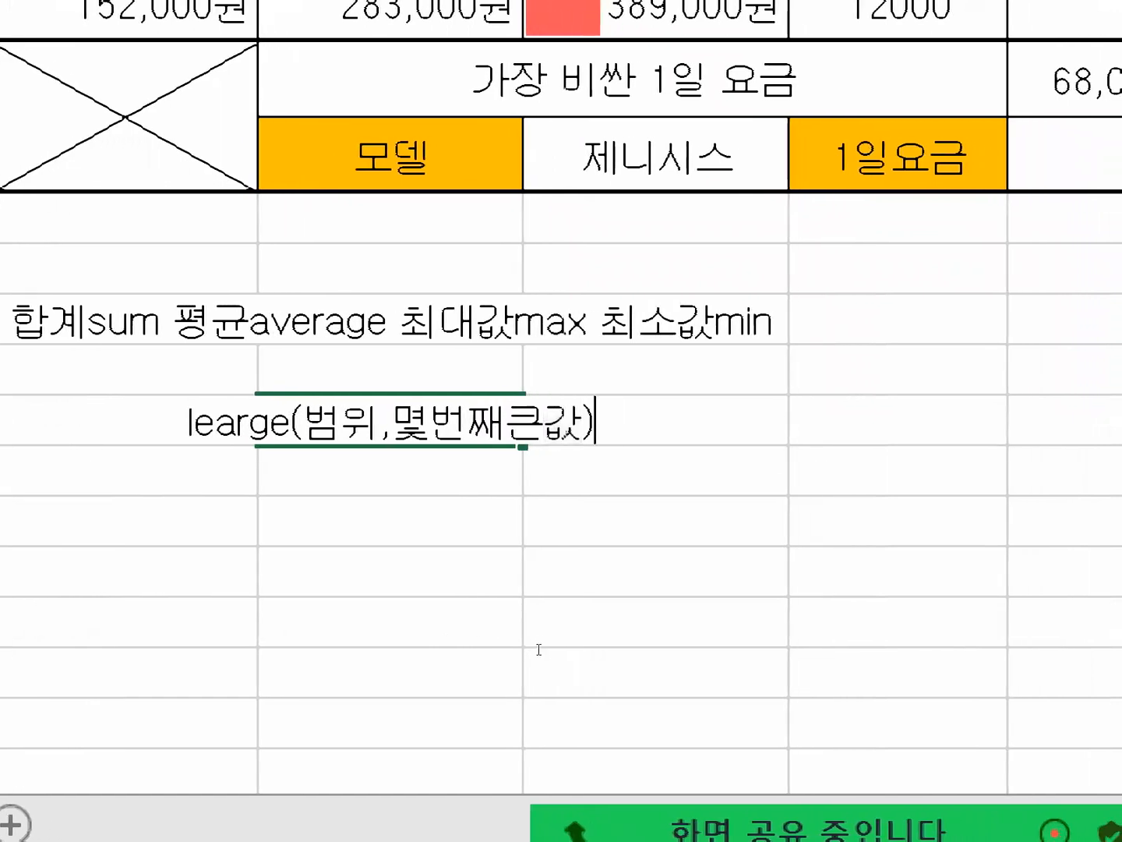
pyautogui.write('s')
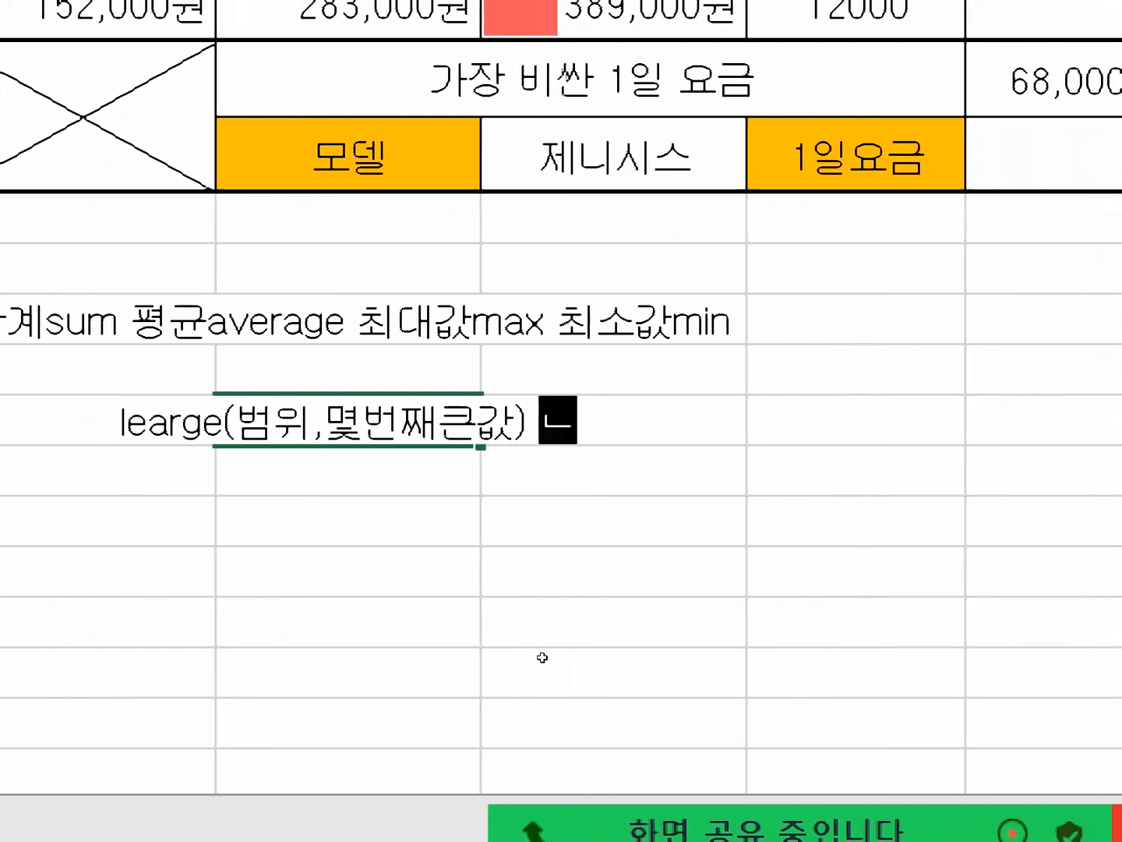
pyautogui.write('mall')
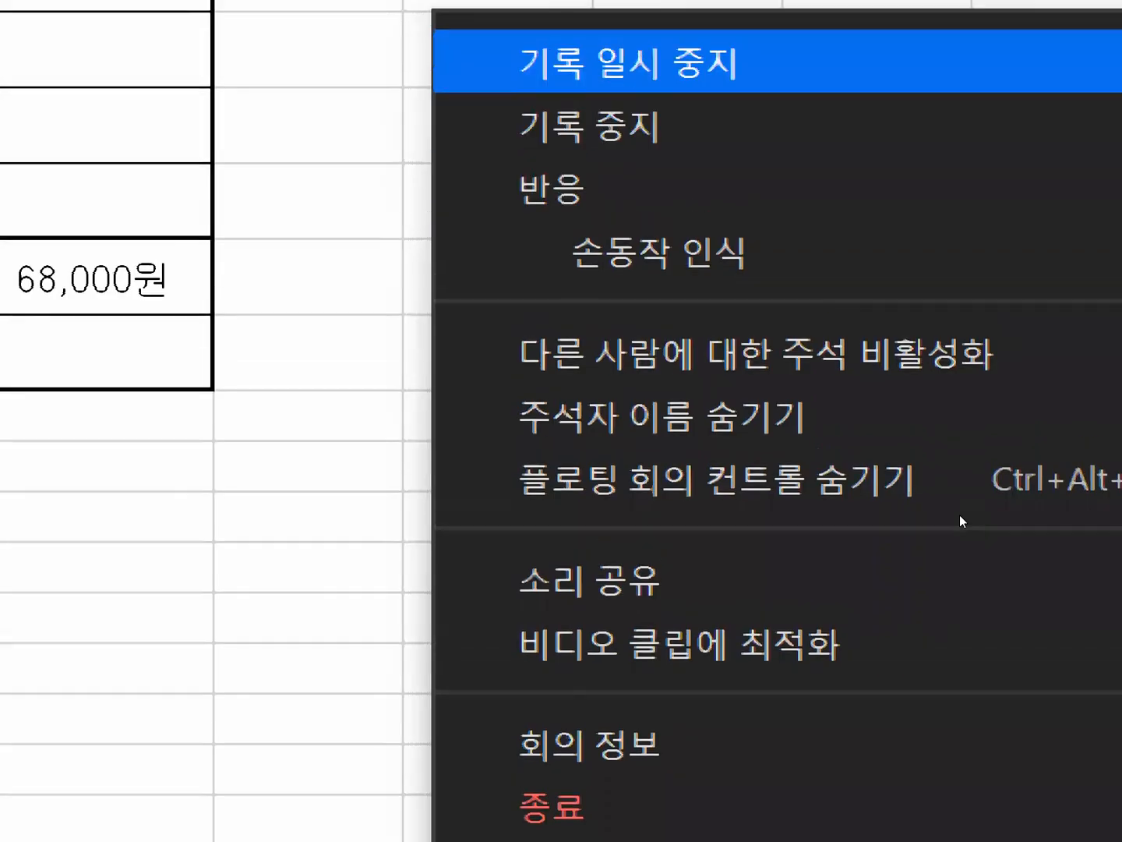
# Start a DCOUNTA formula in cell E14 for 대형 차량의 모델 대수 and open its function arguments.
pyautogui.click(627, 4)
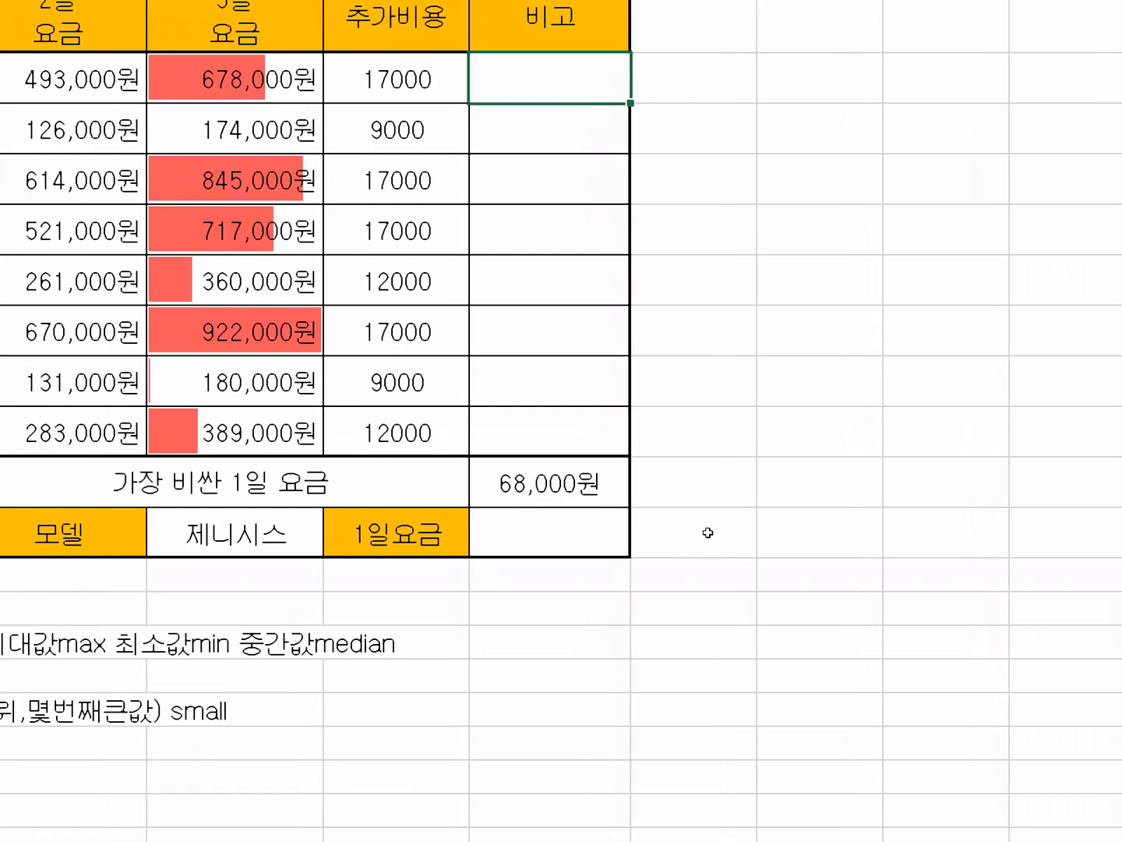
pyautogui.hotkey('ctrl', 'Down')
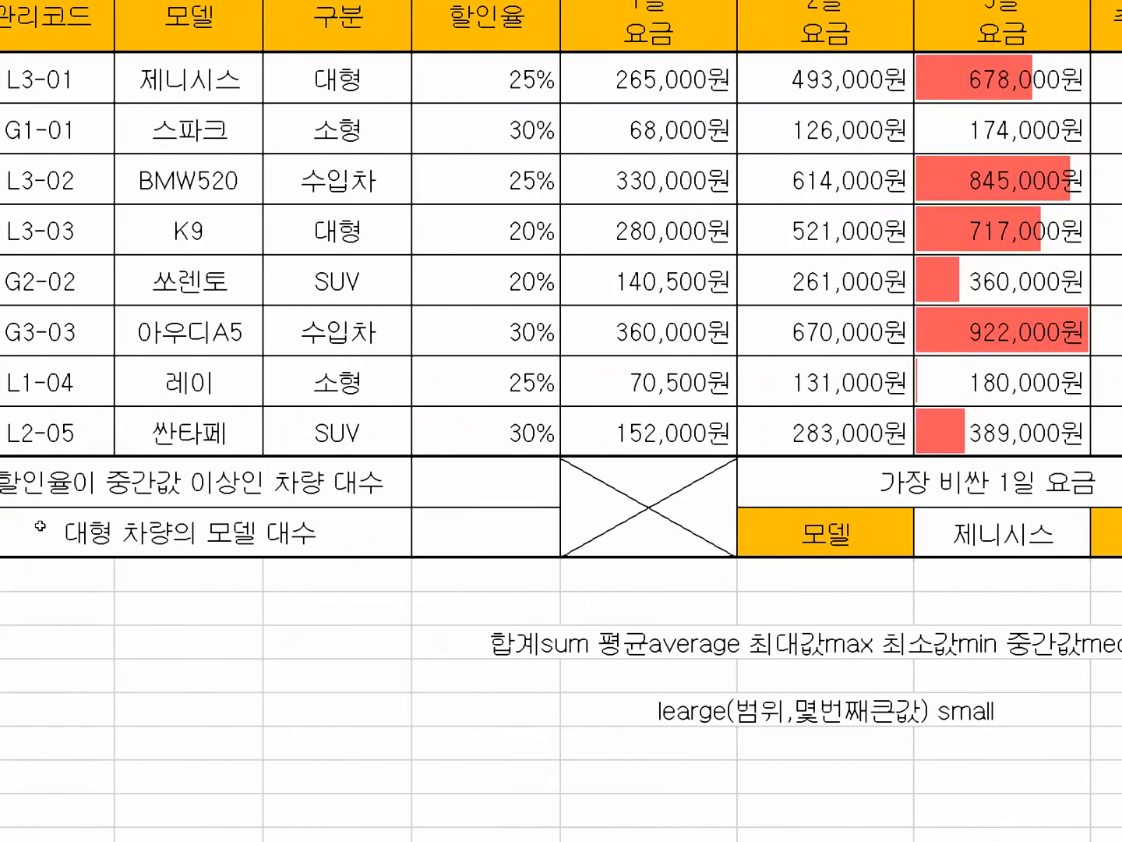
pyautogui.press('Return')
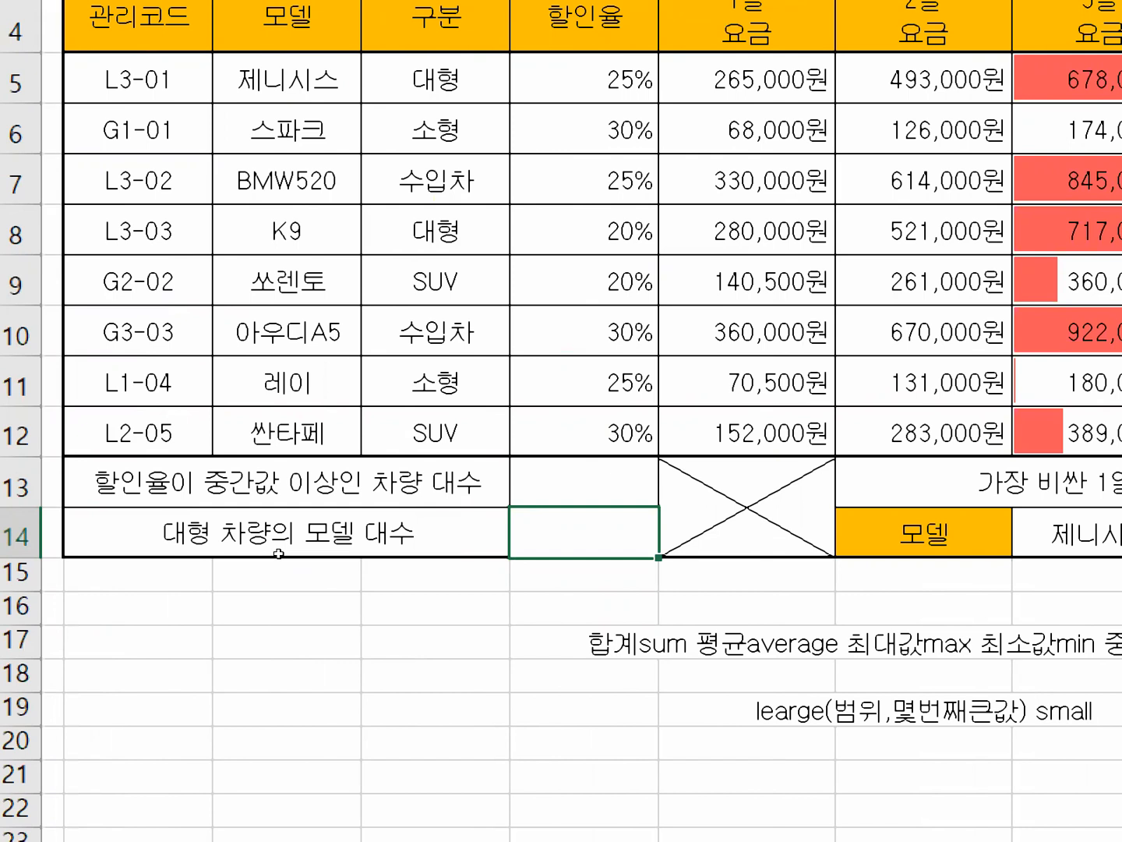
pyautogui.write('=')
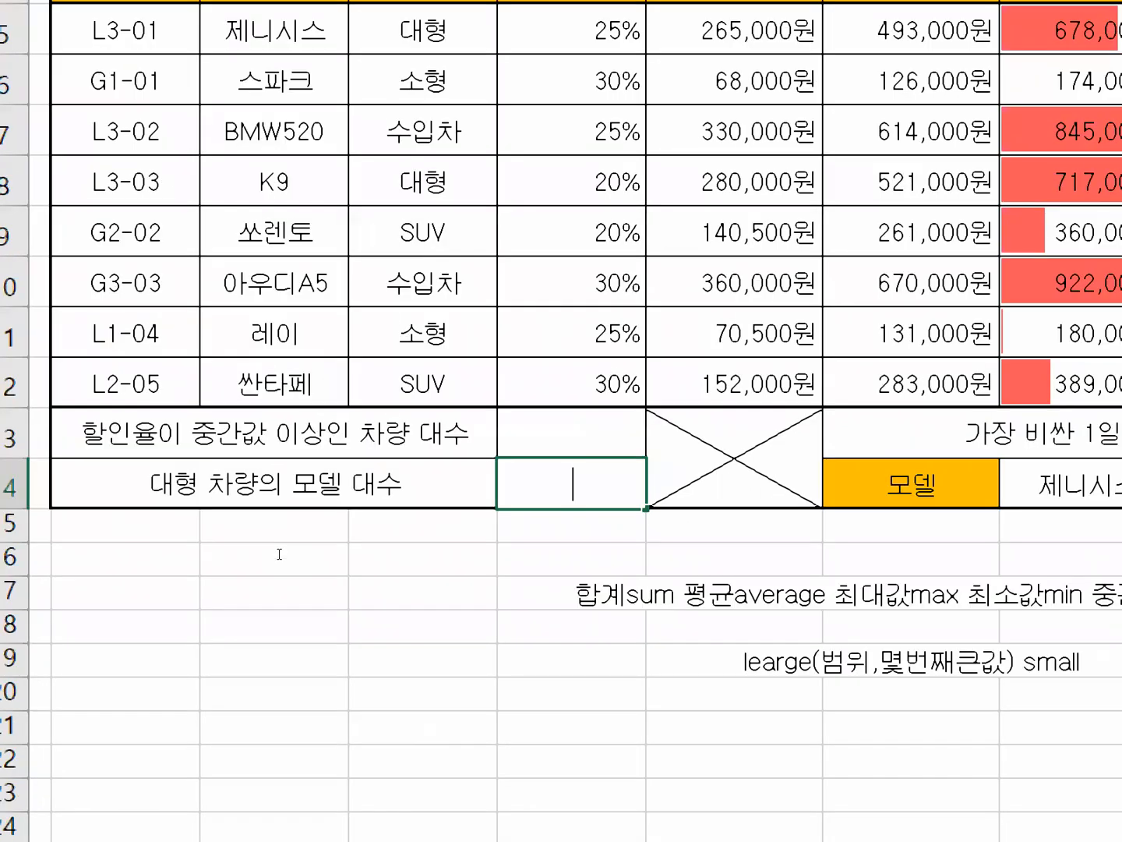
pyautogui.write('DC')
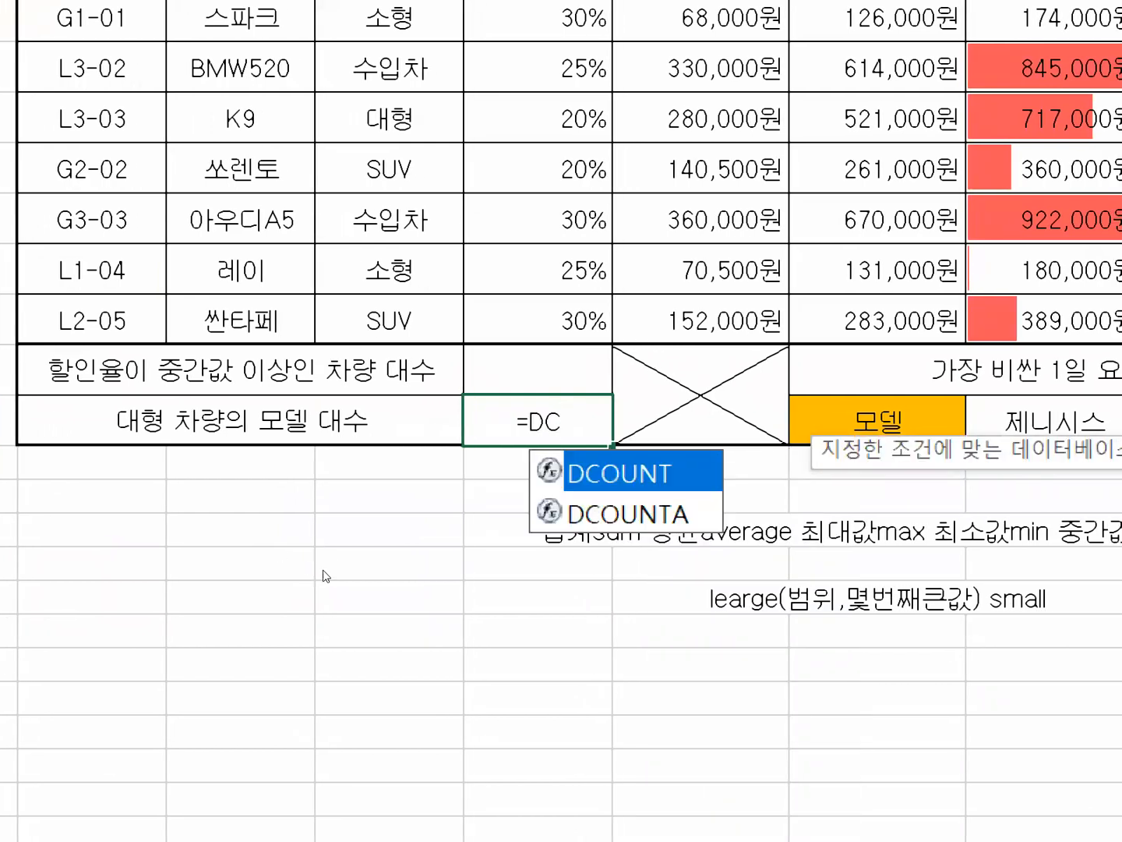
pyautogui.press('Down')
pyautogui.press('Tab')
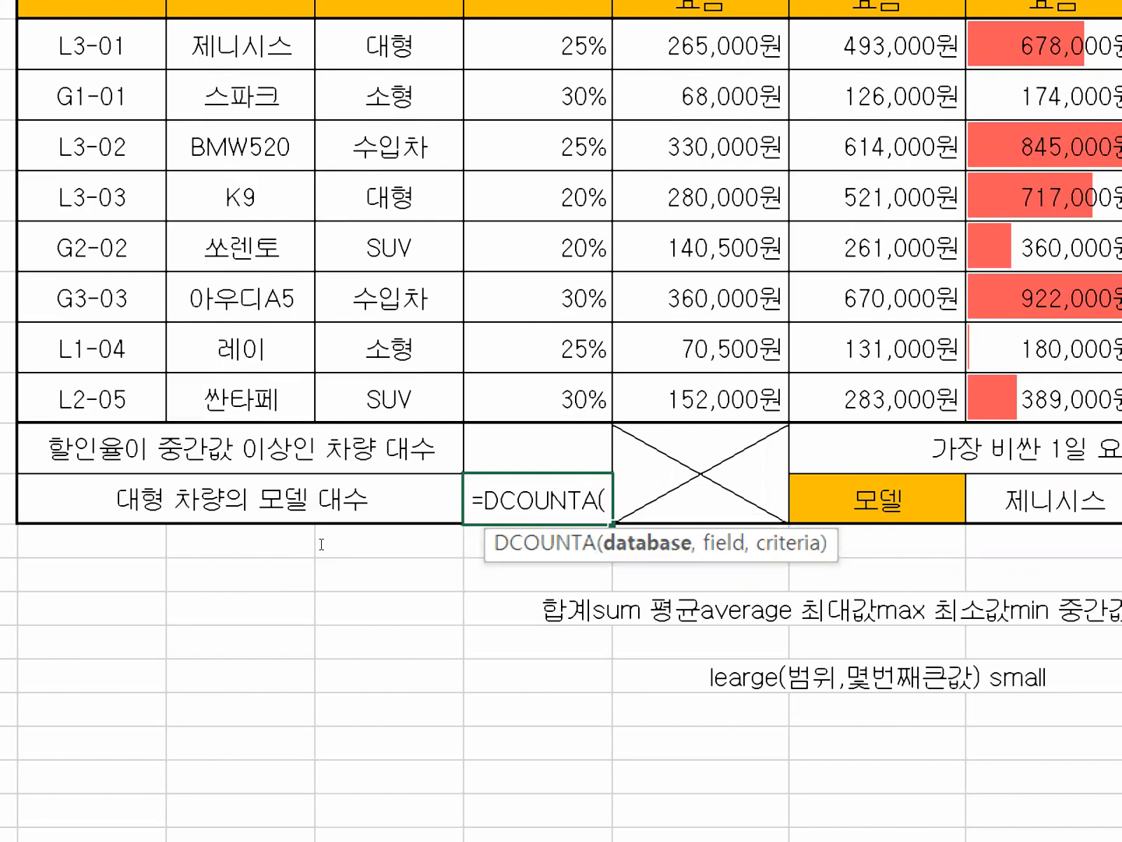
pyautogui.write(')')
pyautogui.hotkey('ctrl', 'a')
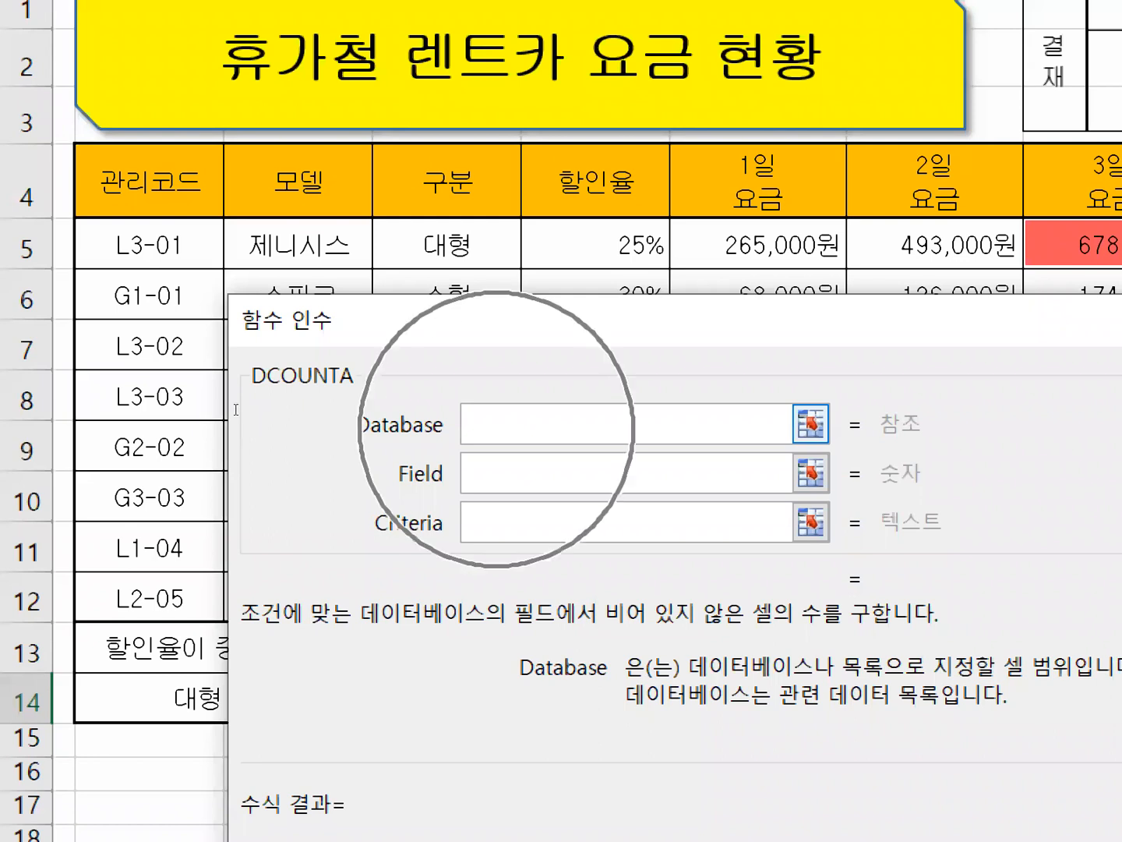
# Complete the DCOUNTA arguments with database B4:H12, field C4 and criteria D4:D5.
pyautogui.moveTo(150, 181); pyautogui.dragTo(977, 411)
pyautogui.moveTo(656, 410); pyautogui.dragTo(589, 497)
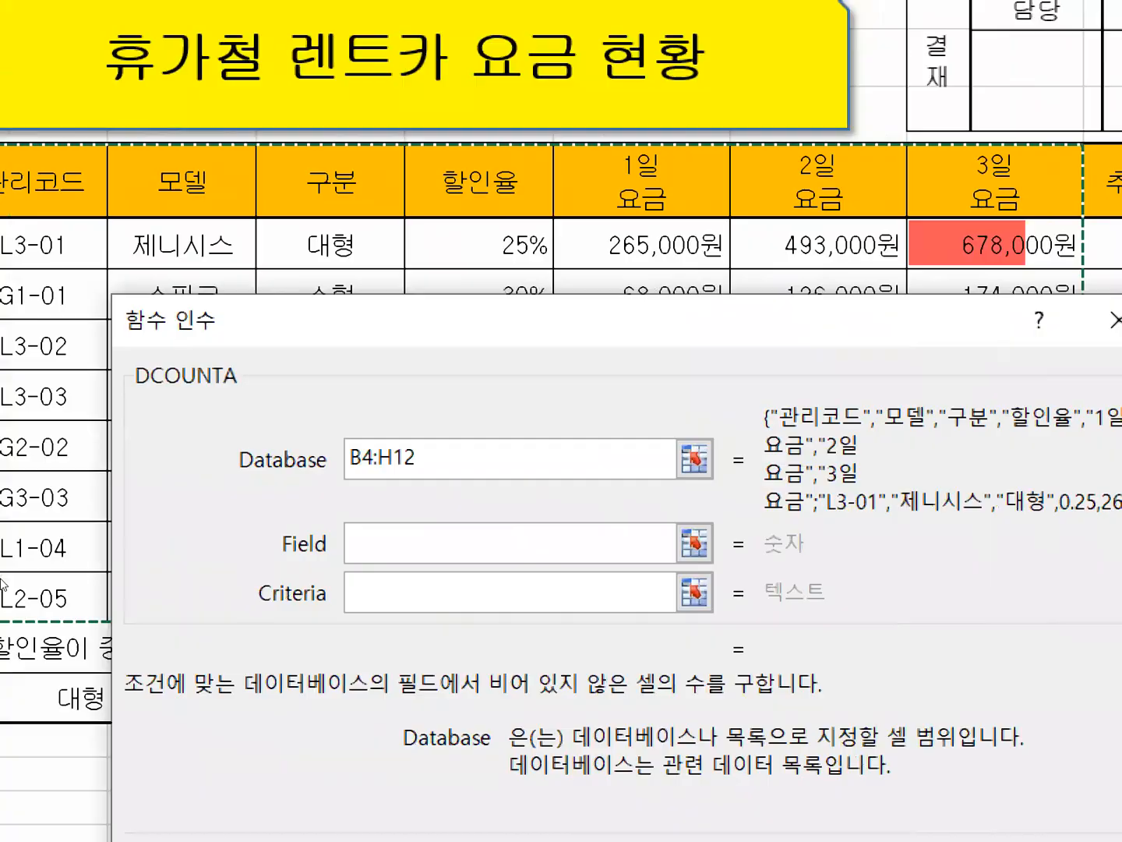
pyautogui.press('Tab')
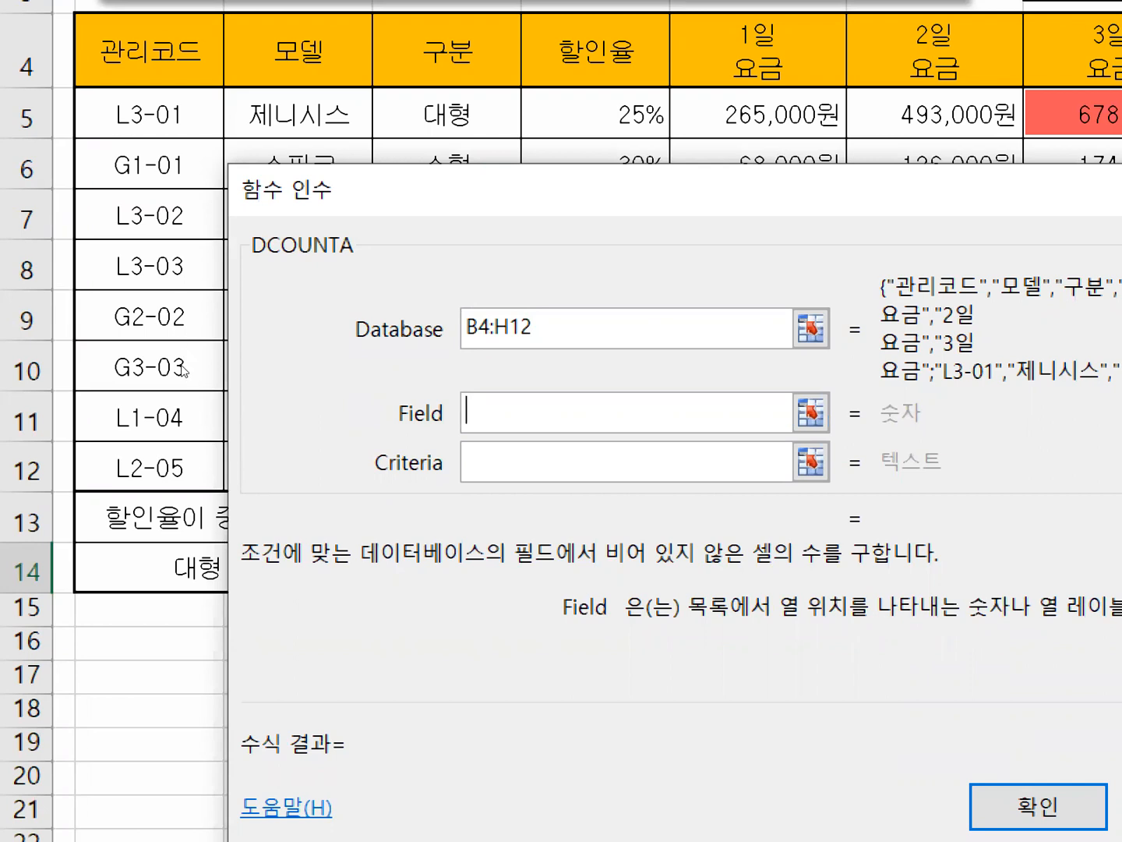
pyautogui.write('C4')
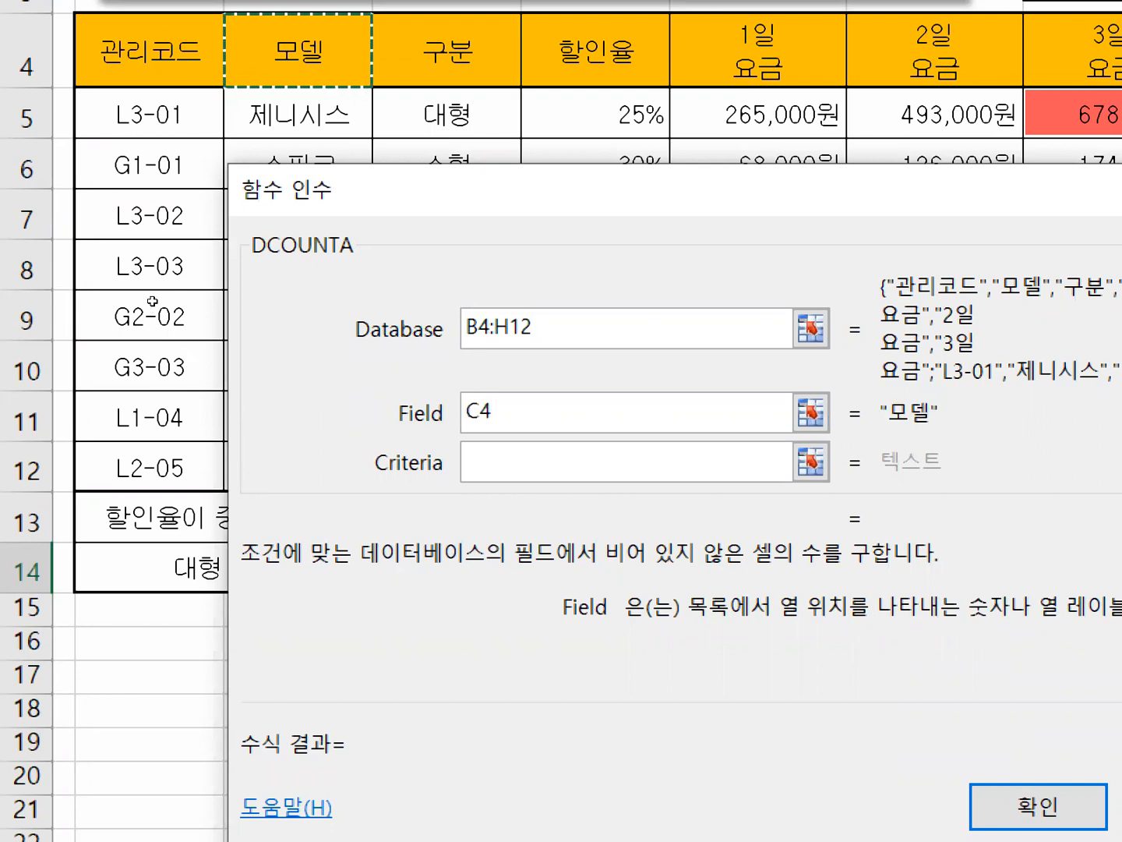
pyautogui.press('Tab')
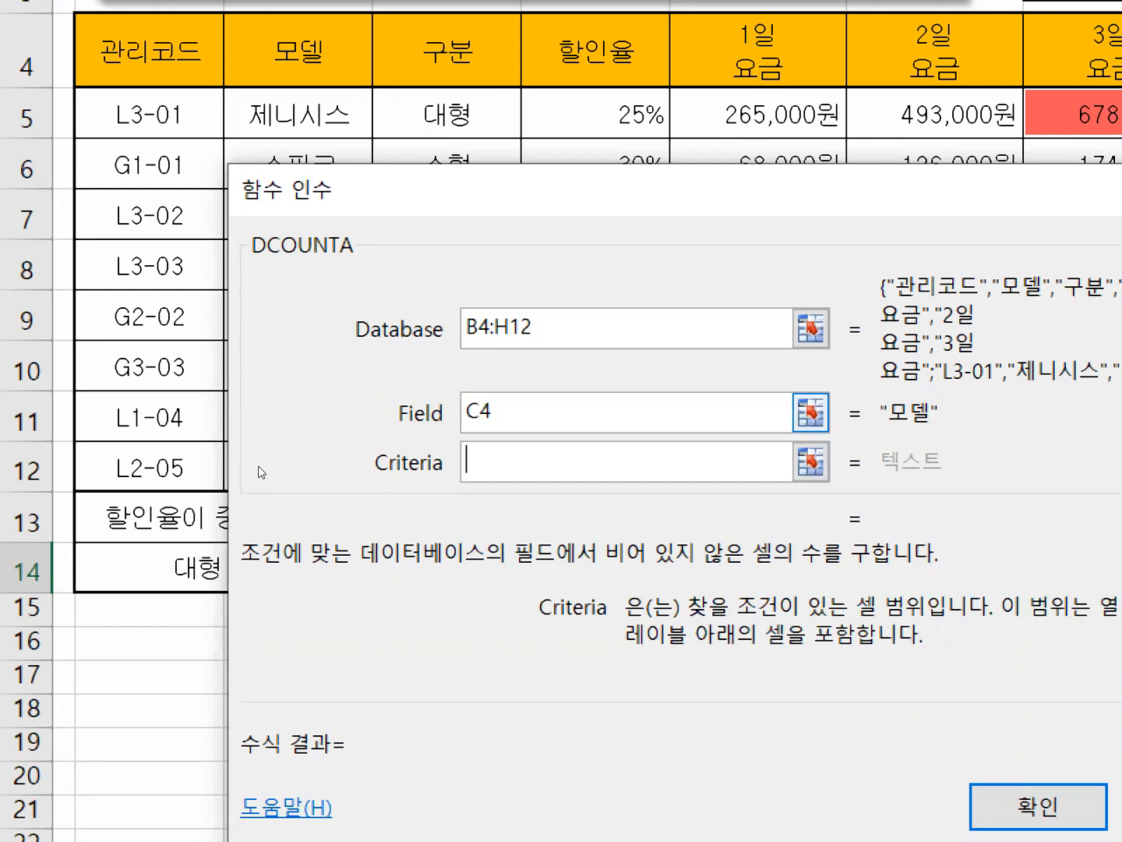
pyautogui.moveTo(446, 57); pyautogui.dragTo(446, 110)
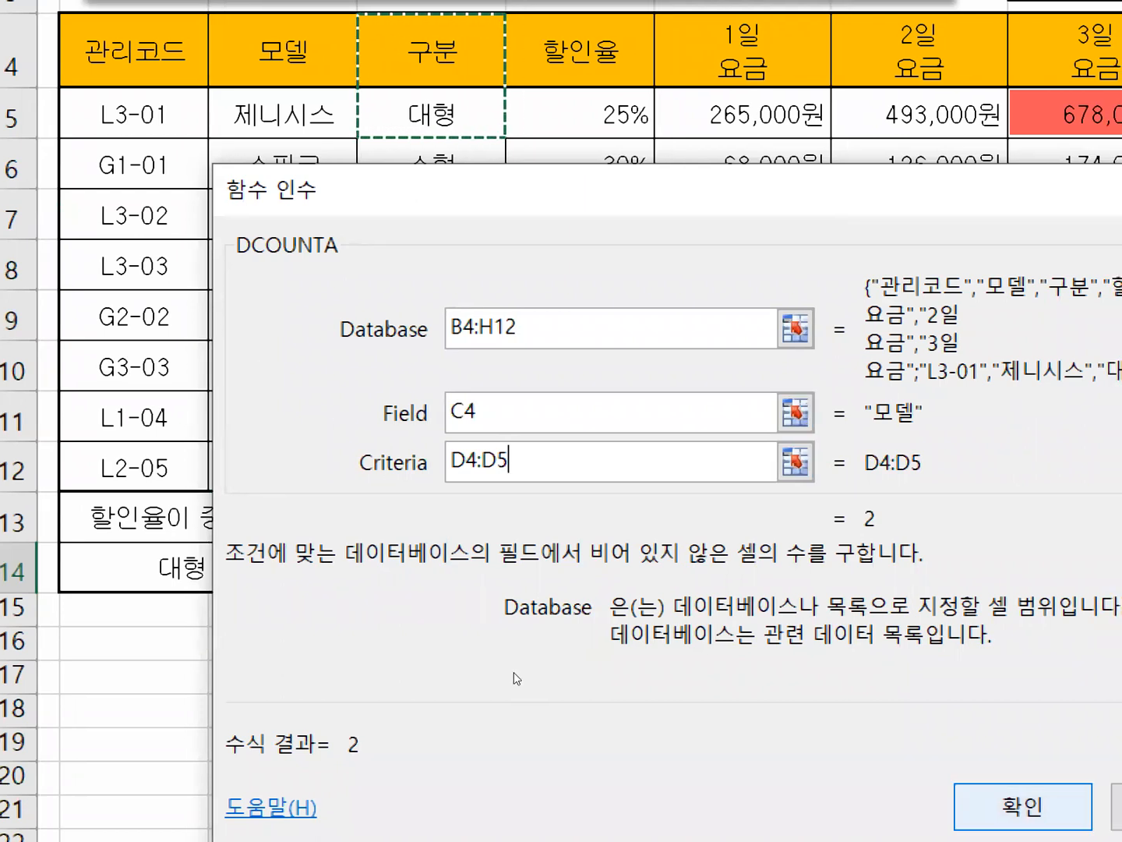
pyautogui.press('Return')
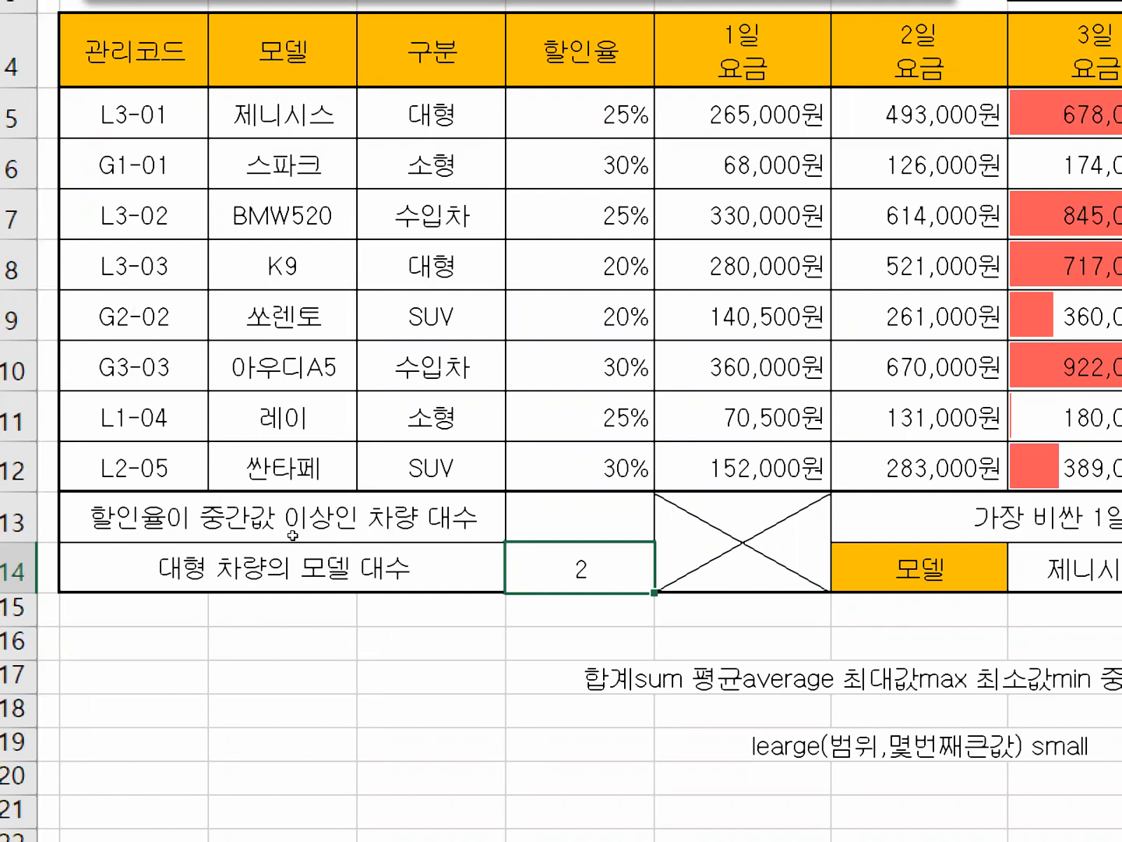
# Start a COUNTIF formula in cell E13 for 할인율이 중간값 이상인 차량 대수 and open its function arguments.
pyautogui.press('Up')
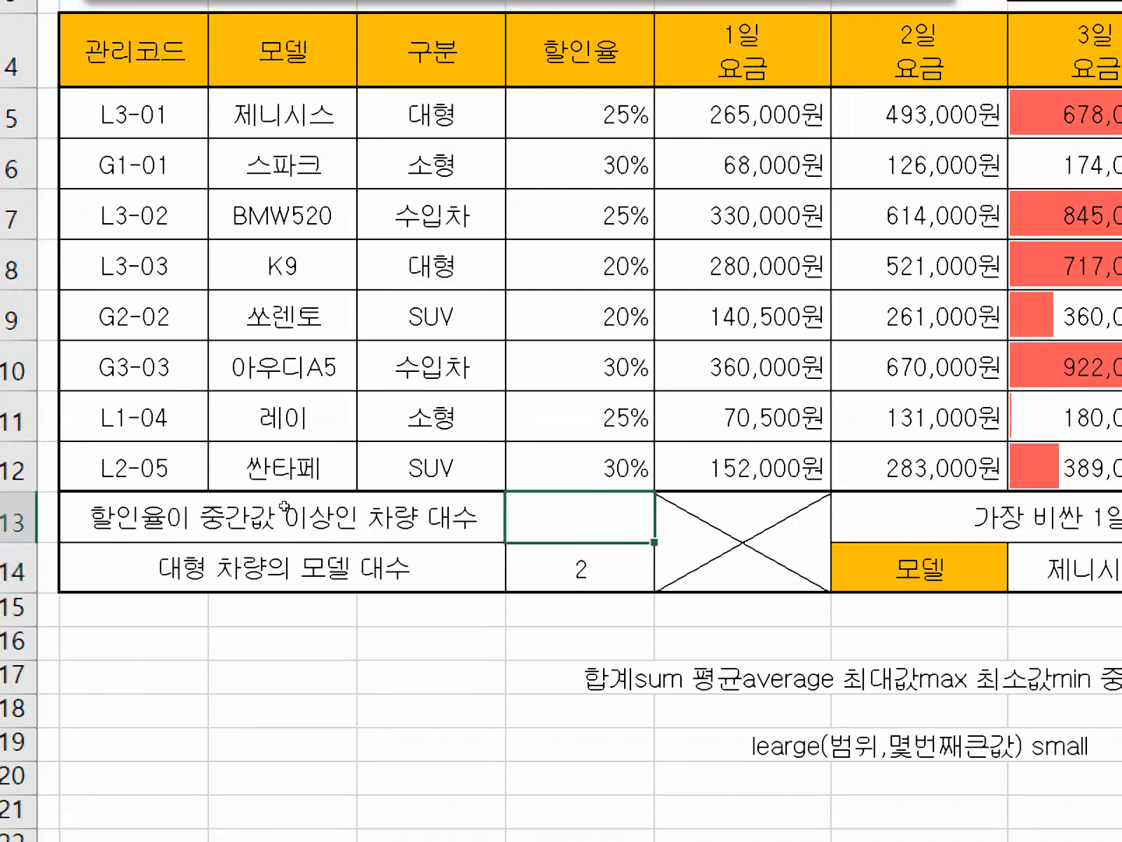
pyautogui.write('=')
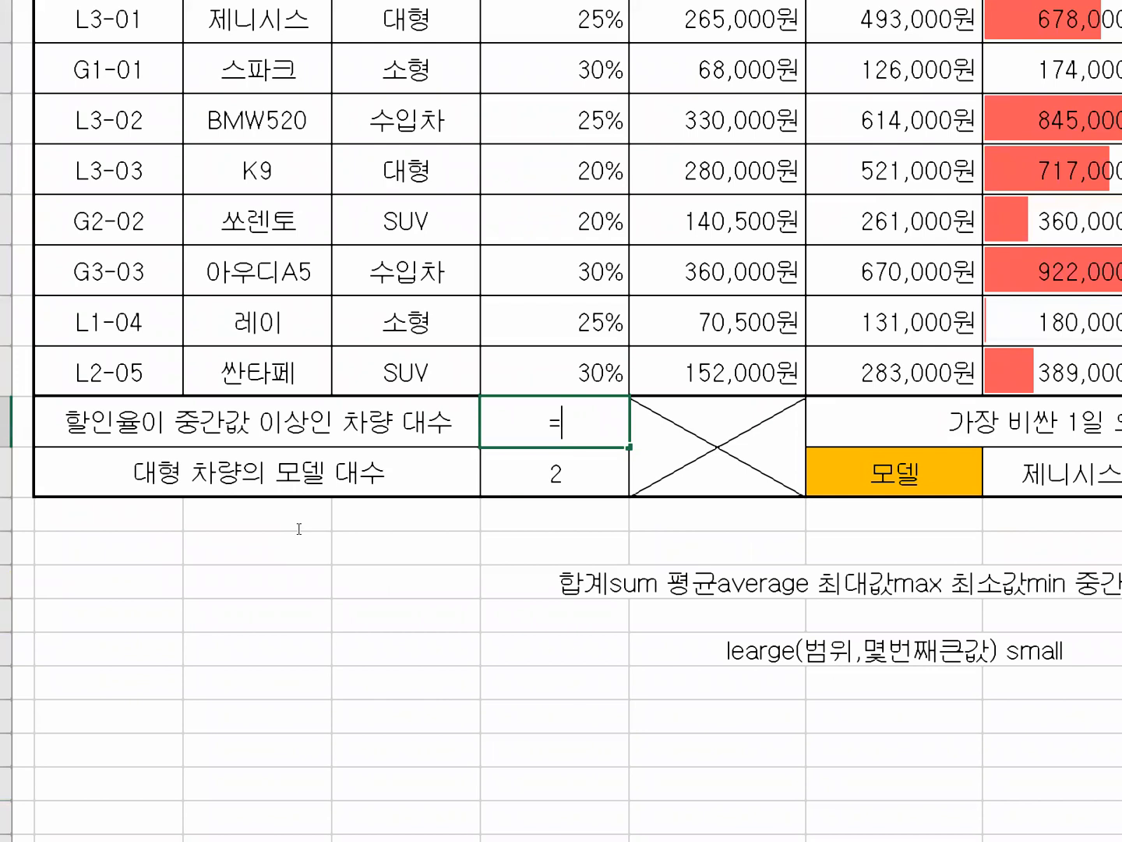
pyautogui.write('CO')
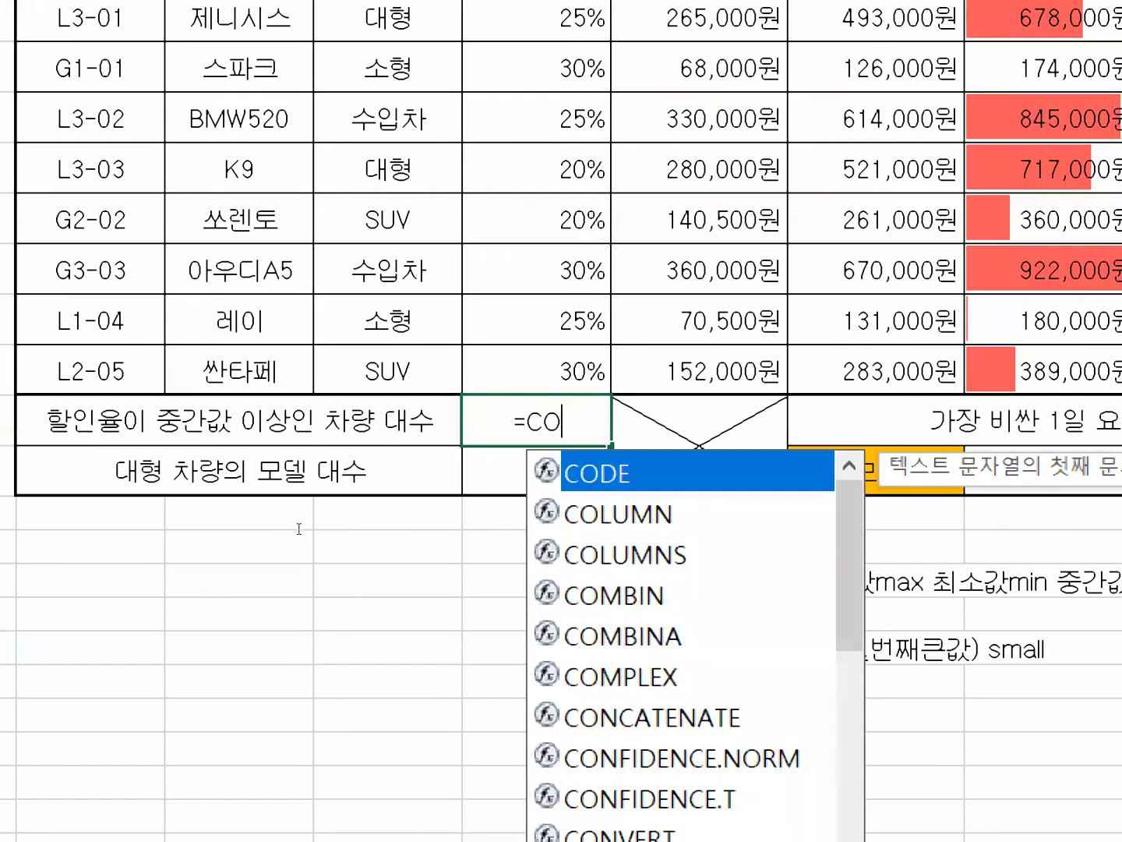
pyautogui.write('U')
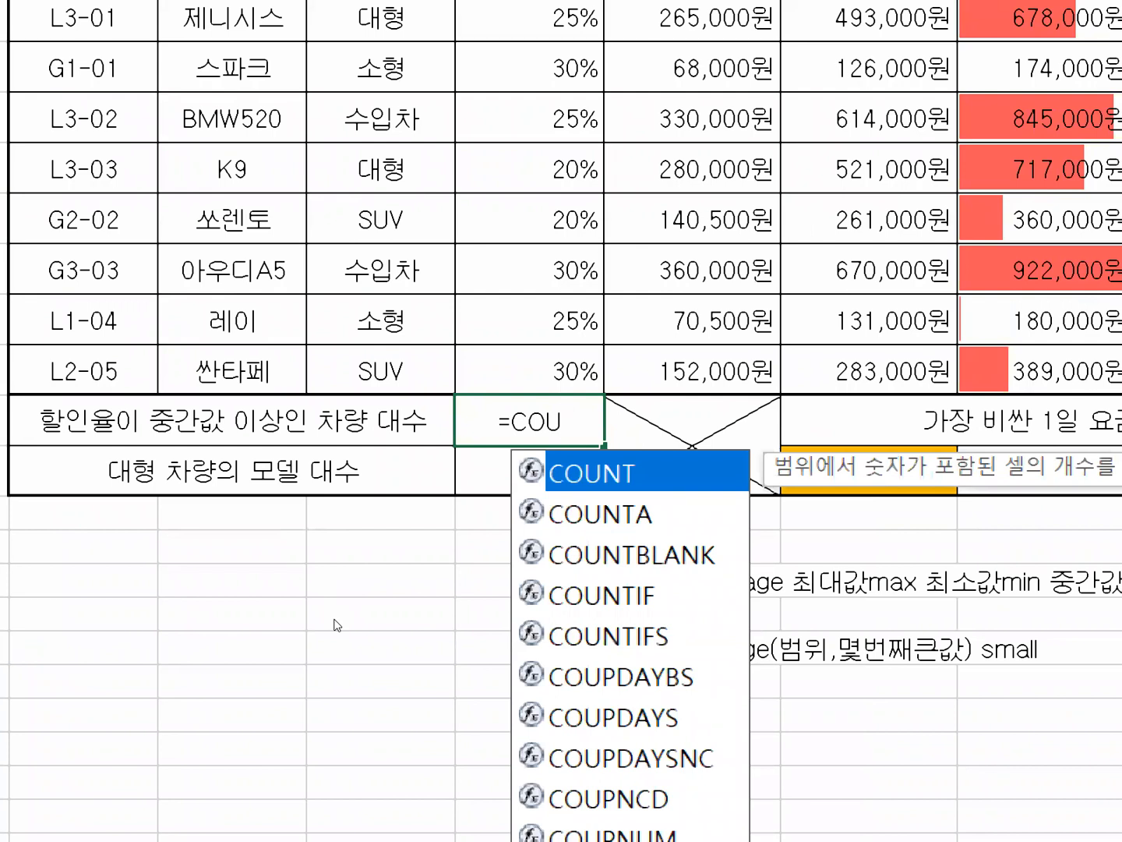
pyautogui.press('Down')
pyautogui.press('Down')
pyautogui.press('Down')
pyautogui.press('Tab')
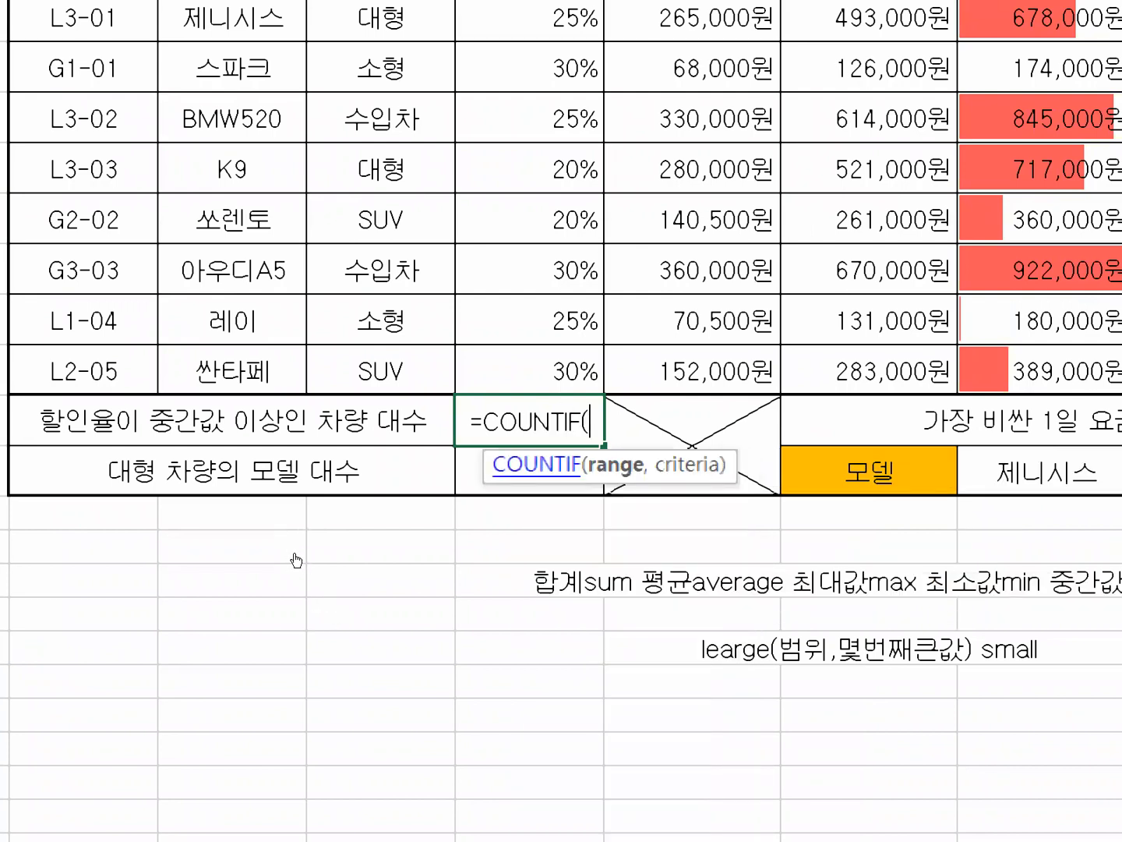
pyautogui.hotkey('ctrl', 'a')
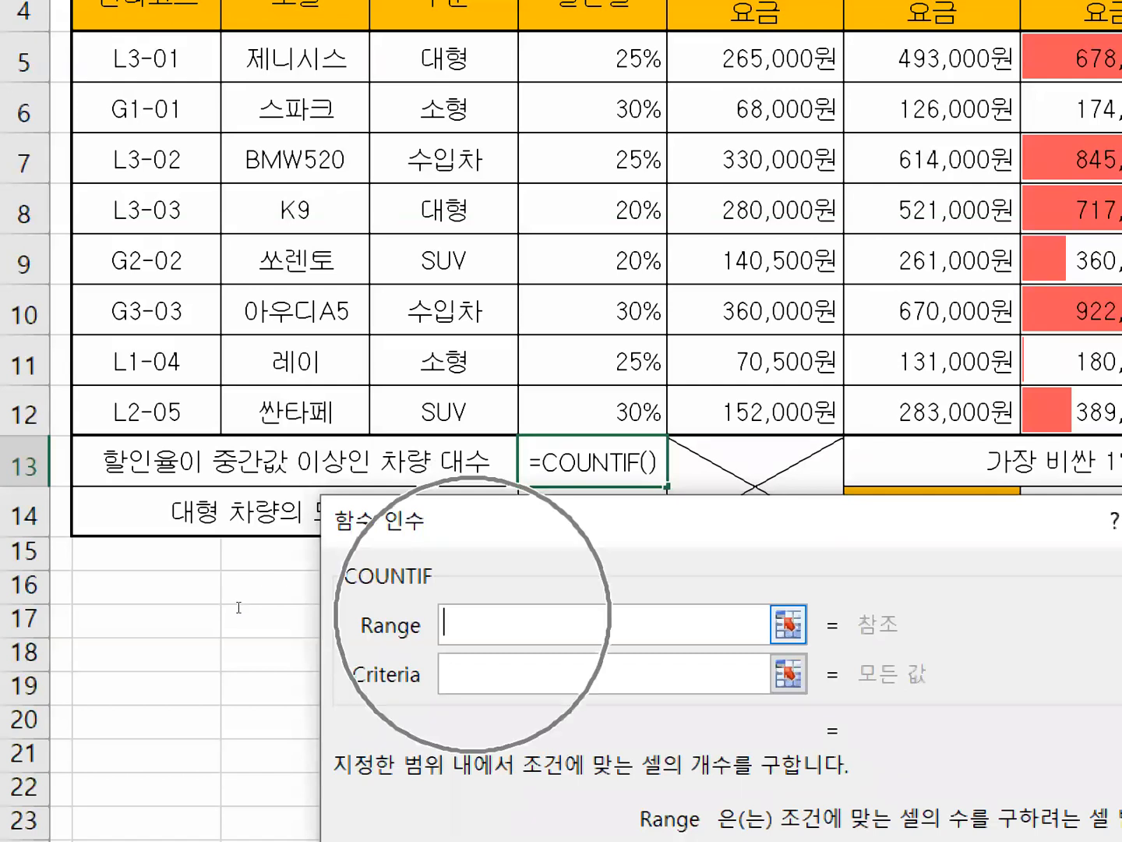
# Set the COUNTIF range to the discount-rate values in rows 5 to 12, the named range 할인율.
pyautogui.press('Tab')
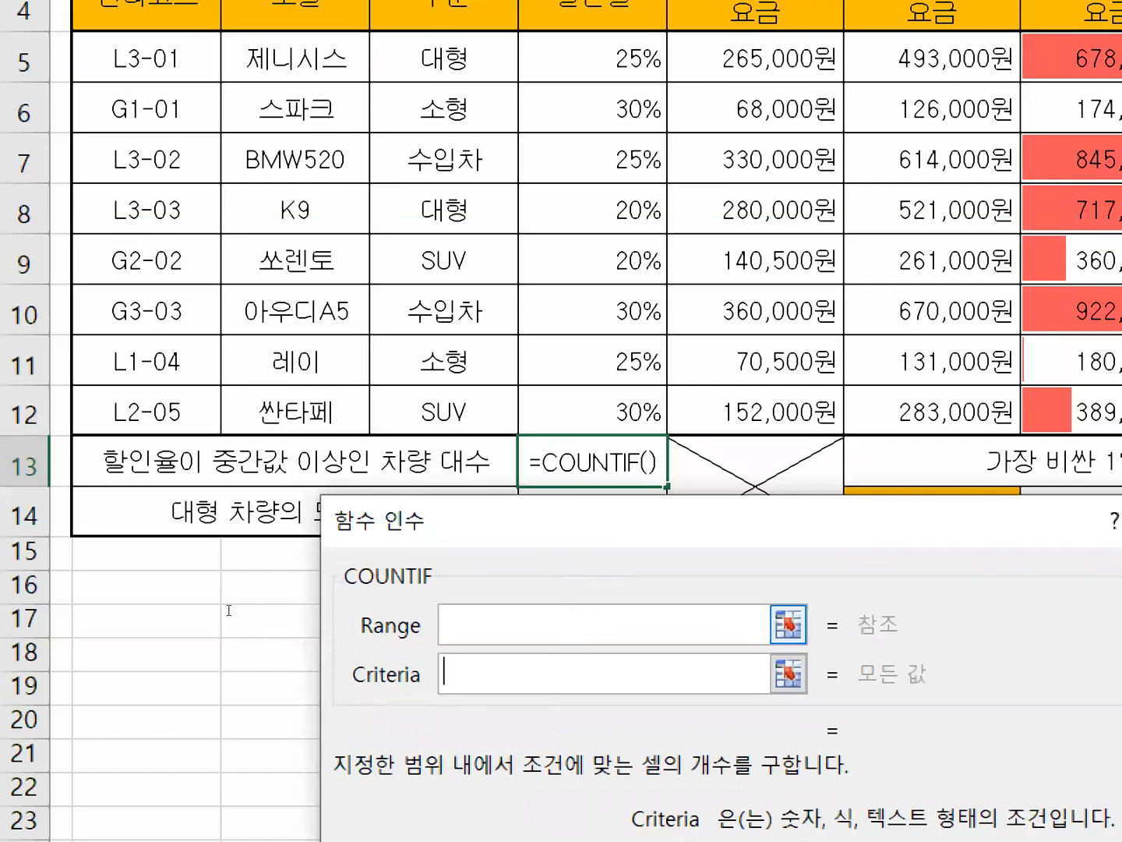
pyautogui.hotkey('shift', 'Tab')
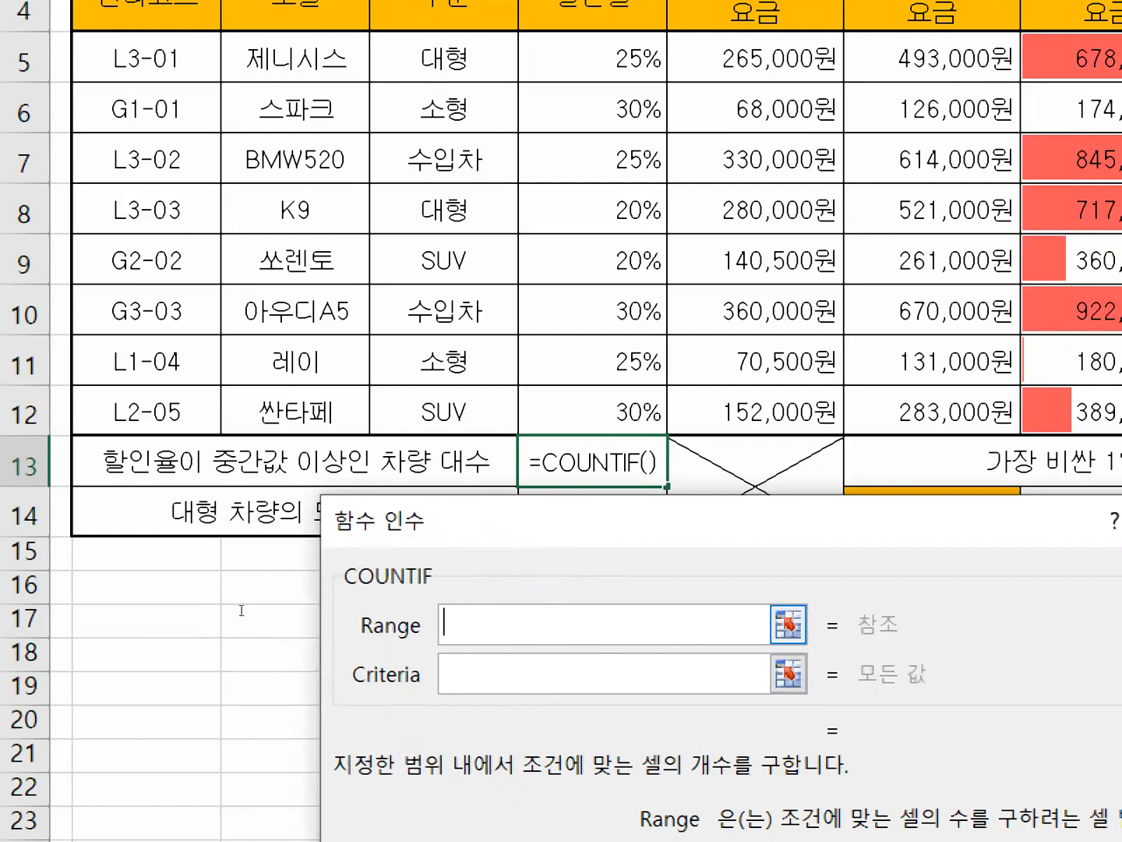
pyautogui.moveTo(594, 56); pyautogui.dragTo(663, 425)
pyautogui.moveTo(312, 495); pyautogui.dragTo(313, 495)
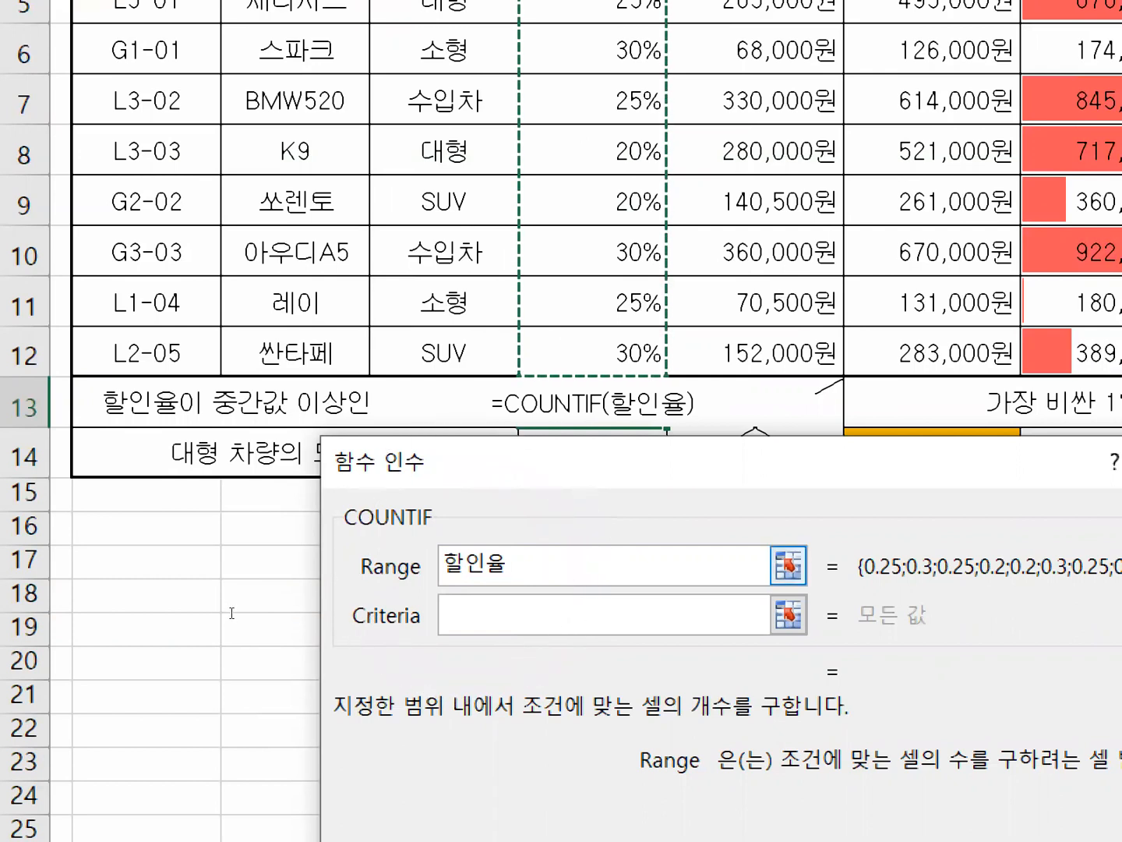
# Enter >=MEDIAN(할인율) as the COUNTIF criteria, picking the discount-rate values as the MEDIAN range.
pyautogui.press('Tab')
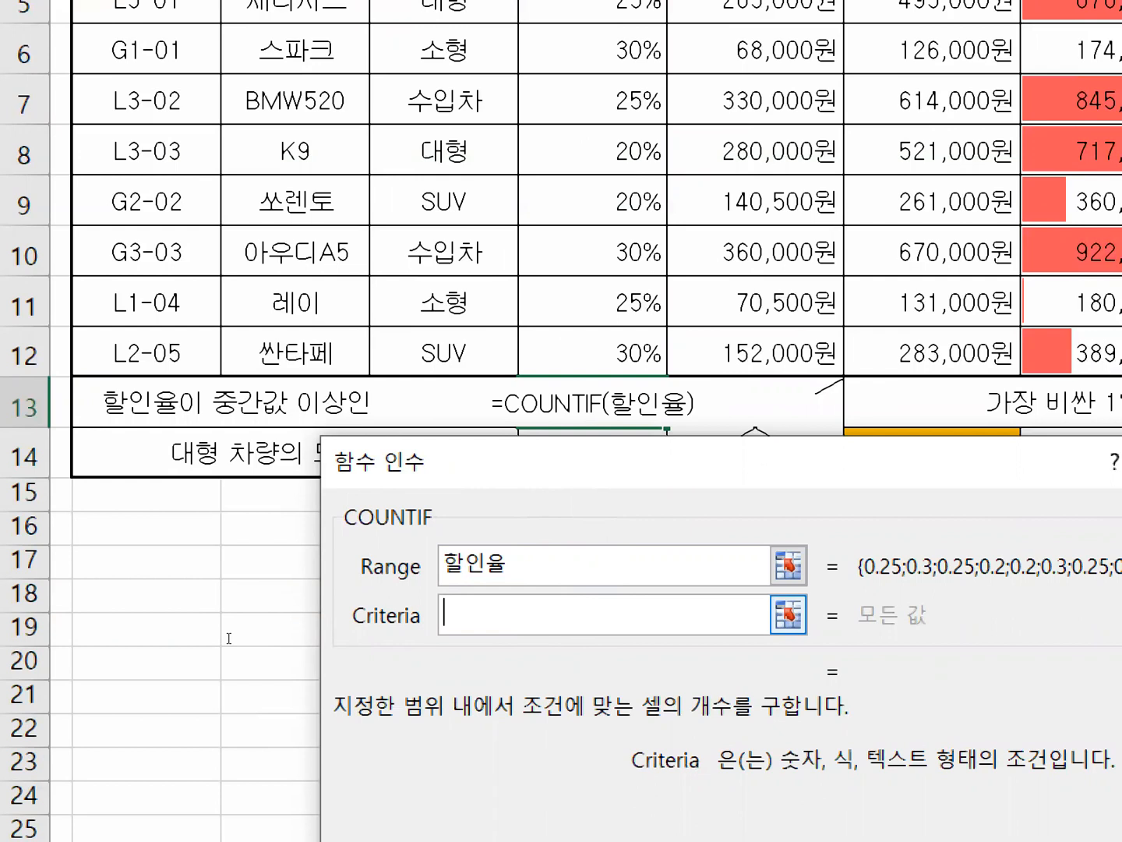
pyautogui.write('>')
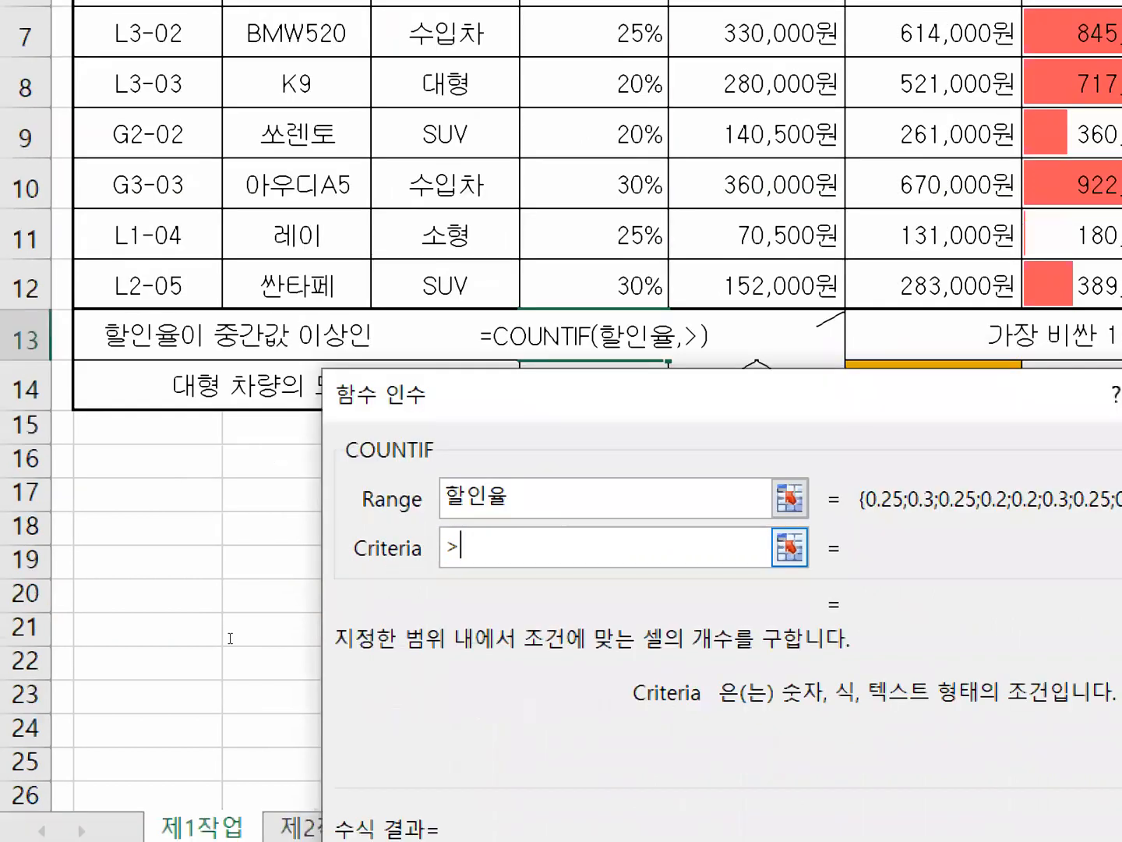
pyautogui.write('=')
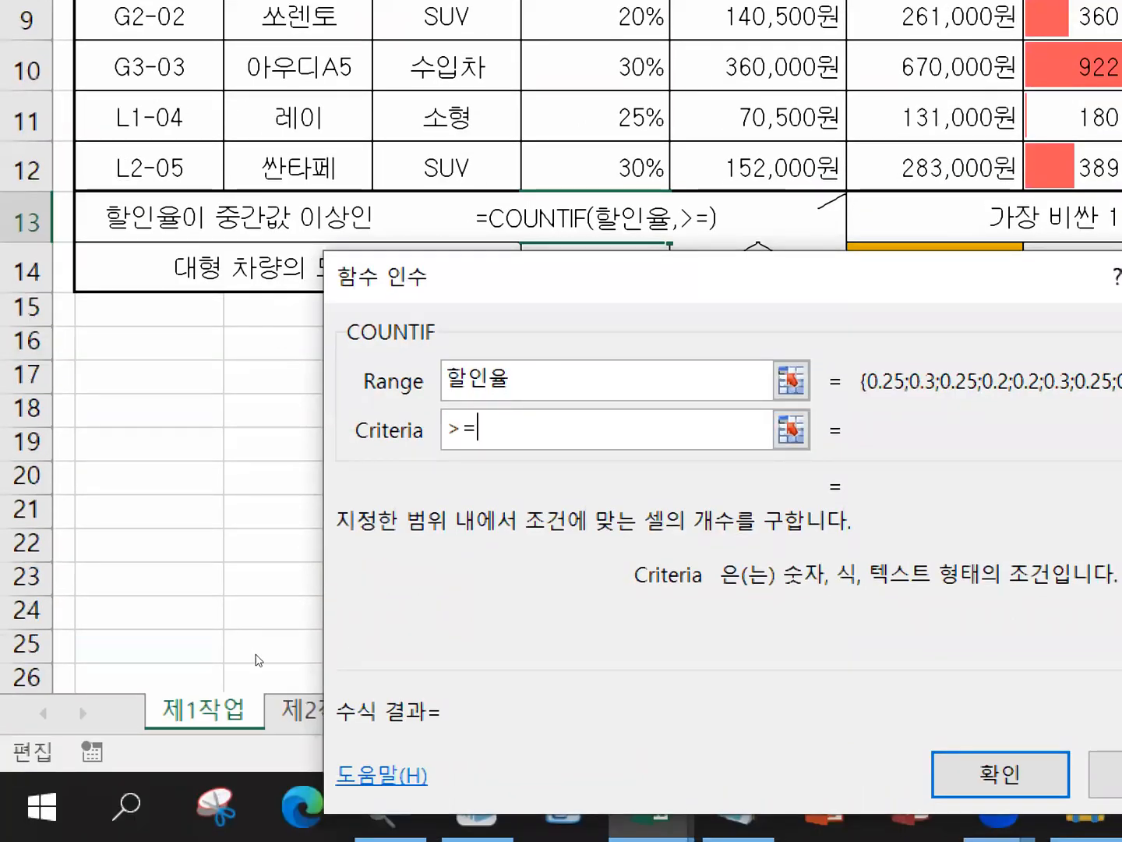
pyautogui.write('ME')
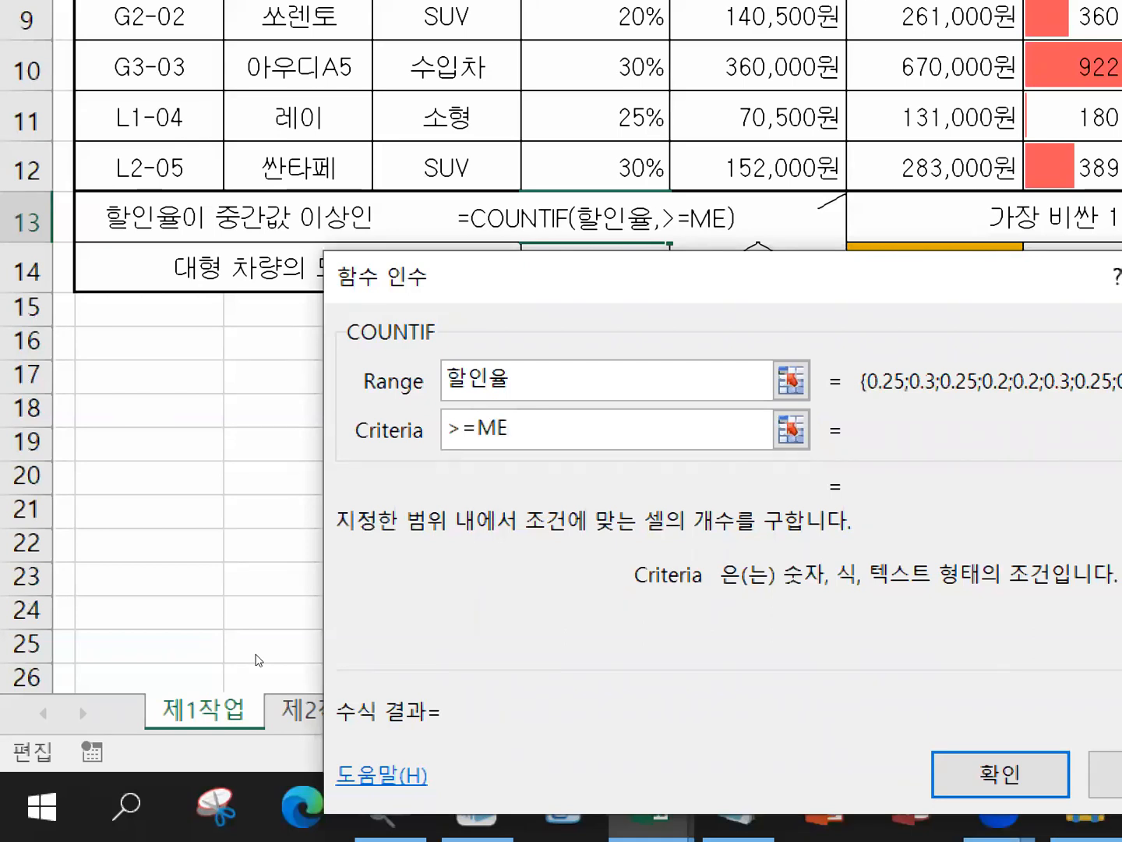
pyautogui.write('DIAN')
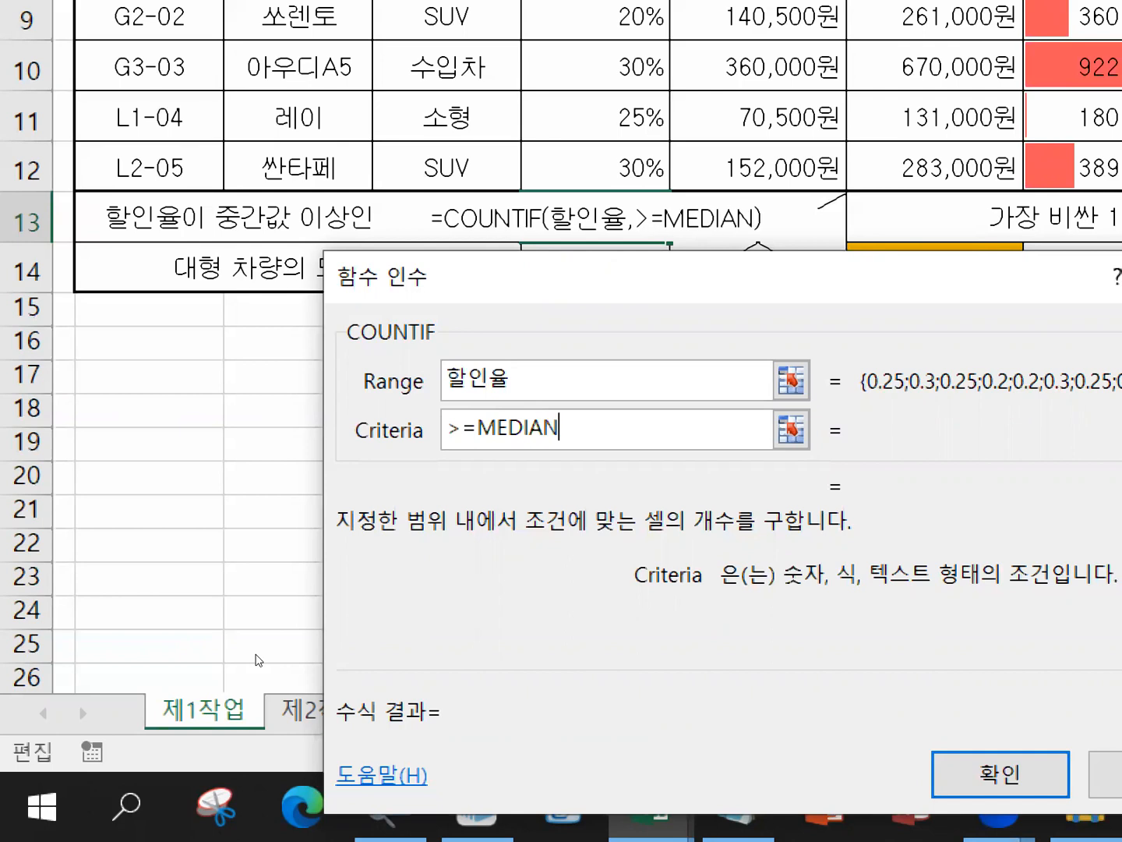
pyautogui.write('(')
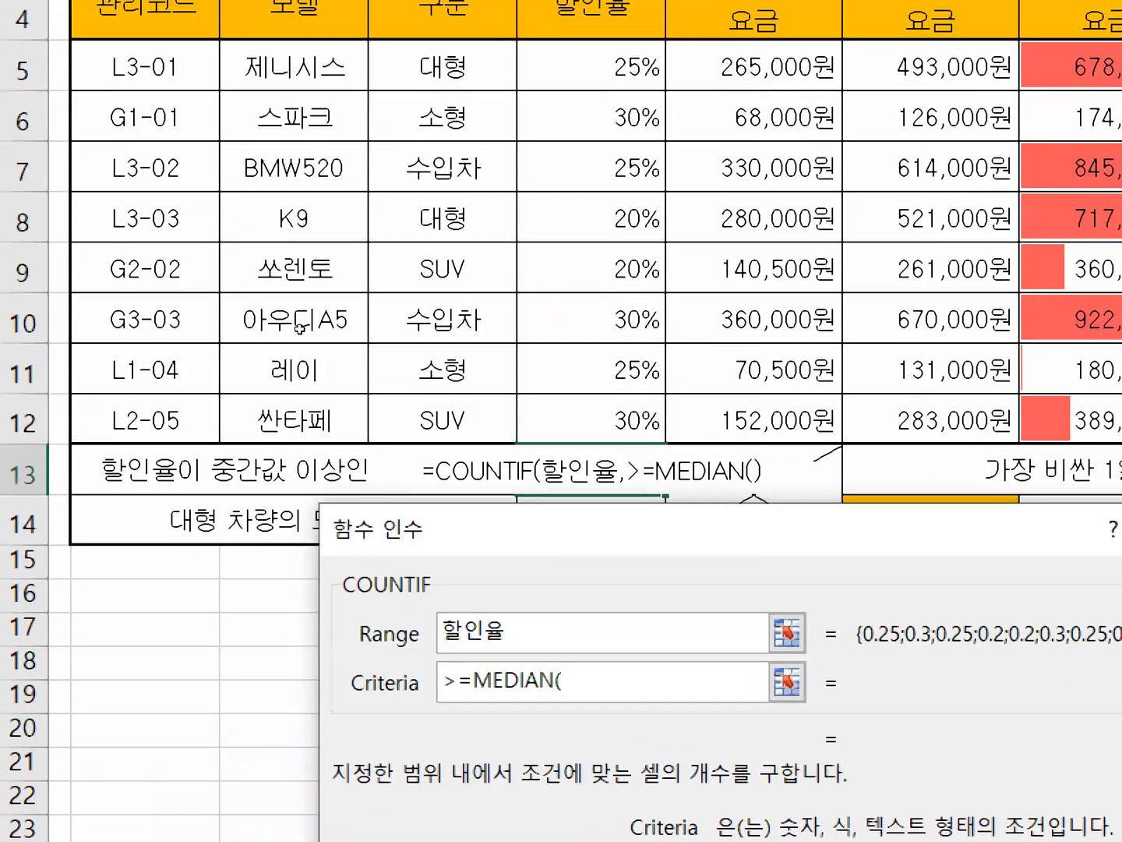
pyautogui.moveTo(599, 60); pyautogui.dragTo(617, 409)
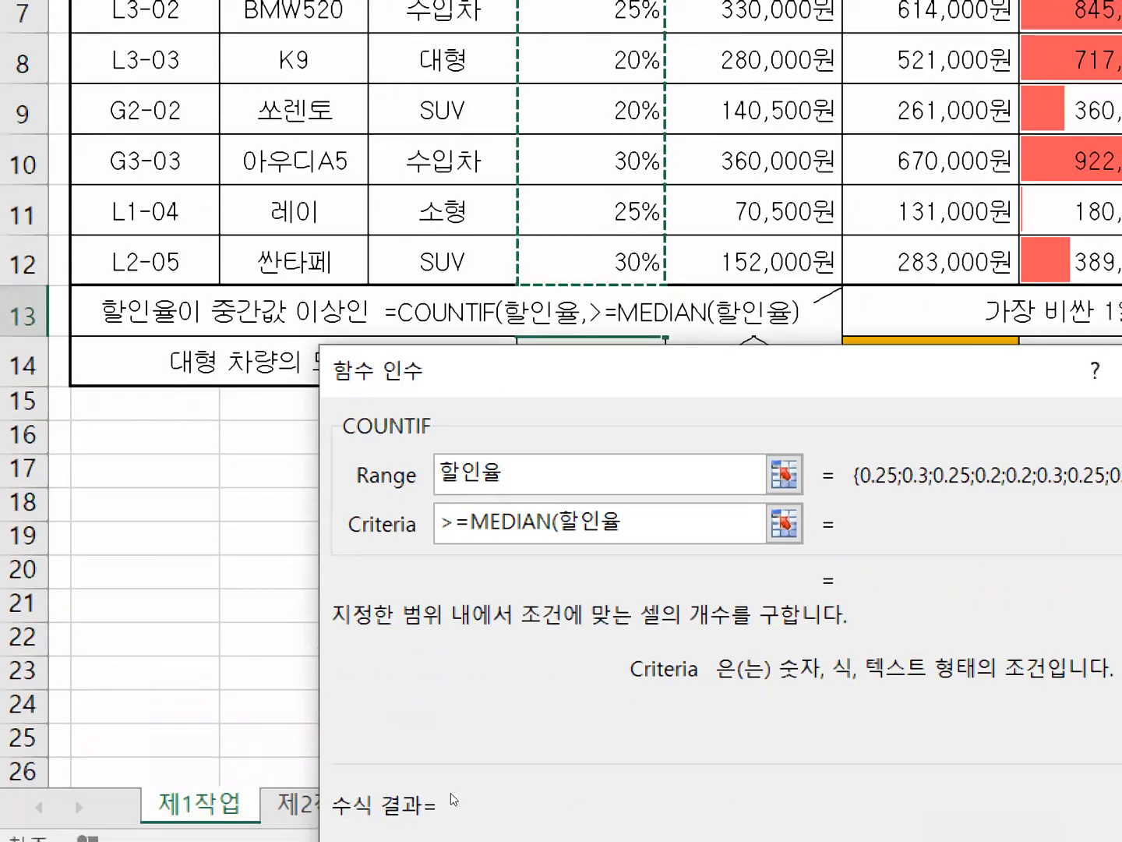
pyautogui.write(')')
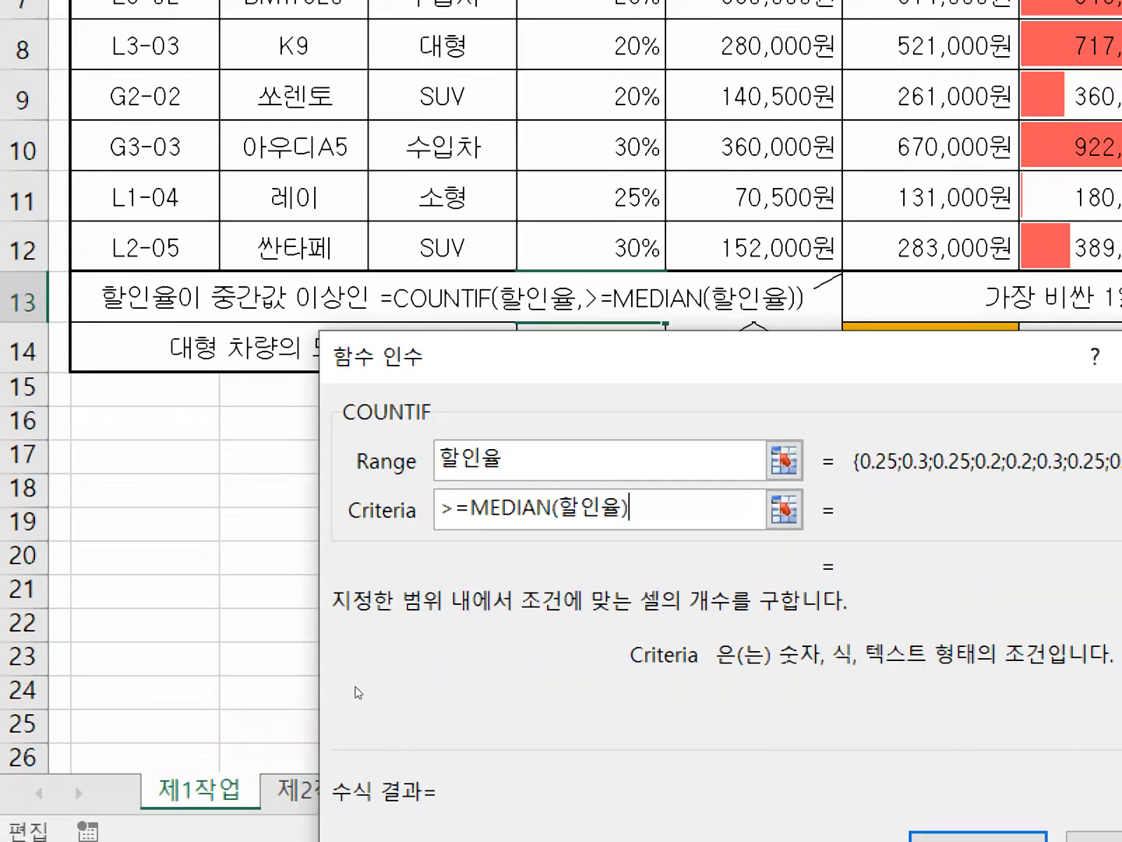
# Accept the COUNTIF arguments in cell E13 with the whole criterion quoted as ">=MEDIAN(할인율)".
pyautogui.moveTo(493, 429); pyautogui.dragTo(557, 431)
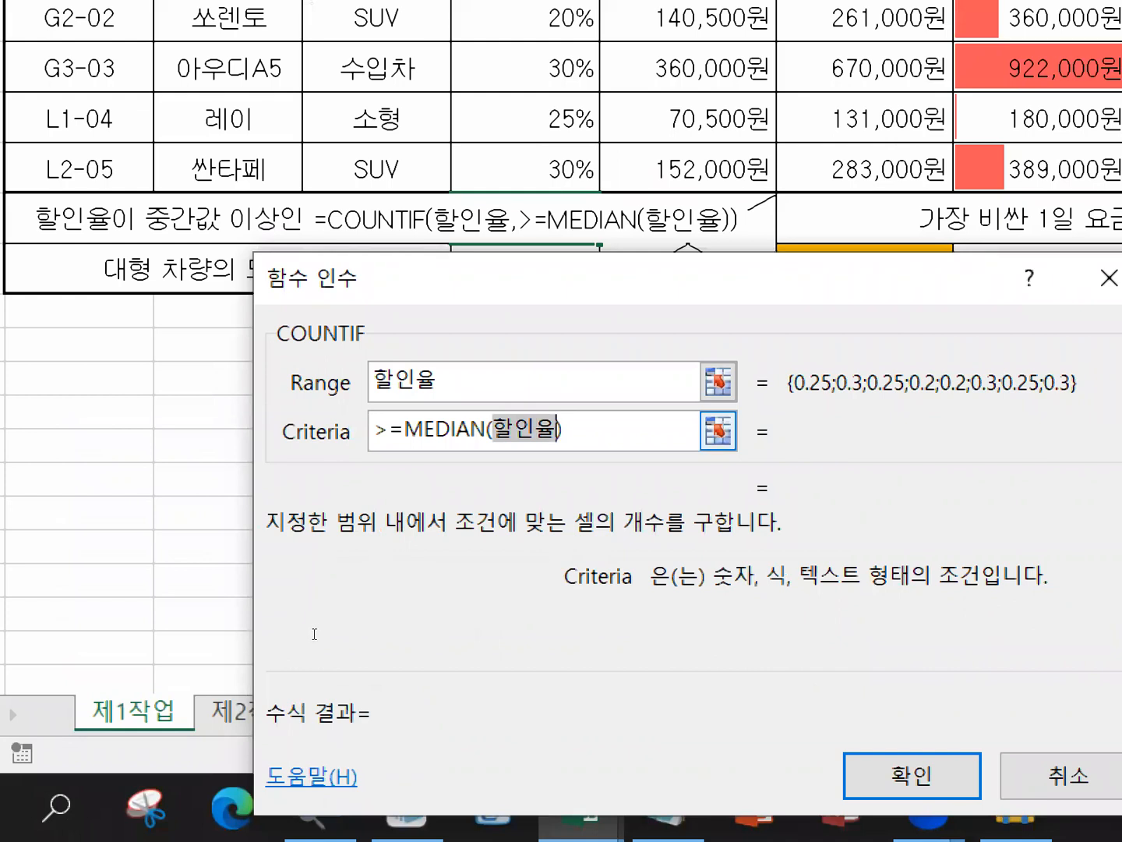
pyautogui.click(579, 429)
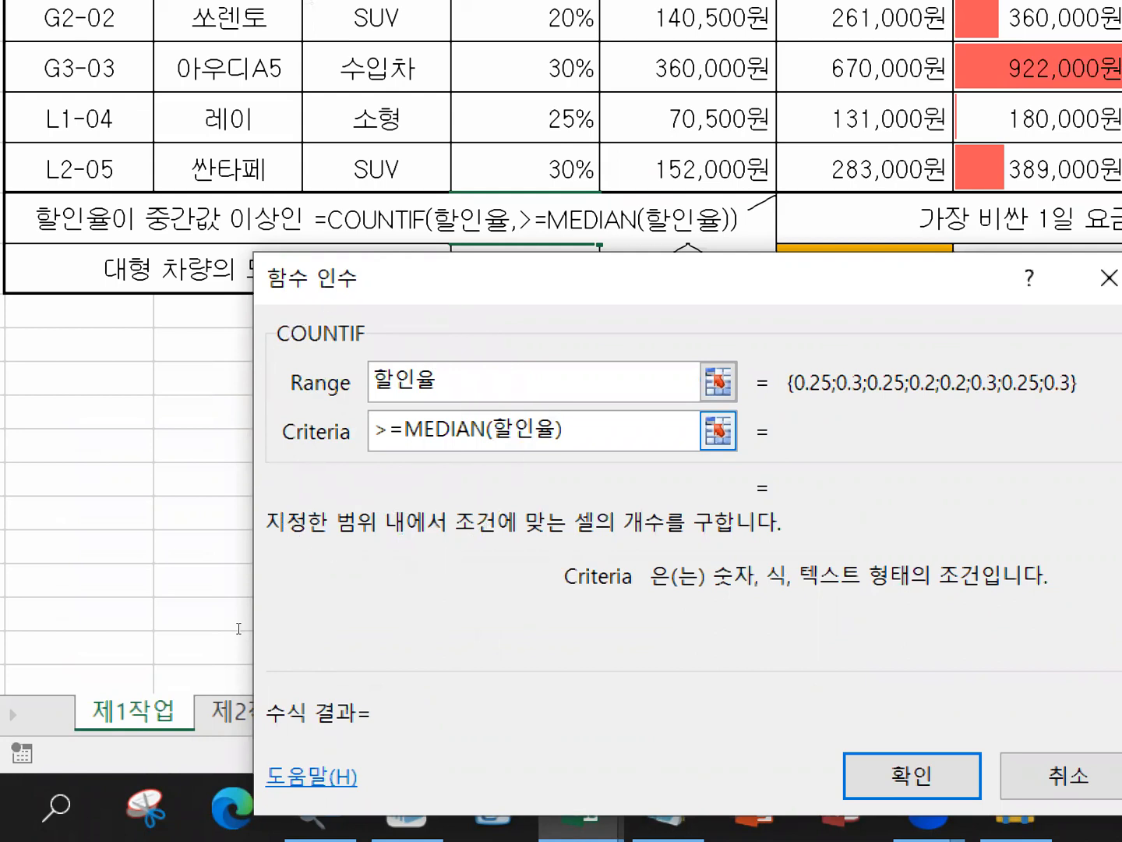
pyautogui.click(453, 383)
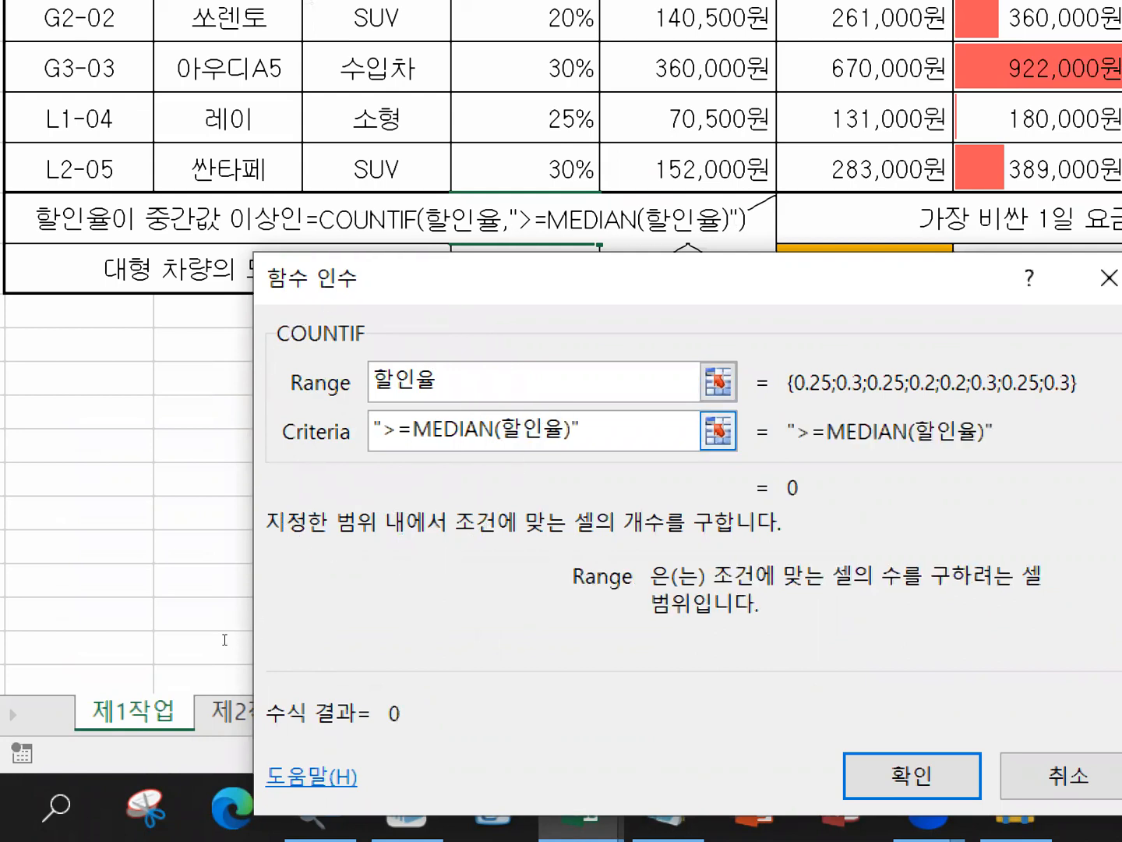
pyautogui.press('ctrl')
pyautogui.click(912, 776)
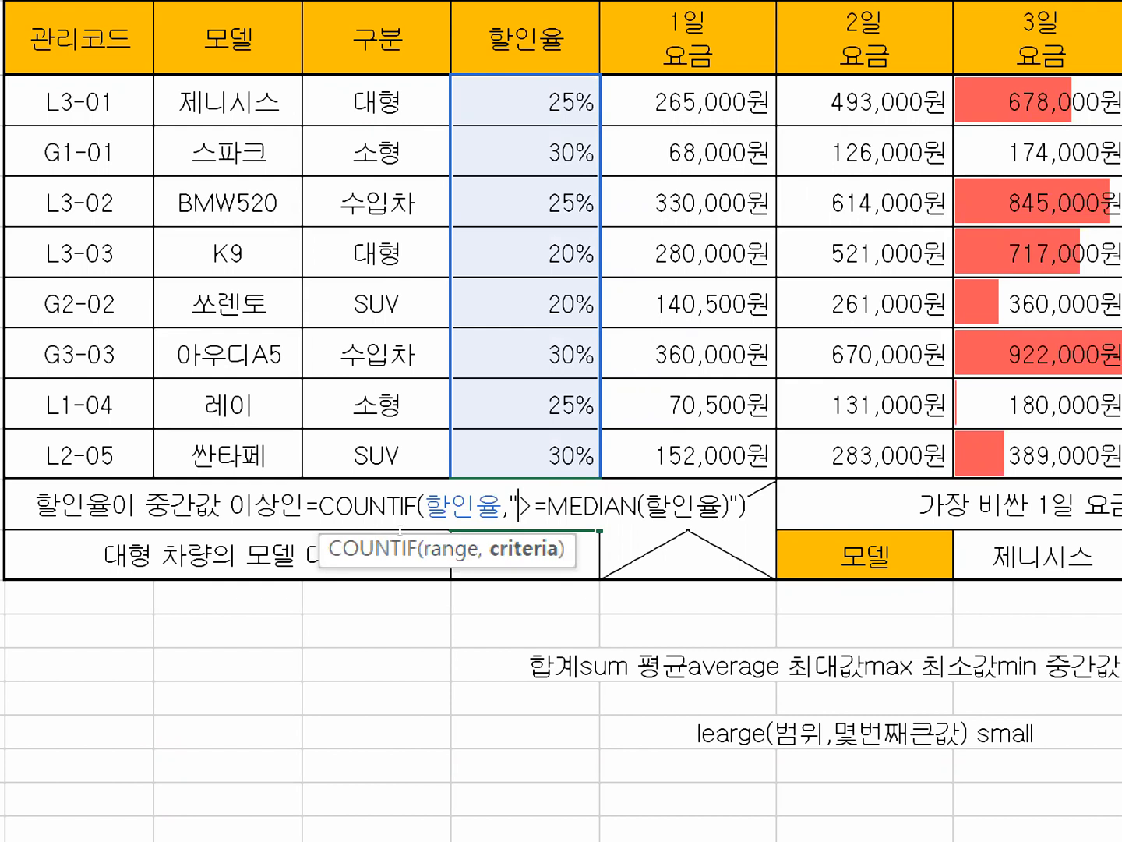
pyautogui.press('Return')
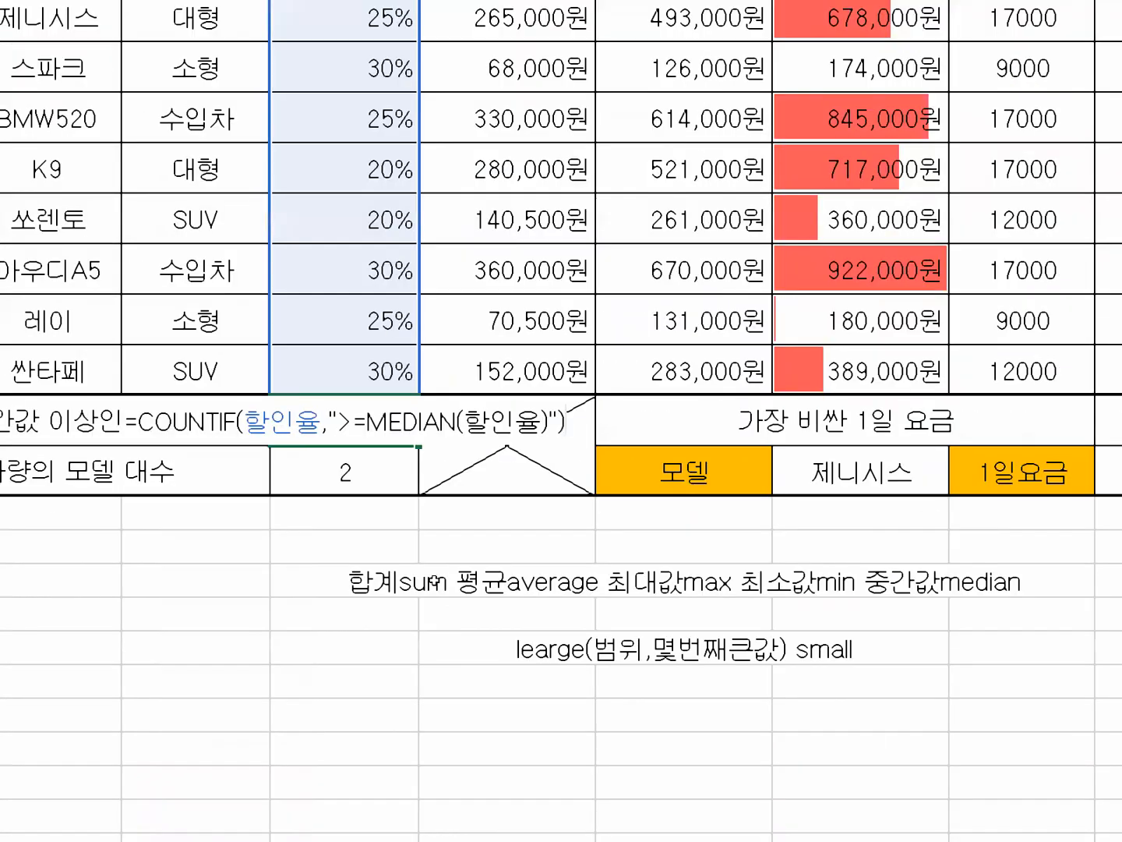
# Append &"대" to the COUNTIF formula in cell E13 and enter it.
pyautogui.write('&"대"')
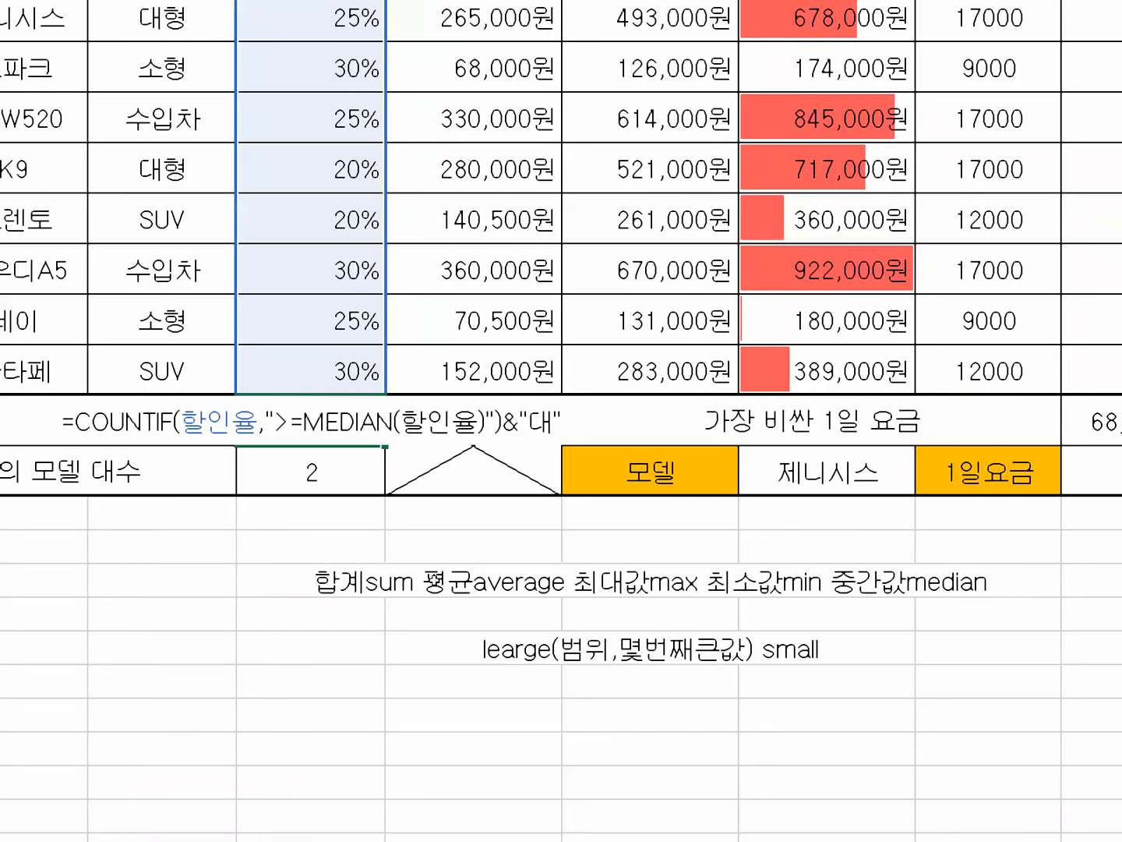
pyautogui.press('Return')
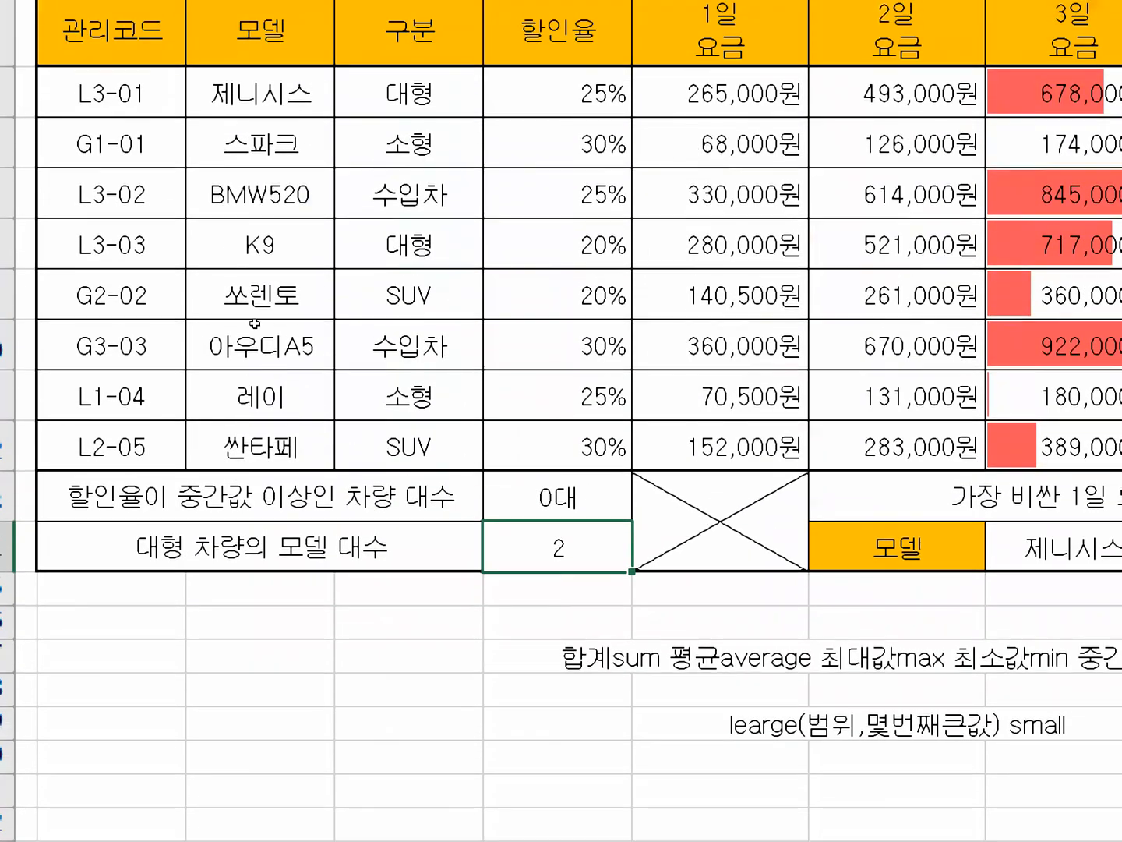
# Calculate the median of the discount rates in cell D16 with =MEDIAN(할인율).
pyautogui.press('Down')
pyautogui.press('Down')
pyautogui.write('=ME')
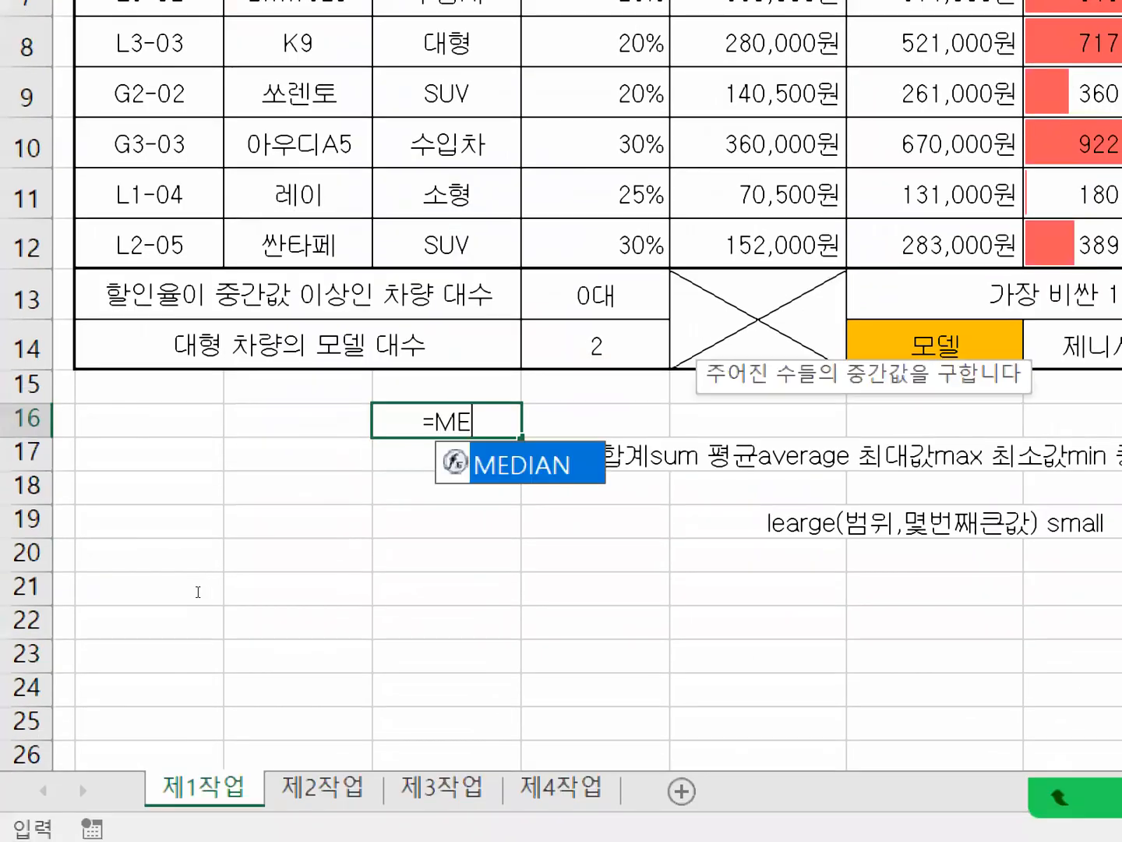
pyautogui.press('Tab')
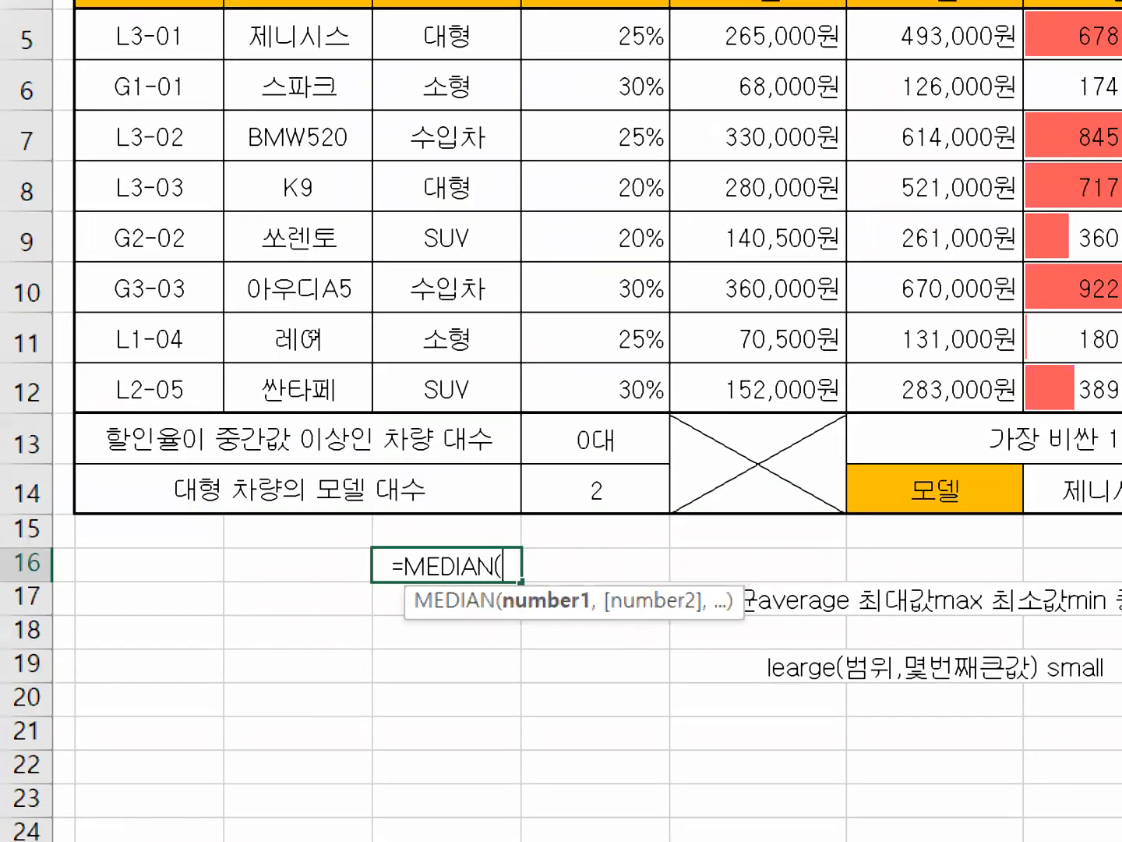
pyautogui.moveTo(593, 35); pyautogui.dragTo(615, 389)
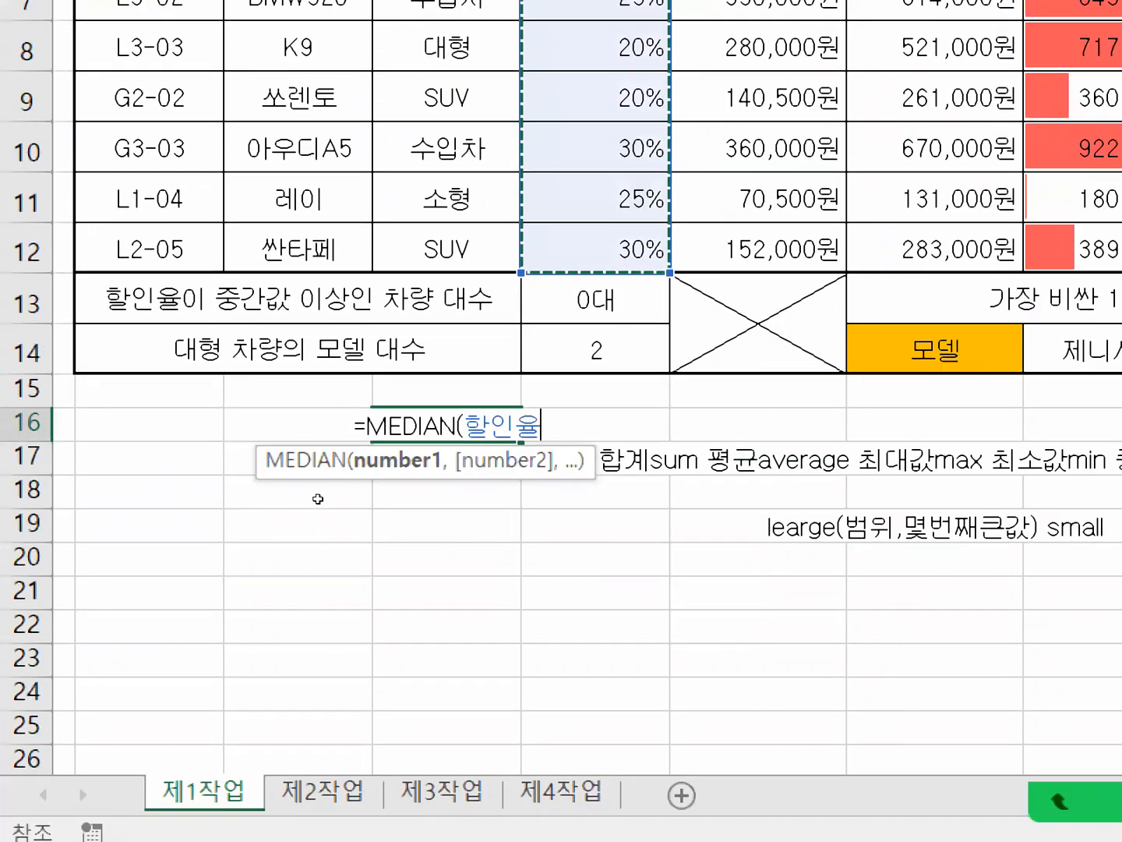
pyautogui.press('Return')
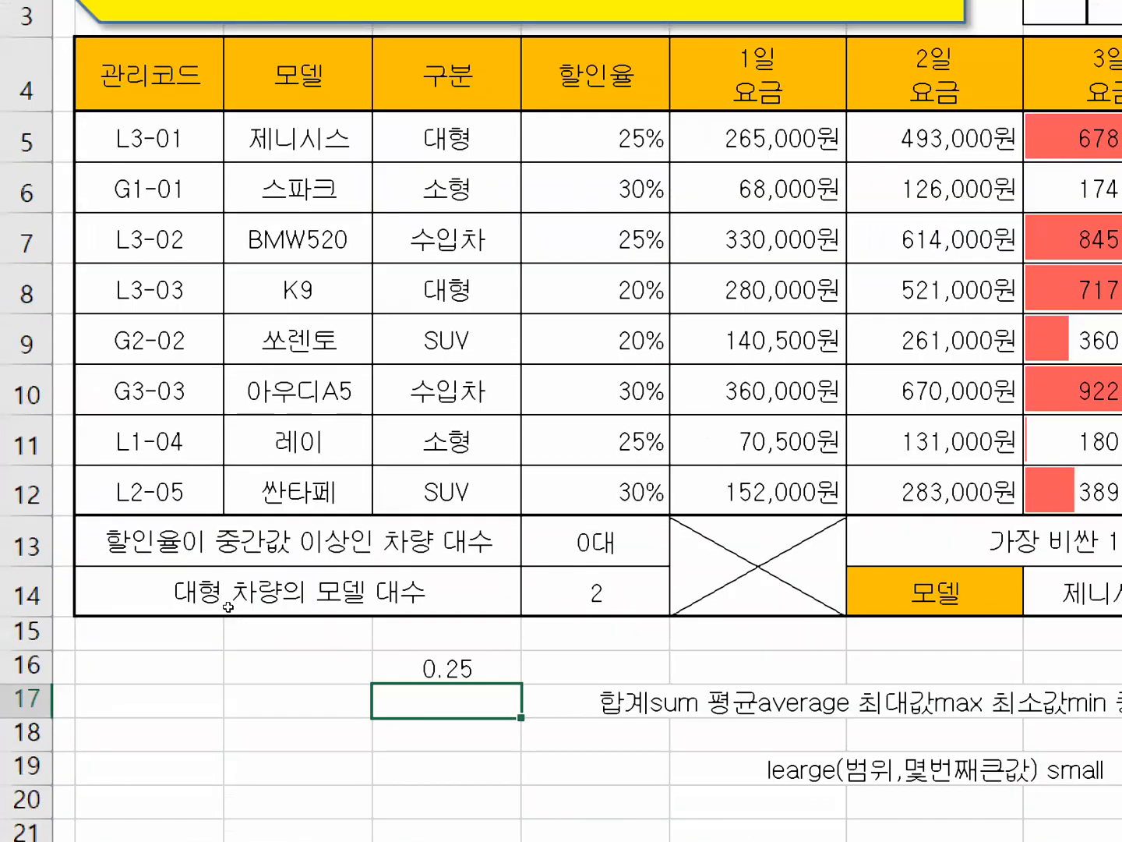
# Open the COUNTIF formula in cell E13 and examine the >= operator and the MEDIAN(할인율) part inside its quoted criterion.
pyautogui.press('Up')
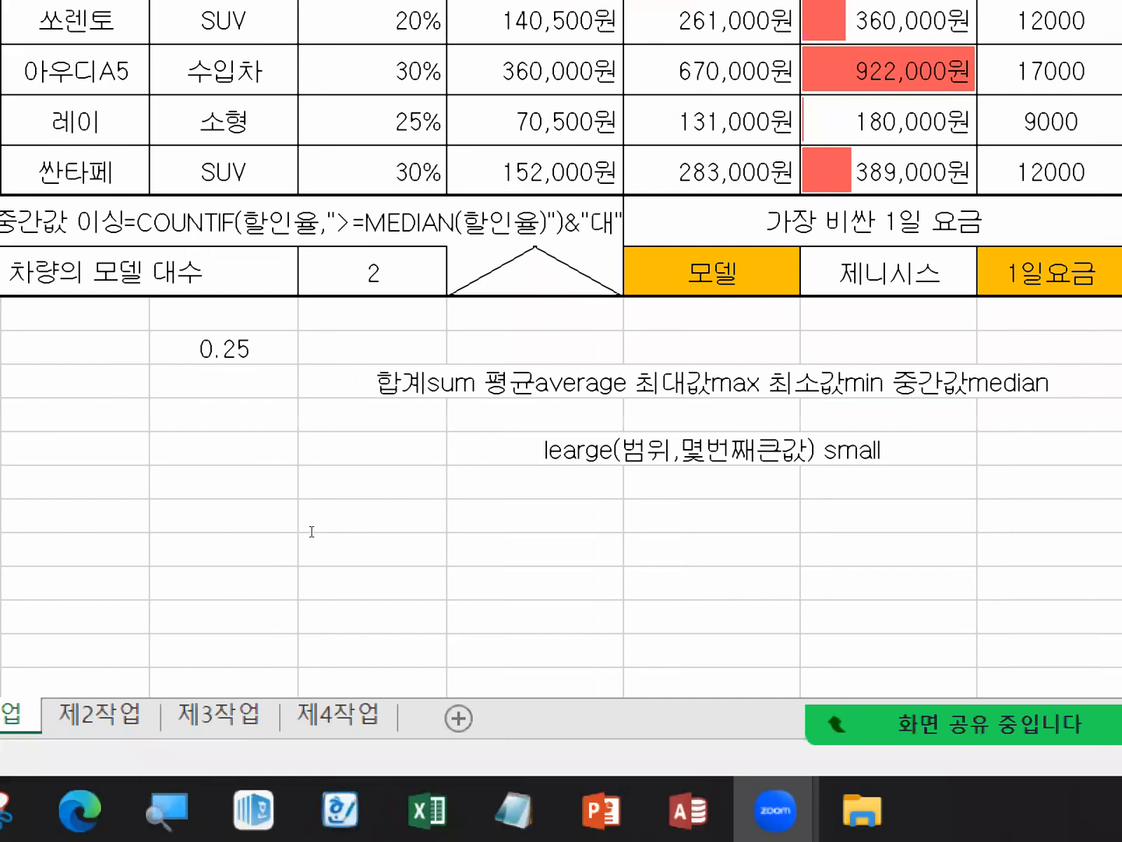
pyautogui.click(312, 531)
pyautogui.moveTo(293, 530); pyautogui.dragTo(387, 528)
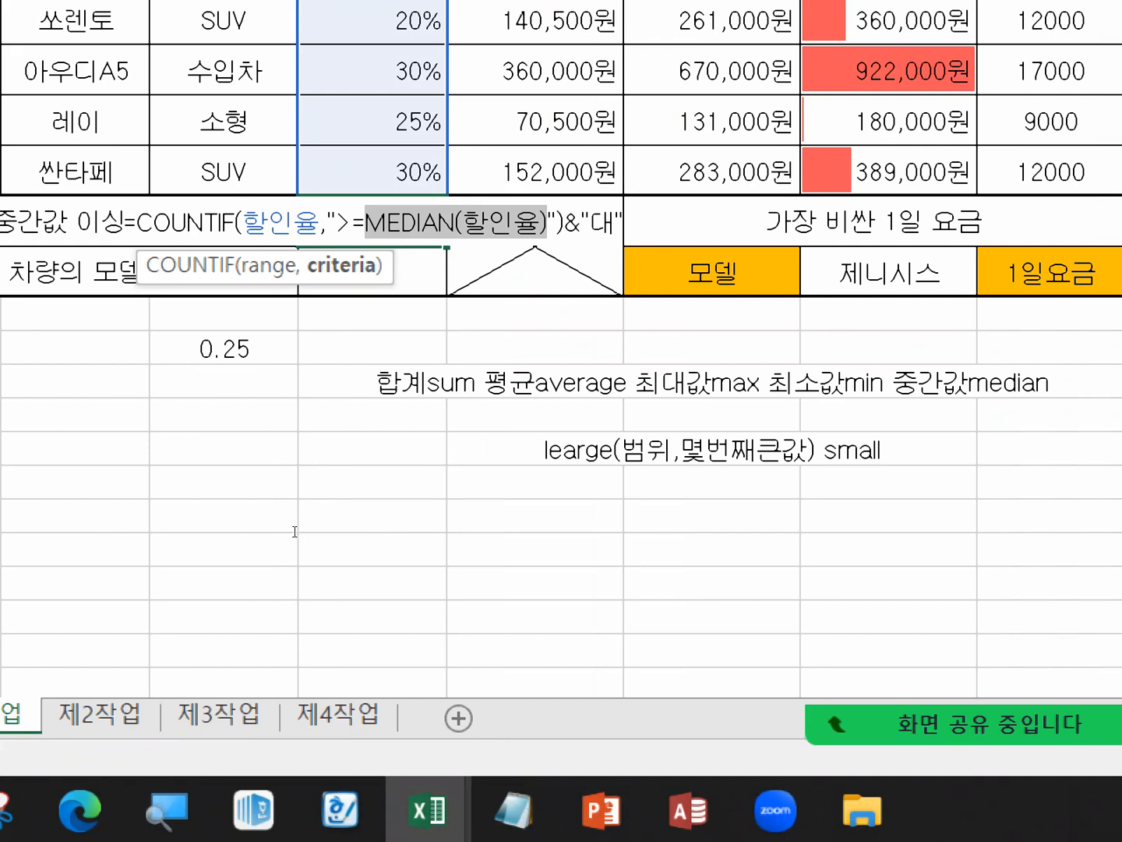
pyautogui.press('Left')
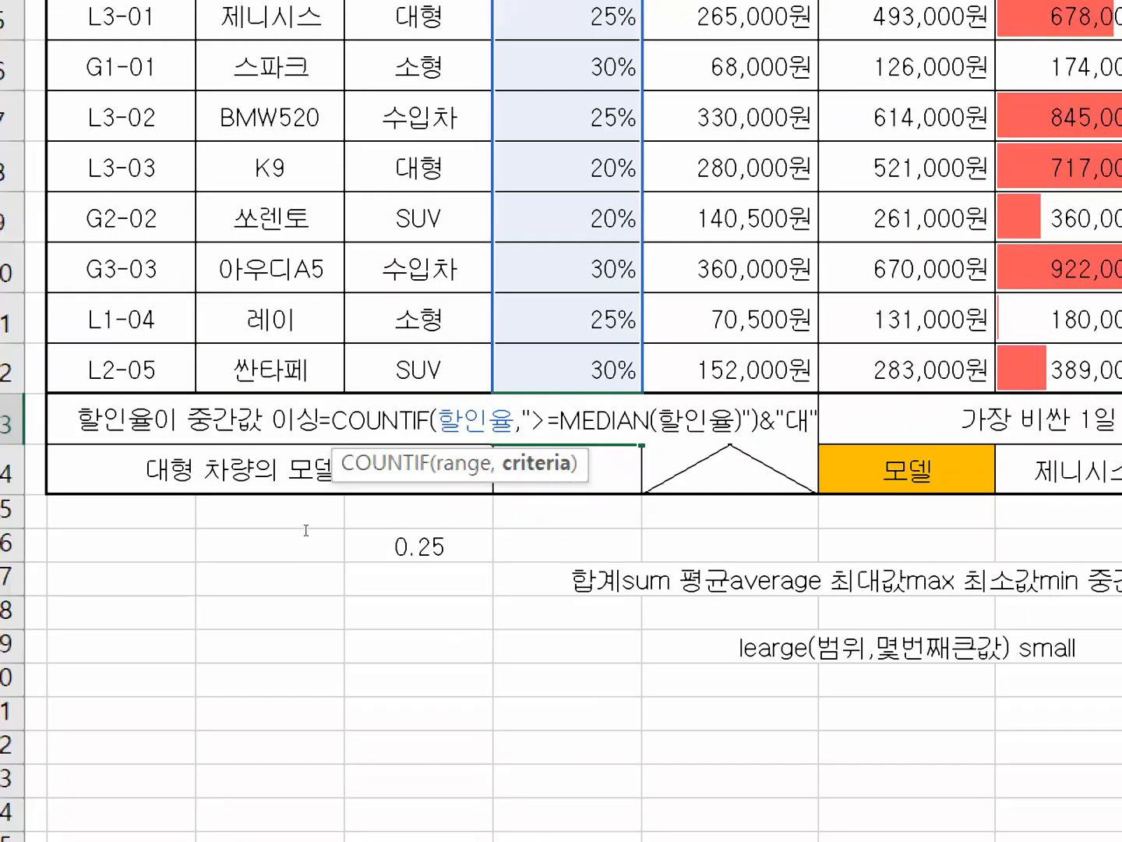
pyautogui.hotkey('shift', 'Right')
pyautogui.hotkey('shift', 'Right')
pyautogui.hotkey('shift', 'Right')
pyautogui.hotkey('shift', 'Right')
pyautogui.hotkey('shift', 'Right')
pyautogui.hotkey('shift', 'Right')
pyautogui.hotkey('shift', 'Right')
pyautogui.hotkey('shift', 'Right')
pyautogui.hotkey('shift', 'Right')
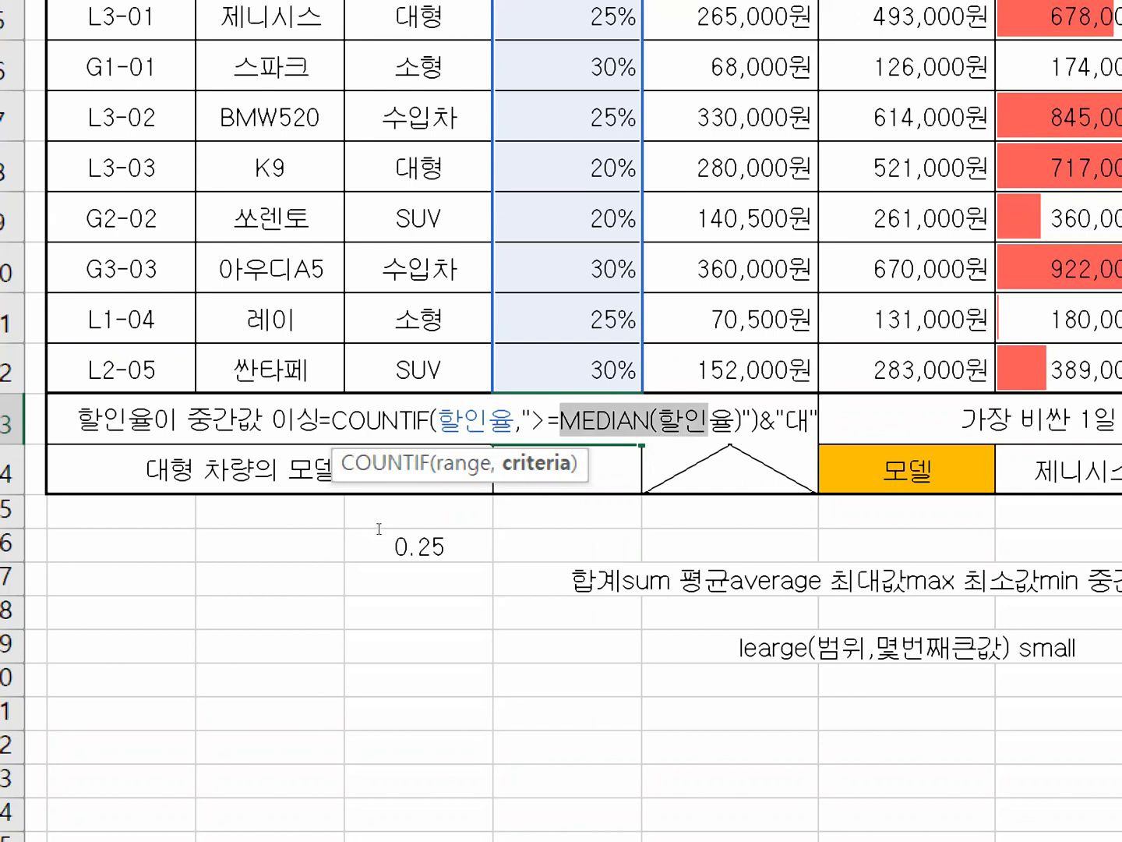
pyautogui.hotkey('shift', 'Right')
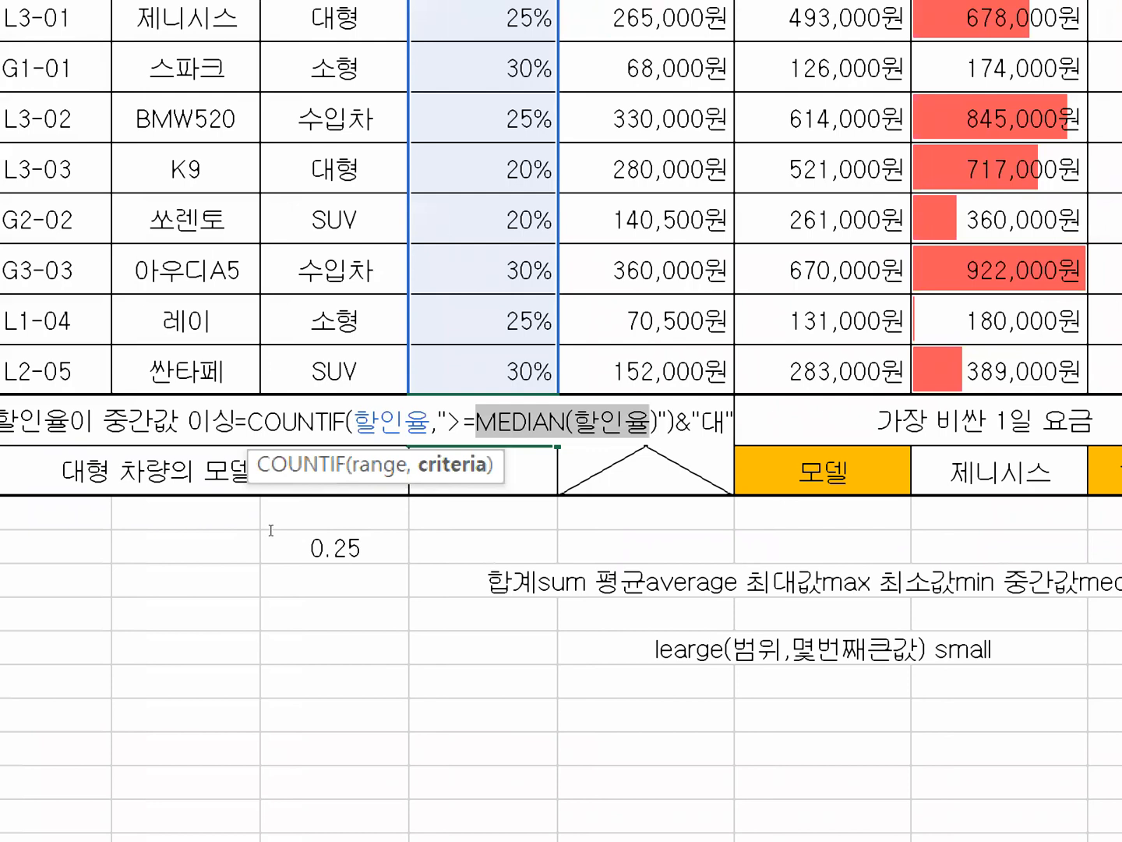
pyautogui.press('Left')
pyautogui.press('Left')
pyautogui.press('Left')
pyautogui.press('Left')
pyautogui.hotkey('shift', 'Right')
pyautogui.hotkey('shift', 'Right')
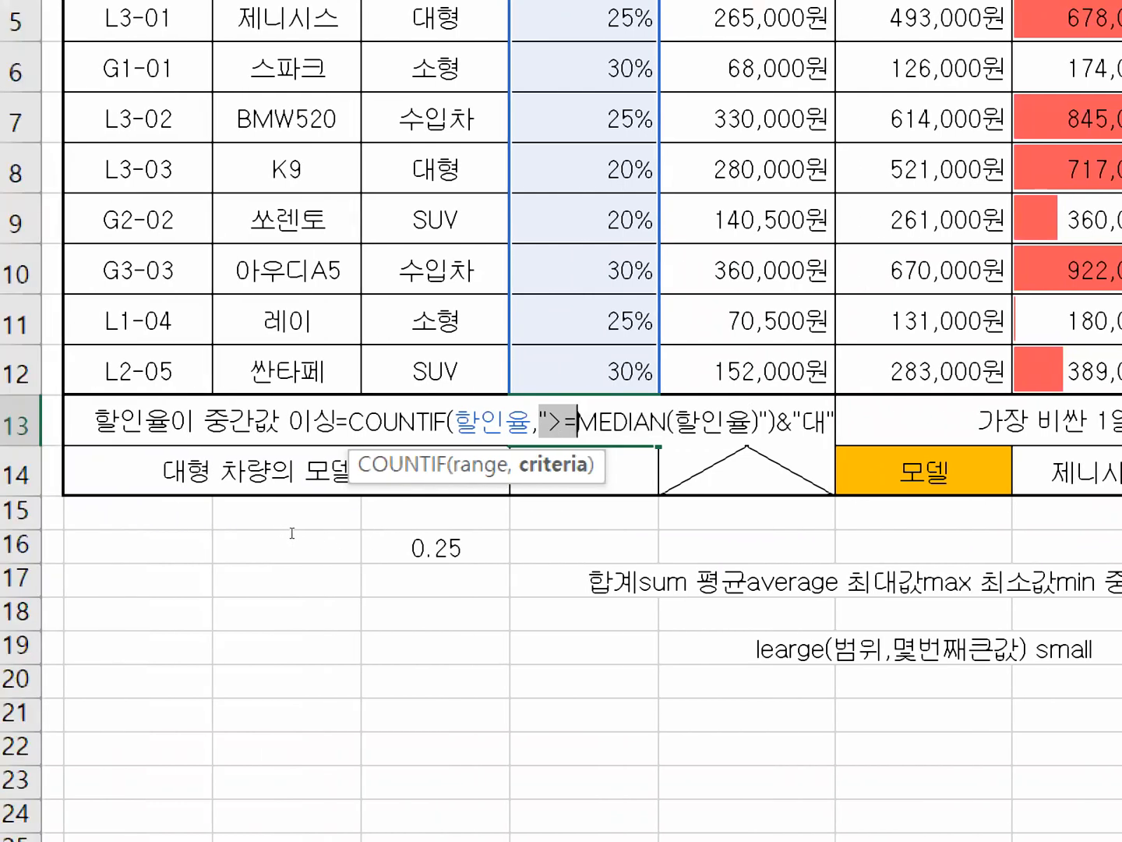
pyautogui.press('Right')
pyautogui.hotkey('shift', 'Left')
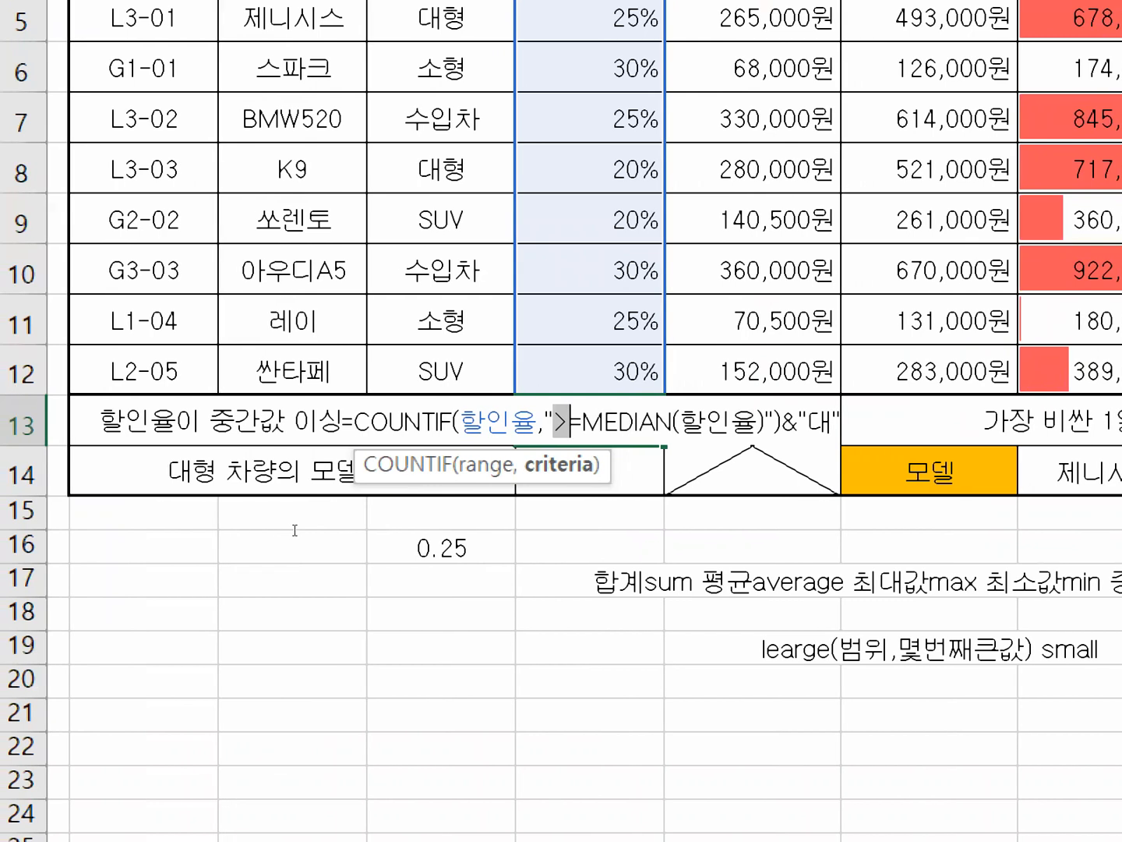
pyautogui.press('Right')
pyautogui.press('Right')
pyautogui.hotkey('shift', 'Right')
pyautogui.hotkey('shift', 'Right')
pyautogui.hotkey('shift', 'Right')
pyautogui.hotkey('shift', 'Right')
pyautogui.hotkey('shift', 'Right')
pyautogui.hotkey('shift', 'Right')
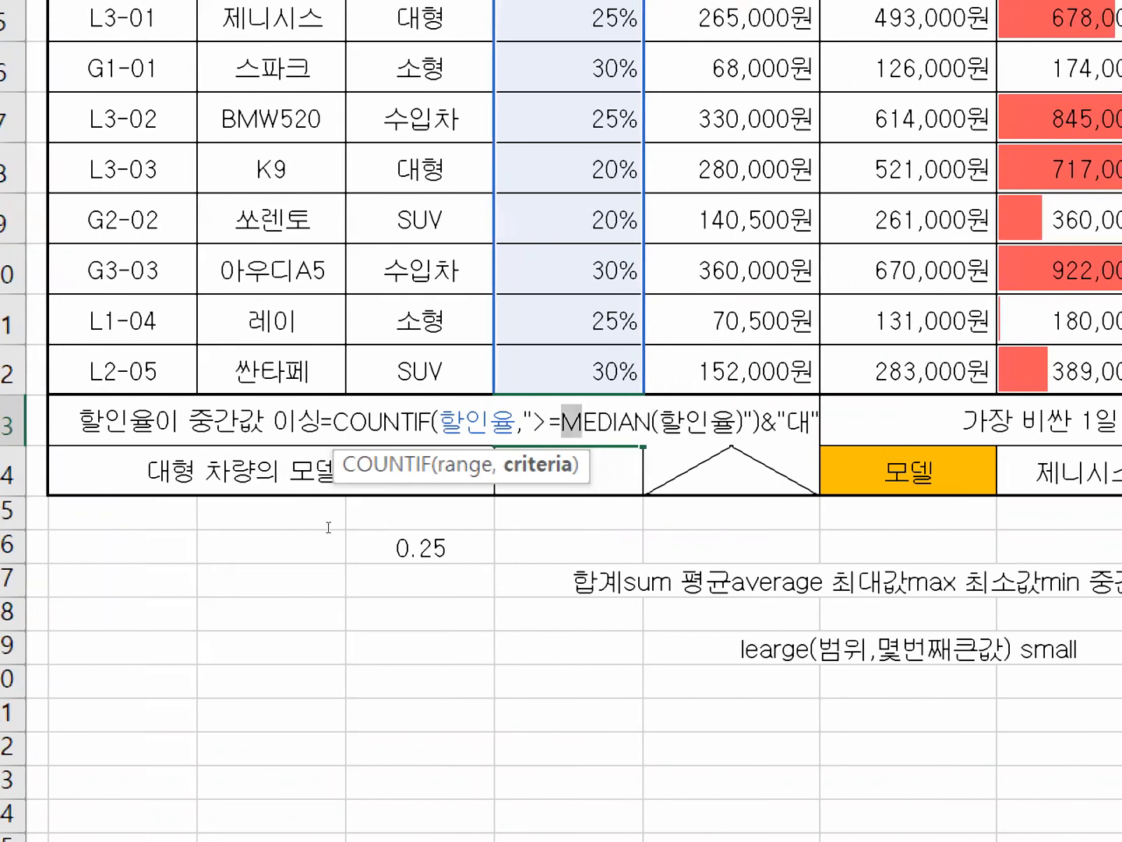
pyautogui.hotkey('shift', 'Right')
pyautogui.hotkey('shift', 'Right')
pyautogui.hotkey('shift', 'Right')
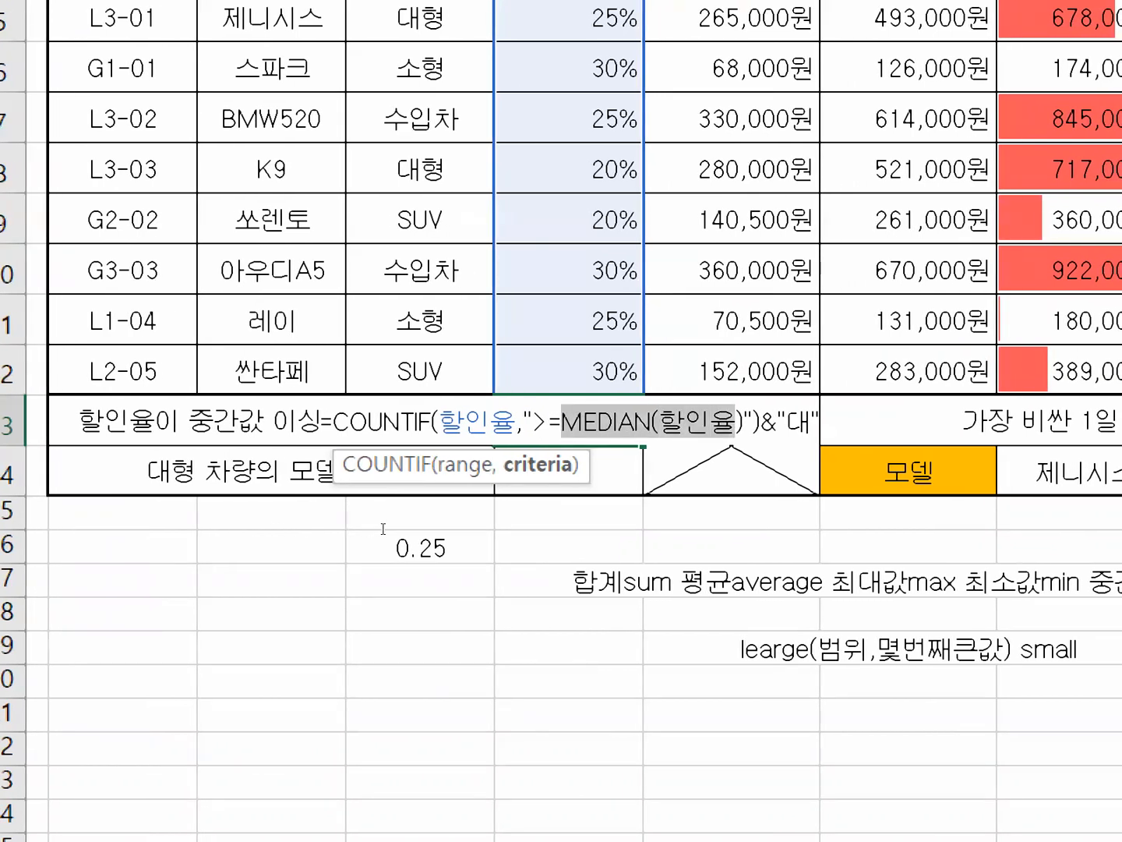
pyautogui.hotkey('shift', 'Right')
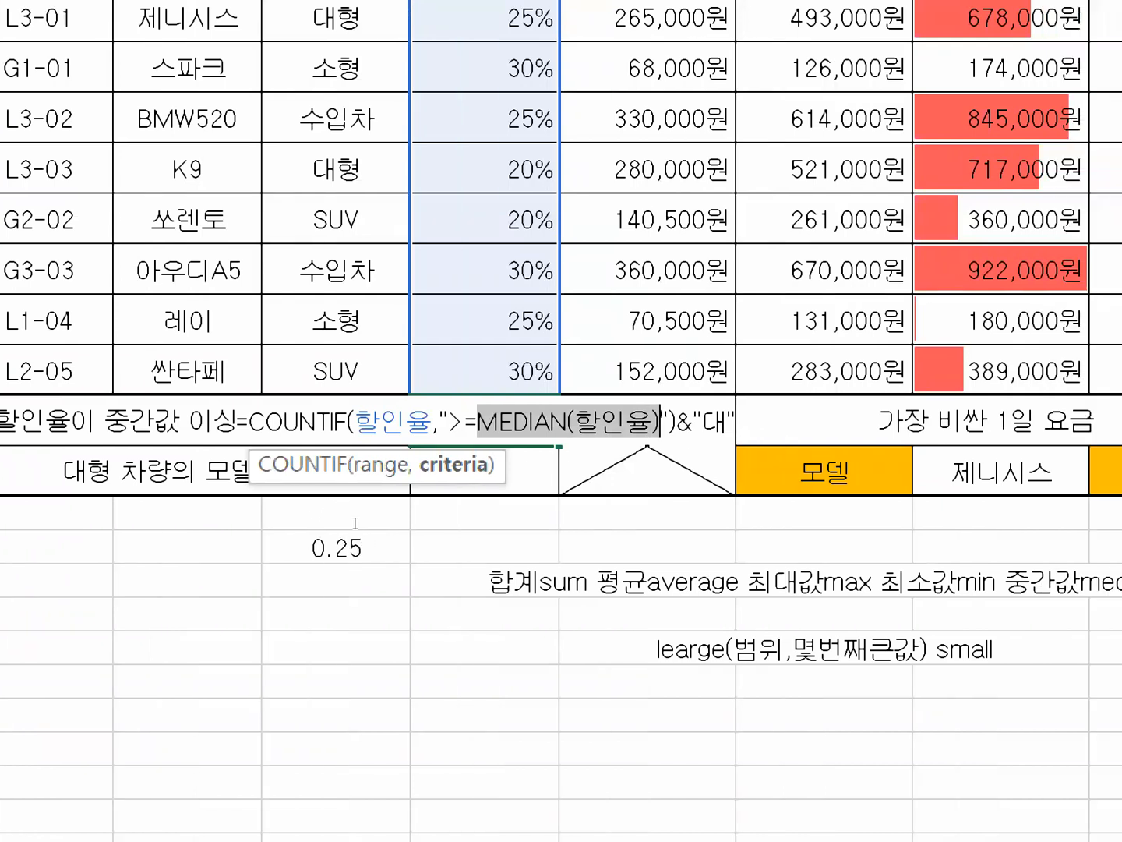
# Move the criterion's closing quotation mark from after MEDIAN(할인율) to directly after >=, so only ">=" is quoted.
pyautogui.press('Right')
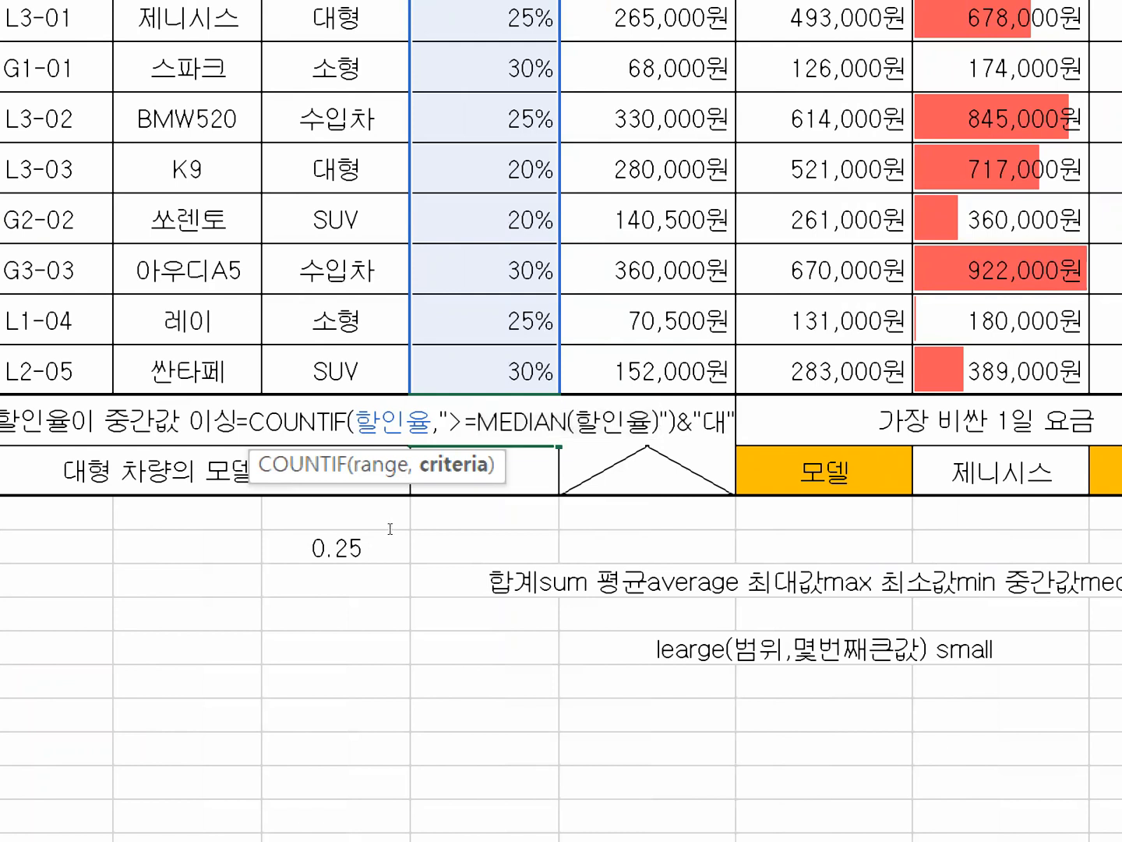
pyautogui.press('Delete')
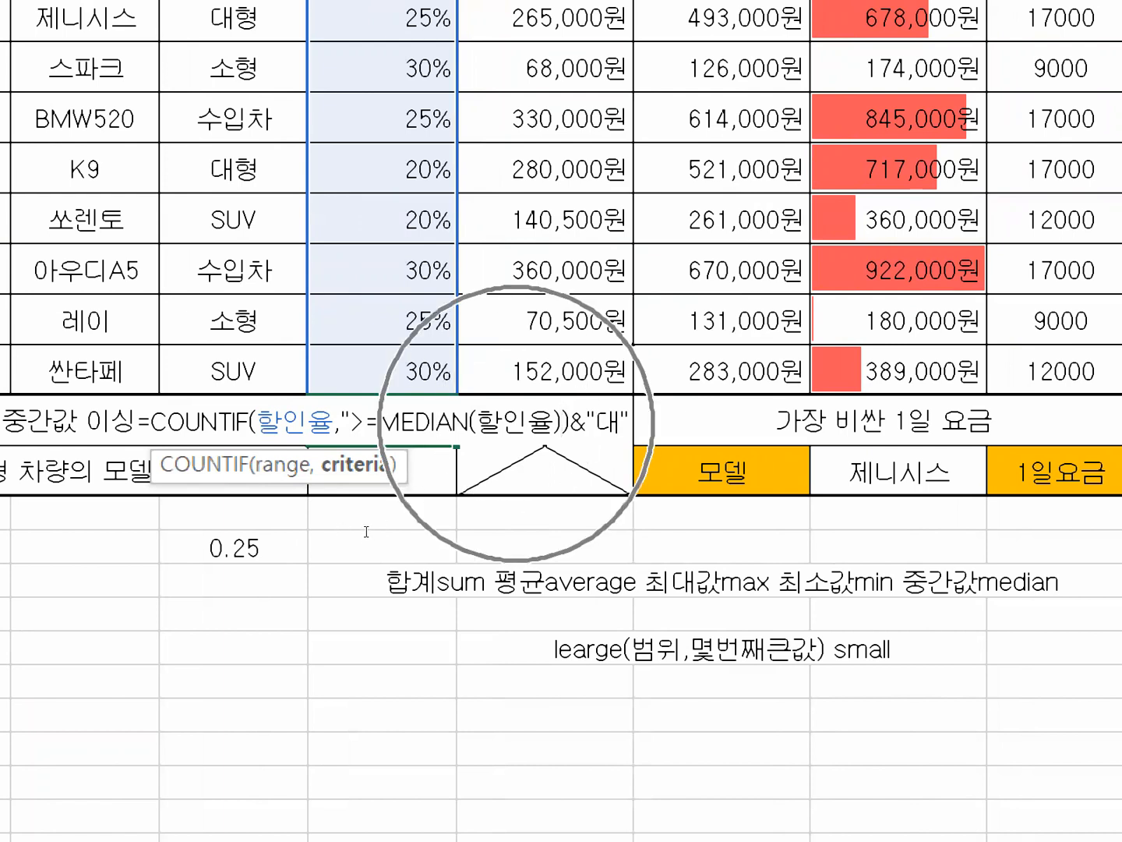
pyautogui.click(377, 422)
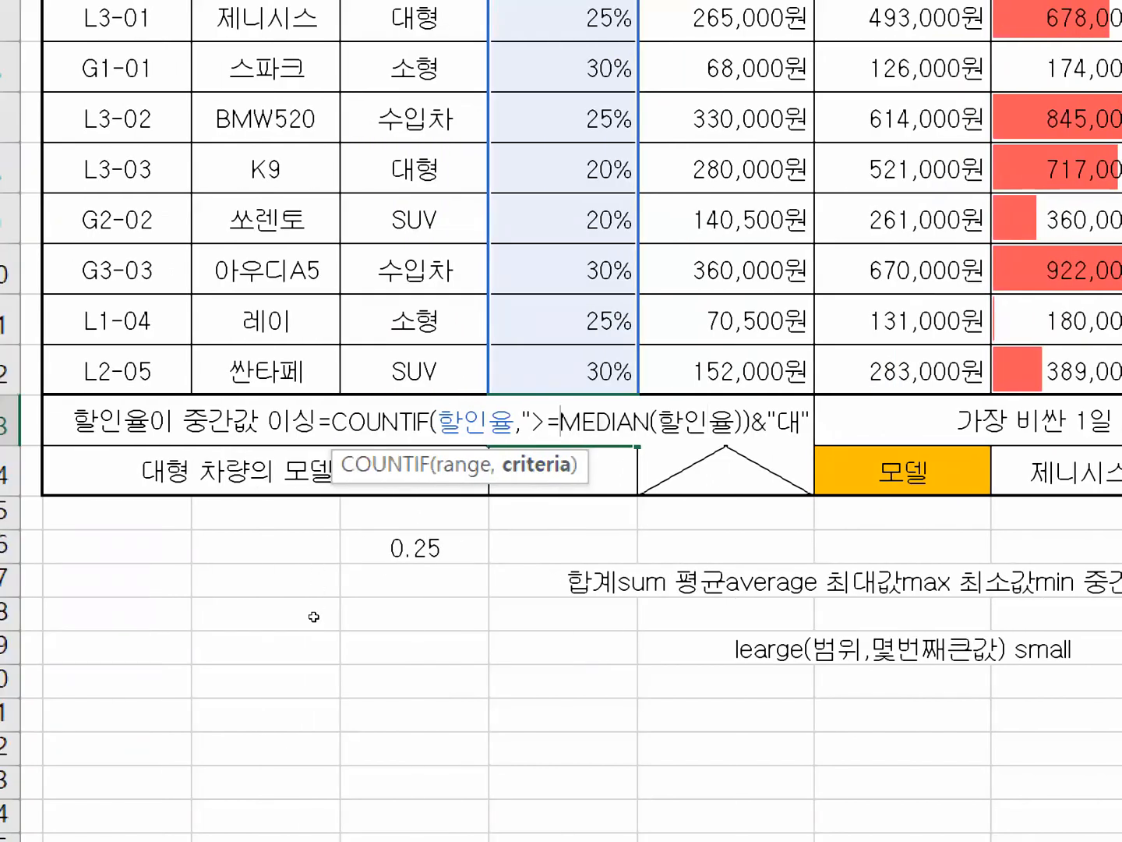
pyautogui.write('"')
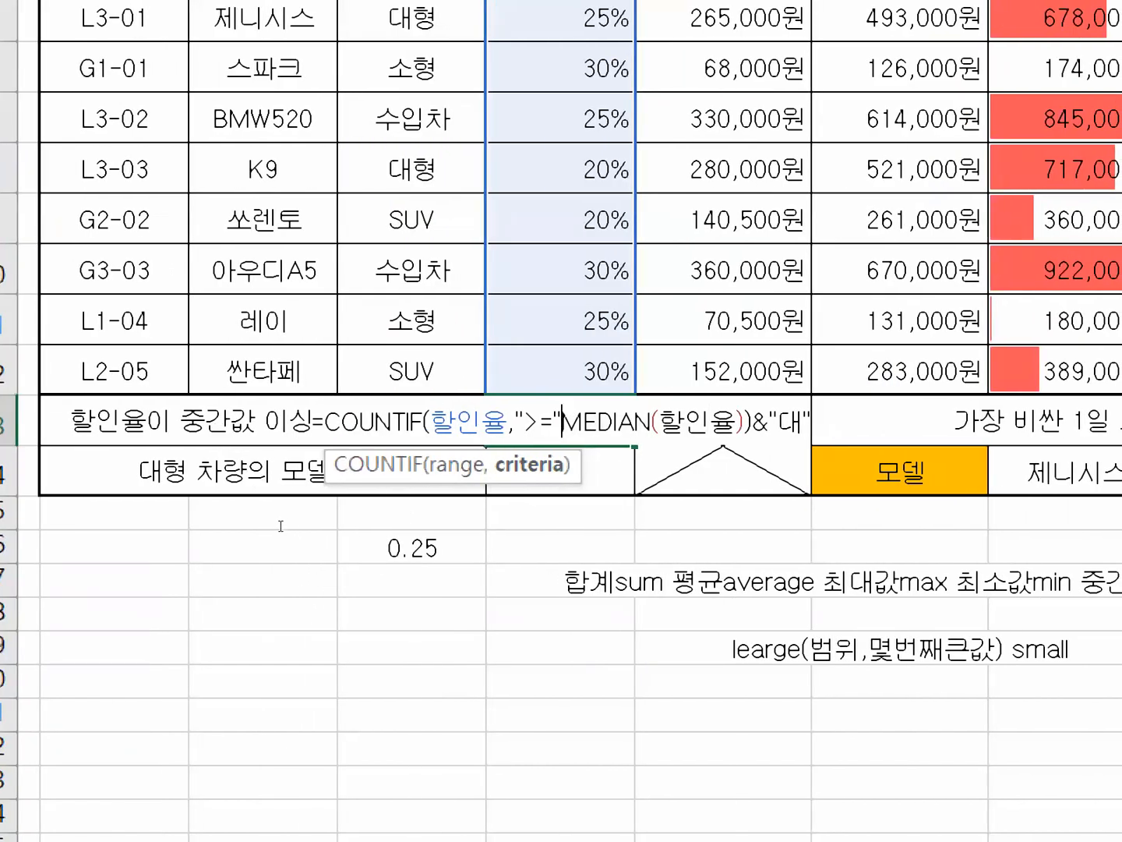
# Examine the quoted ">=" and the unquoted MEDIAN(할인율) as separate parts of the criterion in cell E13.
pyautogui.hotkey('shift', 'Right')
pyautogui.hotkey('shift', 'Right')
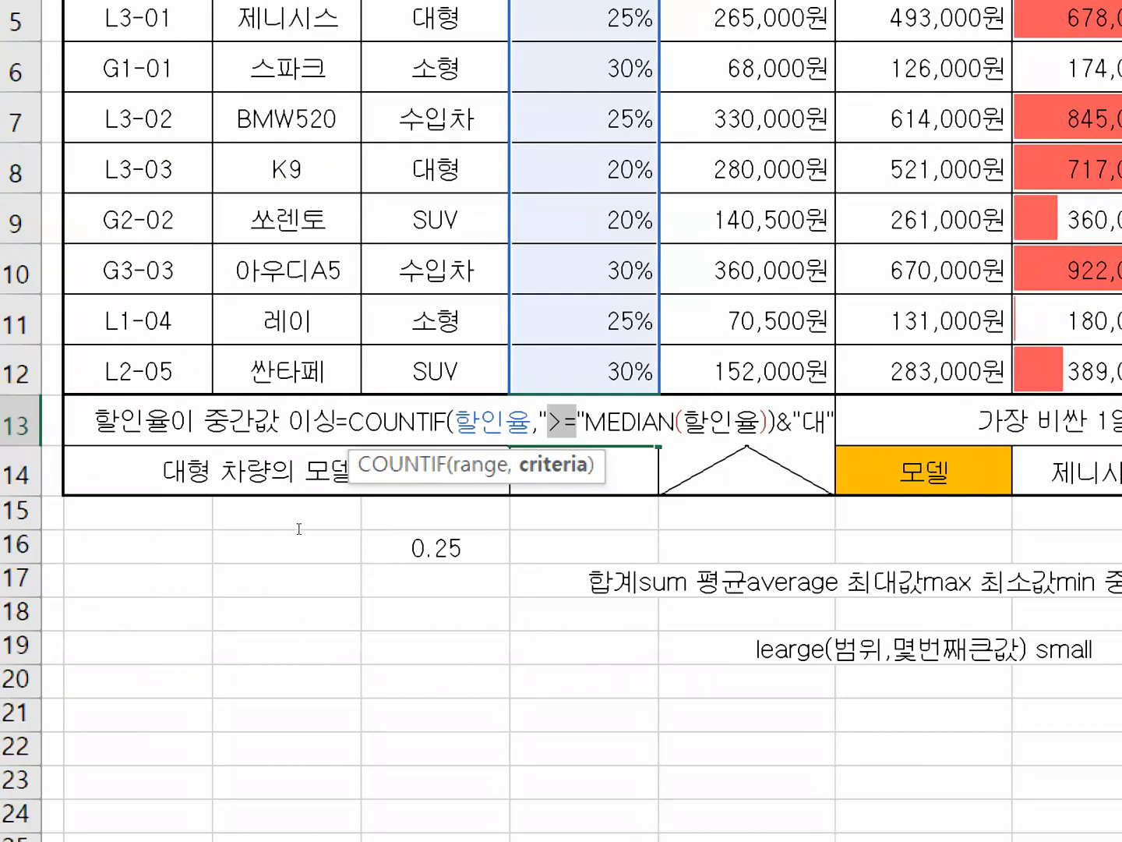
pyautogui.press('Right')
pyautogui.press('Right')
pyautogui.press('Right')
pyautogui.hotkey('shift', 'Right')
pyautogui.hotkey('shift', 'Right')
pyautogui.hotkey('shift', 'Right')
pyautogui.hotkey('shift', 'Right')
pyautogui.hotkey('shift', 'Right')
pyautogui.hotkey('shift', 'Right')
pyautogui.hotkey('shift', 'Right')
pyautogui.hotkey('shift', 'Right')
pyautogui.hotkey('shift', 'Right')
pyautogui.hotkey('shift', 'Right')
pyautogui.hotkey('shift', 'Right')
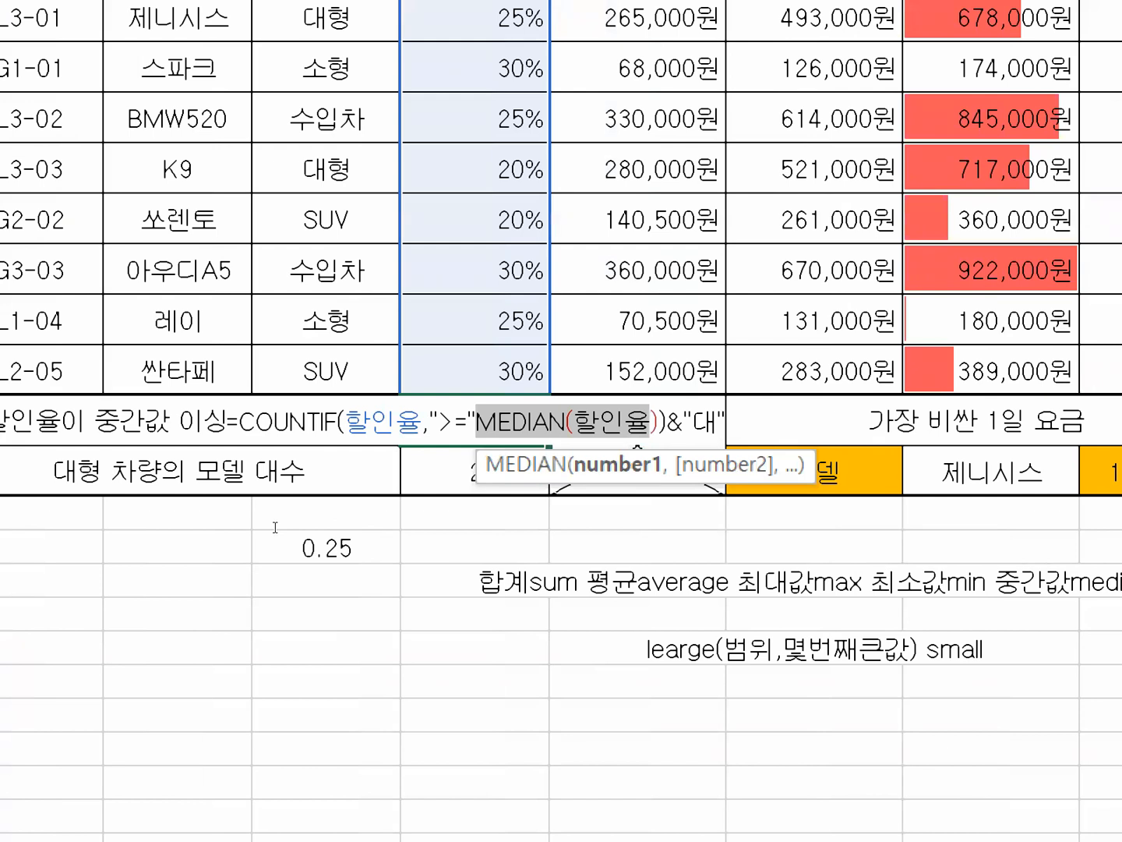
pyautogui.press('Left')
pyautogui.press('Left')
pyautogui.press('Left')
pyautogui.press('Left')
pyautogui.press('Left')
pyautogui.hotkey('shift', 'Right')
pyautogui.hotkey('shift', 'Right')
pyautogui.hotkey('shift', 'Right')
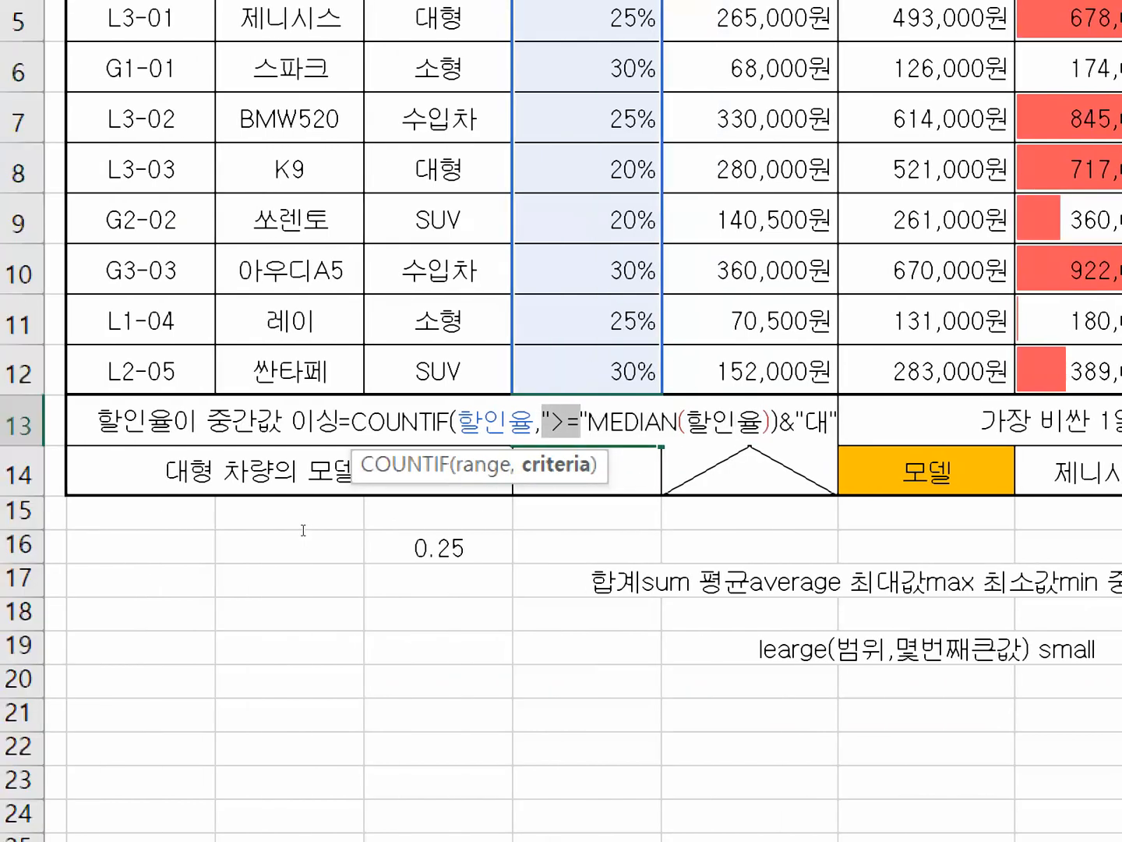
pyautogui.press('Right')
pyautogui.press('Right')
pyautogui.press('Right')
pyautogui.hotkey('shift', 'Right')
pyautogui.hotkey('shift', 'Right')
pyautogui.hotkey('shift', 'Right')
pyautogui.hotkey('shift', 'Right')
pyautogui.hotkey('shift', 'Right')
pyautogui.hotkey('shift', 'Right')
pyautogui.hotkey('shift', 'Right')
pyautogui.hotkey('shift', 'Right')
pyautogui.hotkey('shift', 'Right')
pyautogui.hotkey('shift', 'Right')
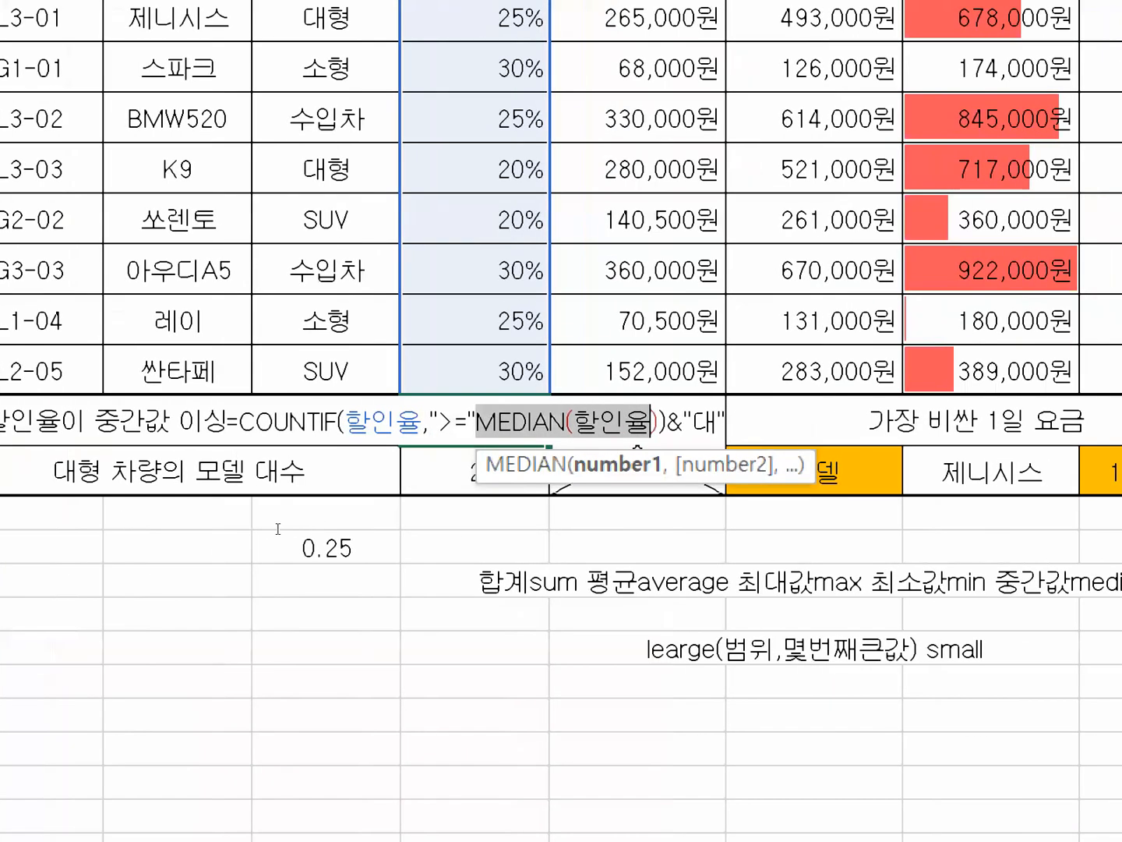
# Join ">=" and MEDIAN(할인율) with & in E13's COUNTIF criterion, enter the formula and reopen it for review.
pyautogui.press('Left')
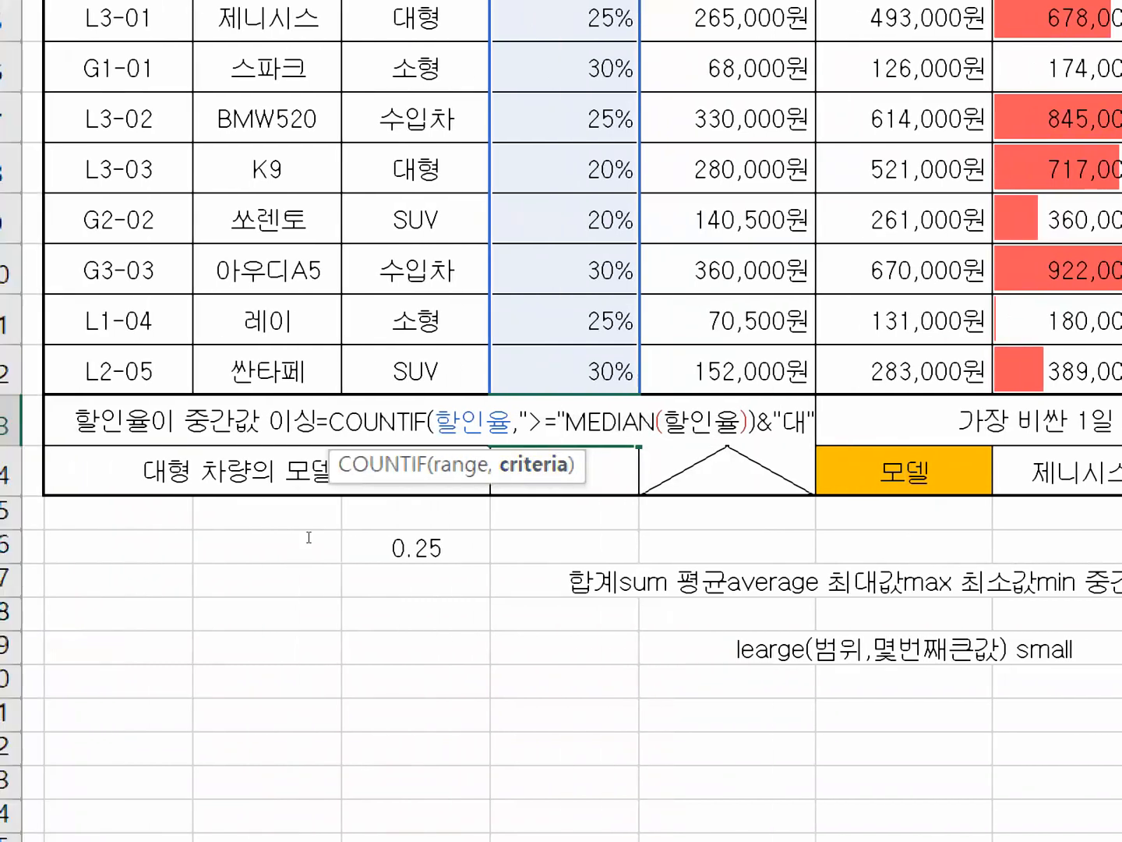
pyautogui.press('Right')
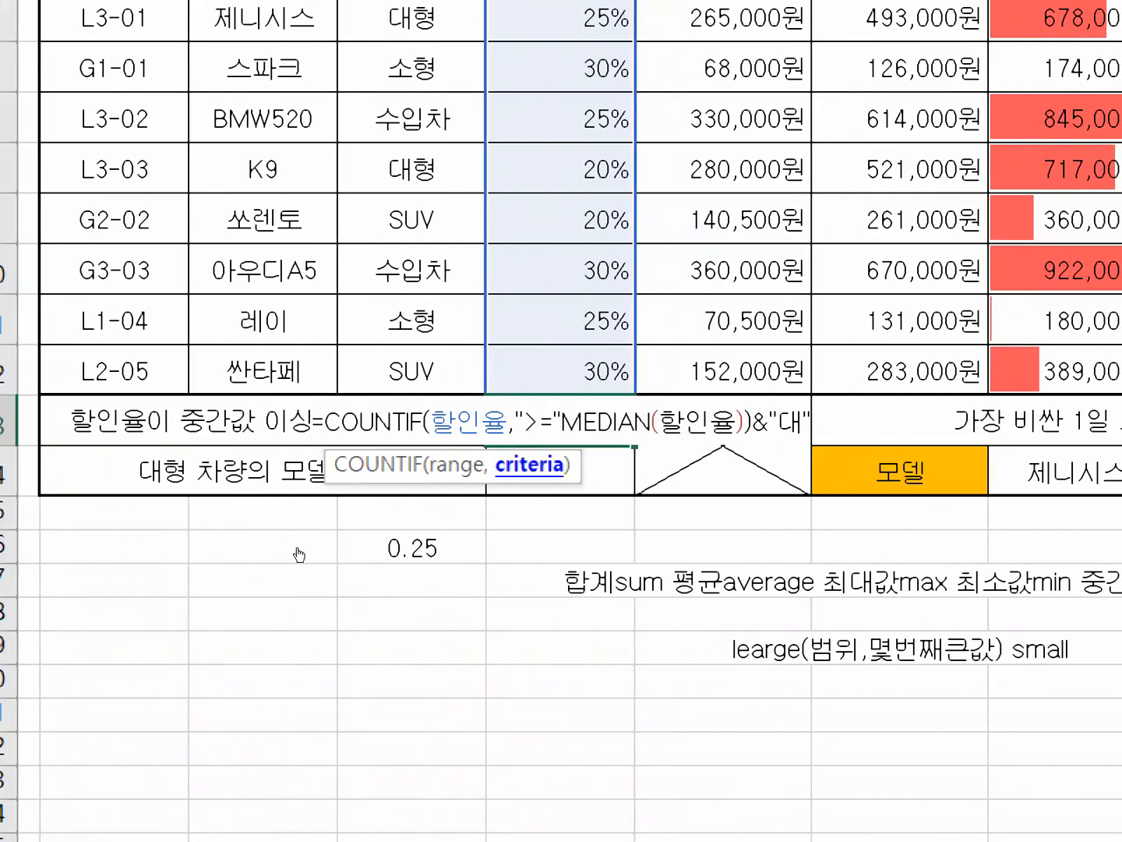
pyautogui.write('&')
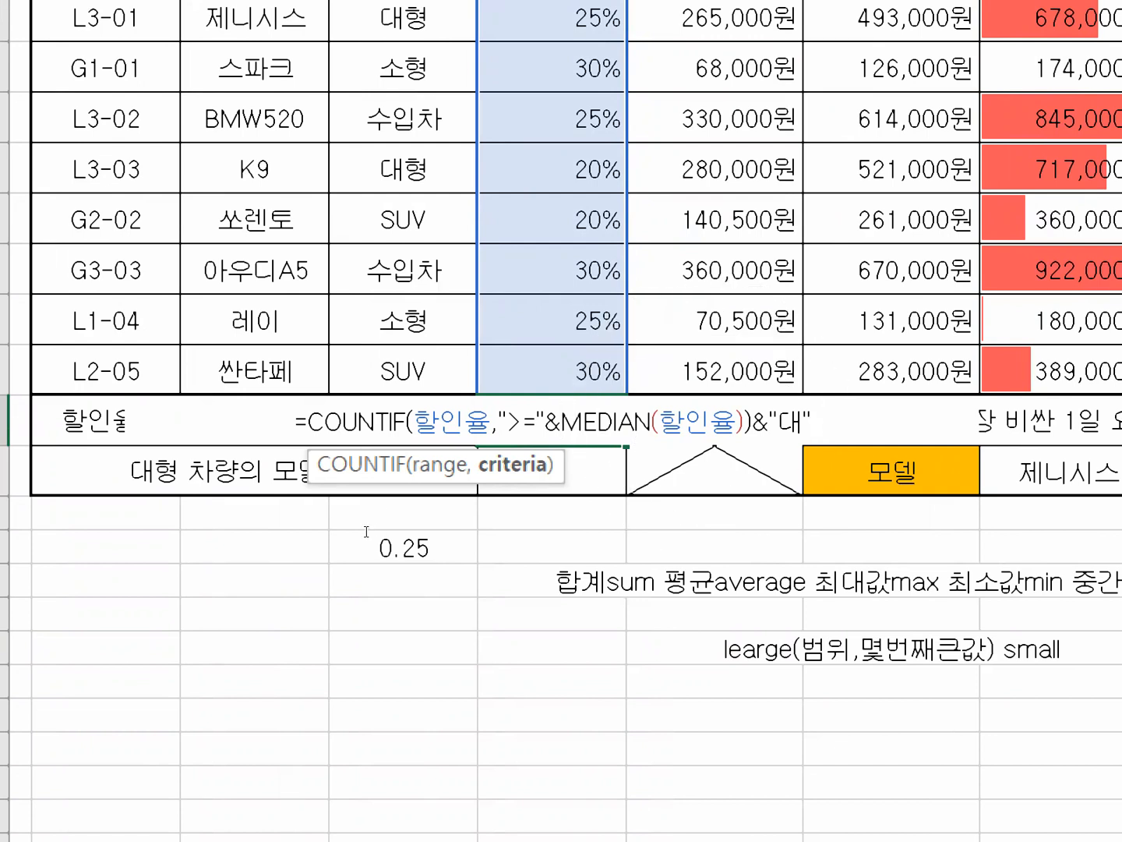
pyautogui.hotkey('ctrl', 'Return')
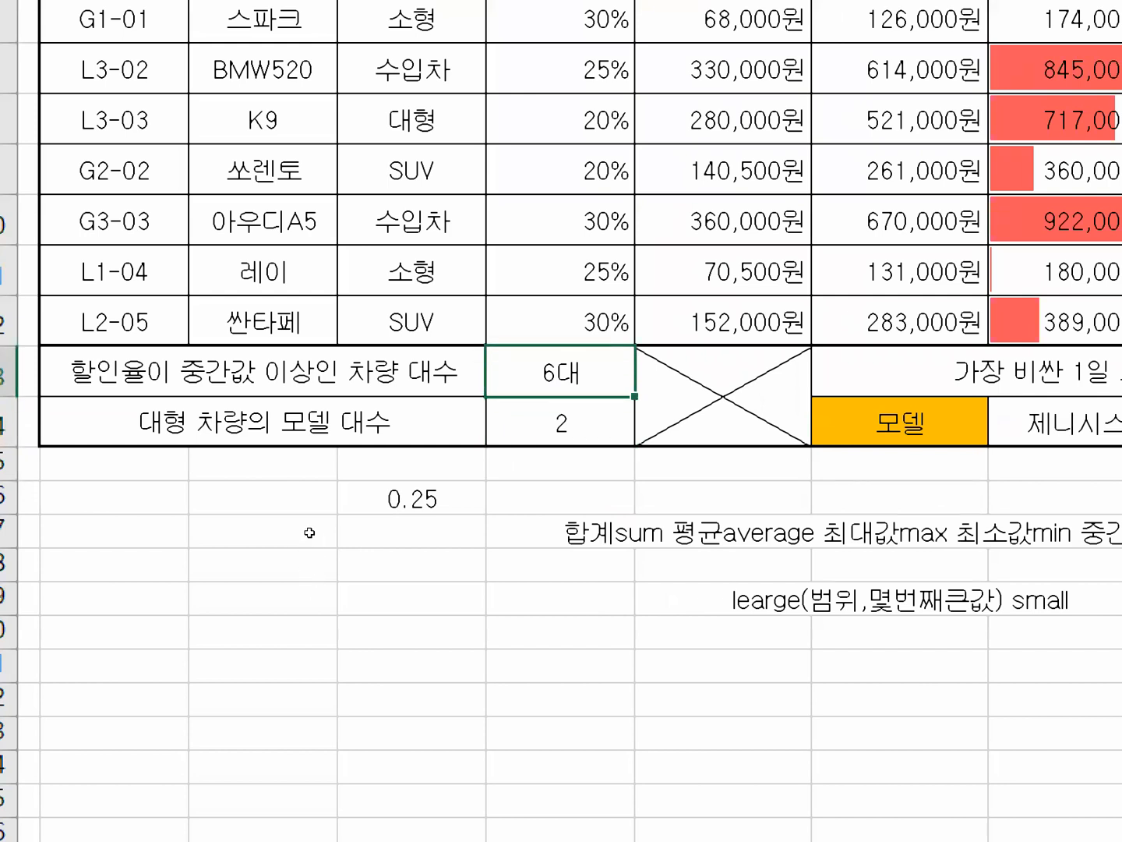
pyautogui.press('F2')
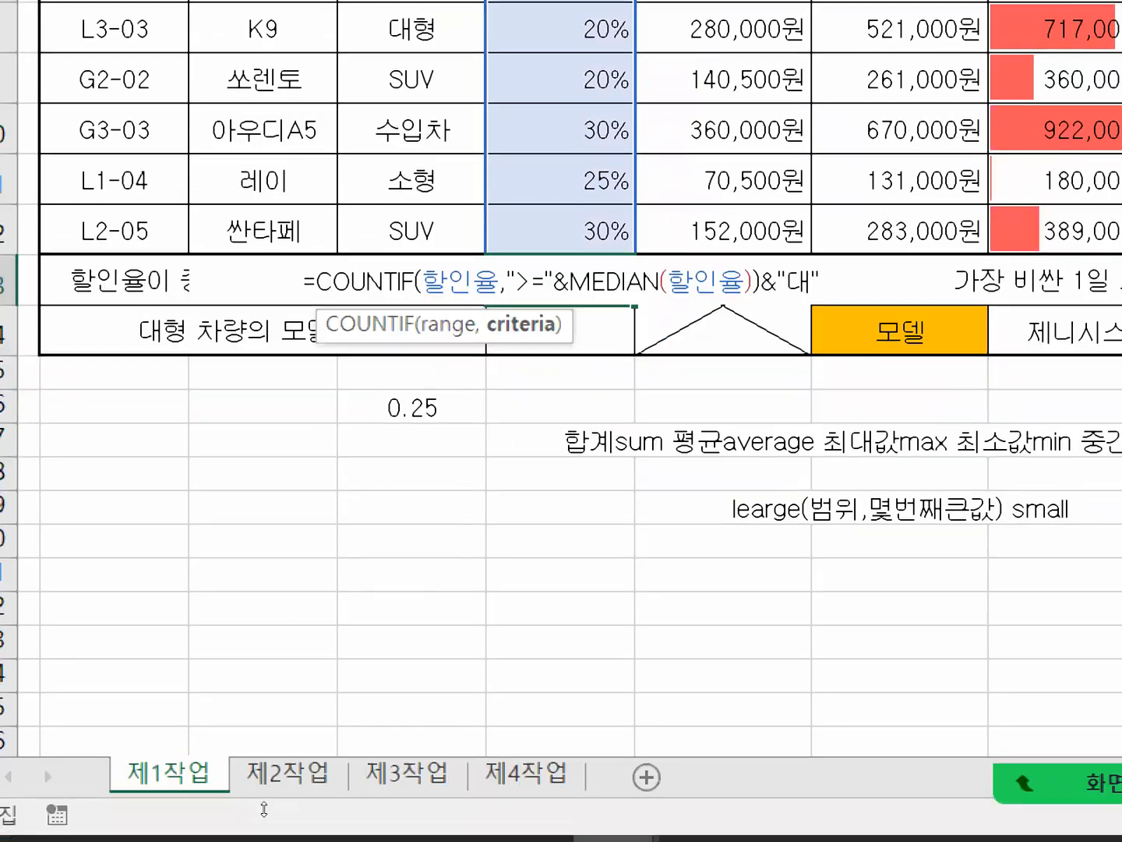